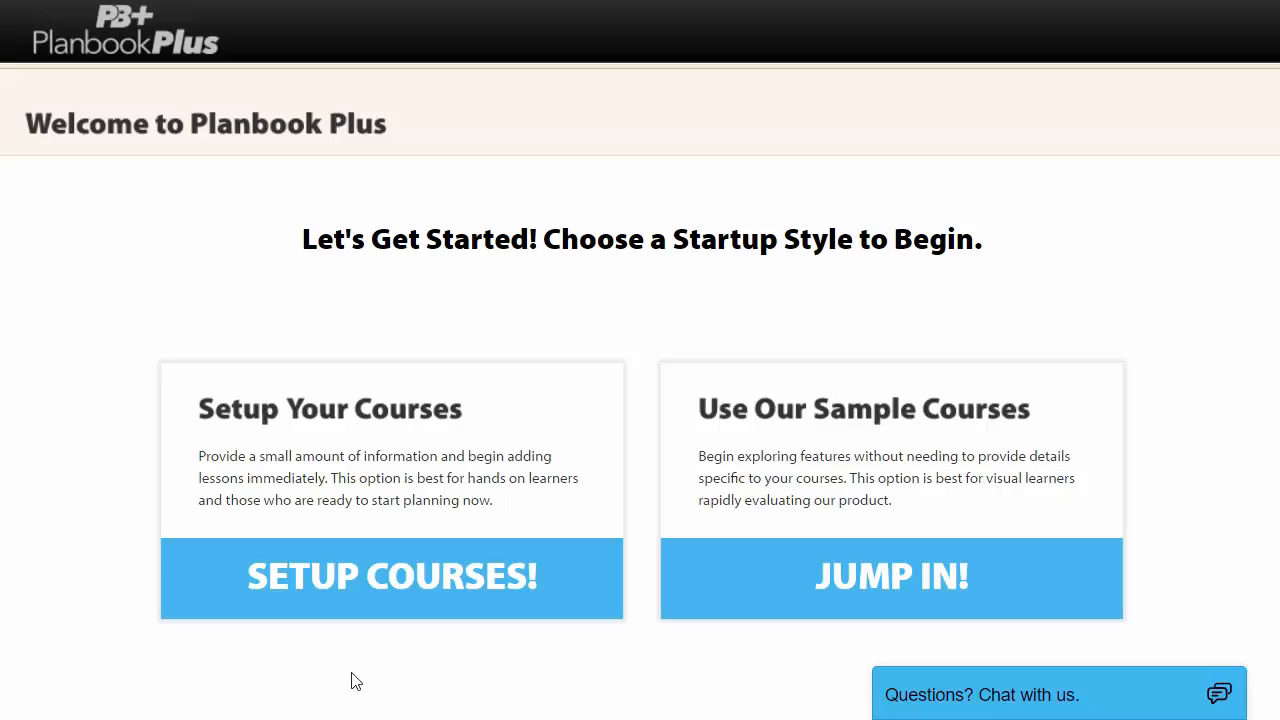
Start setting up your own courses, keeping 2016-2017 as the school year.
click(433, 570)
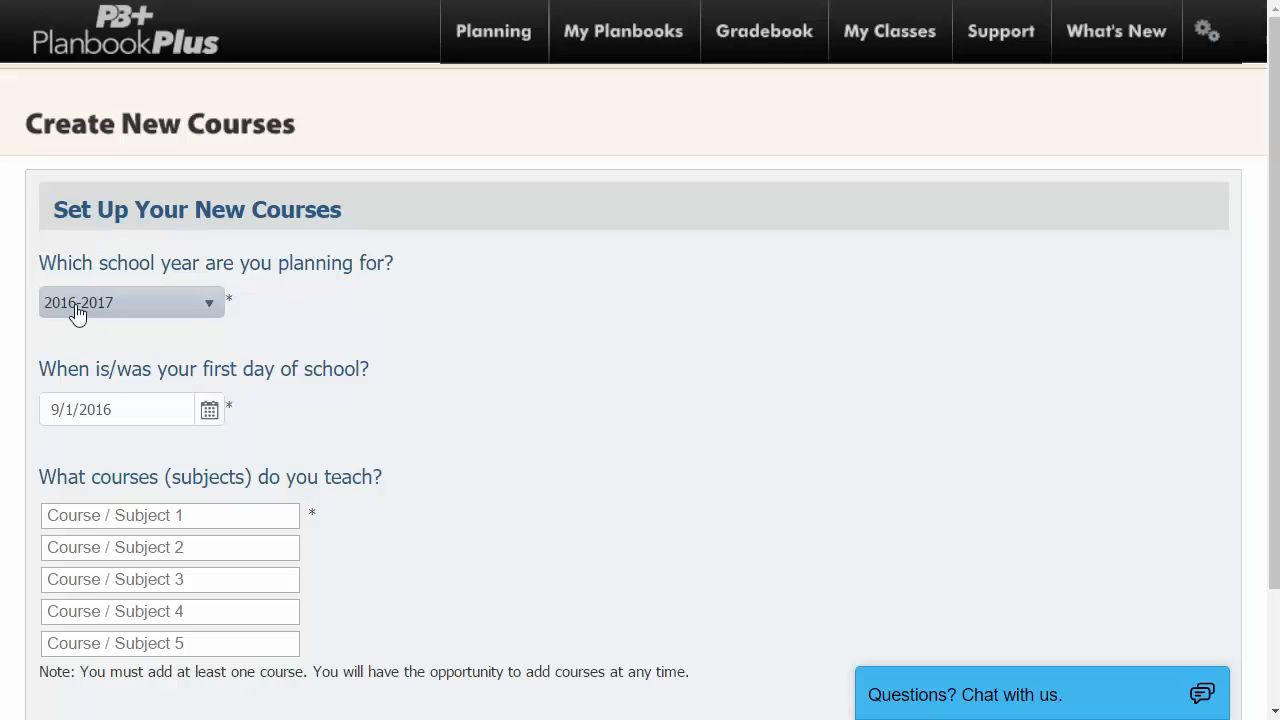
click(215, 308)
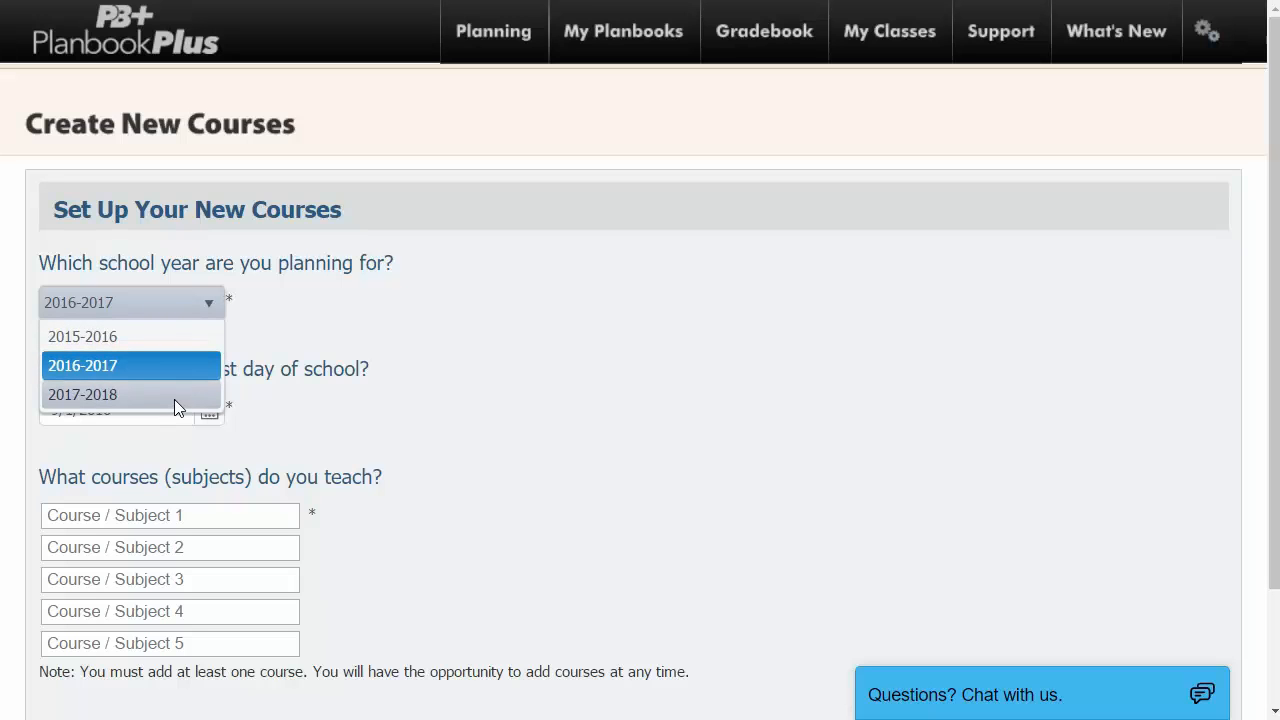
click(303, 336)
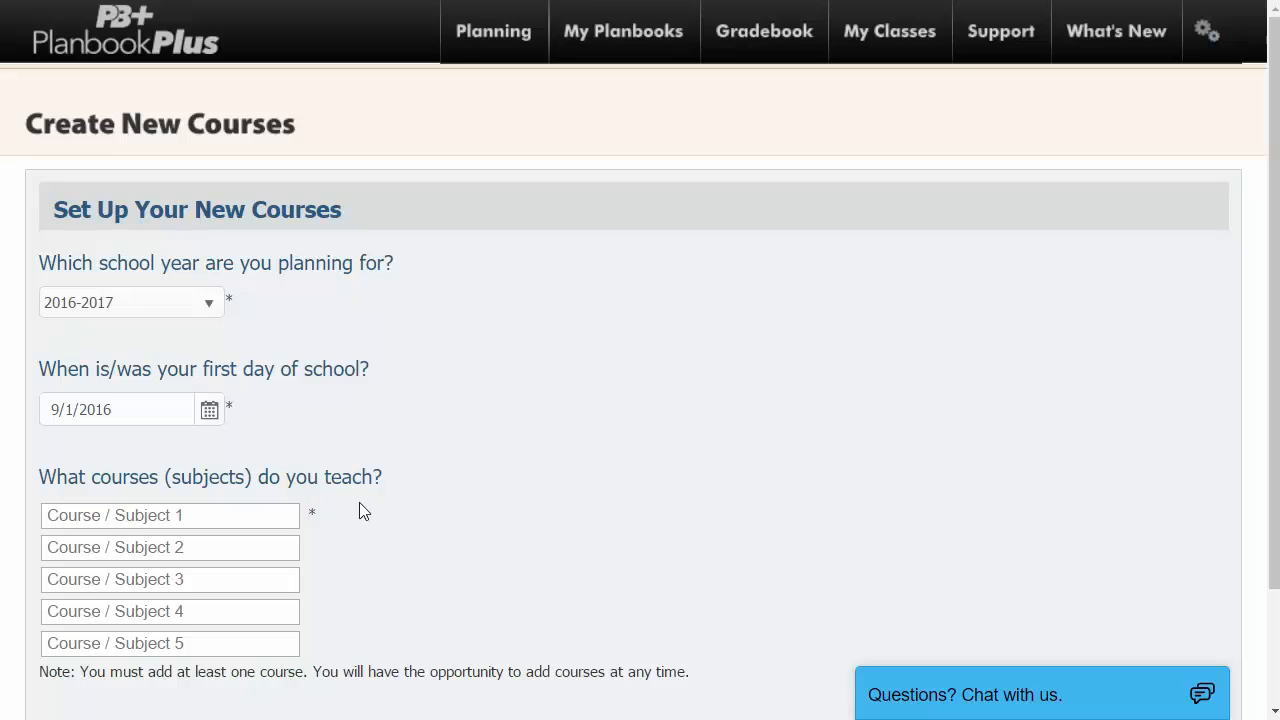
Enter the course names Ela 4, Science 4 and Math 4.
click(230, 516)
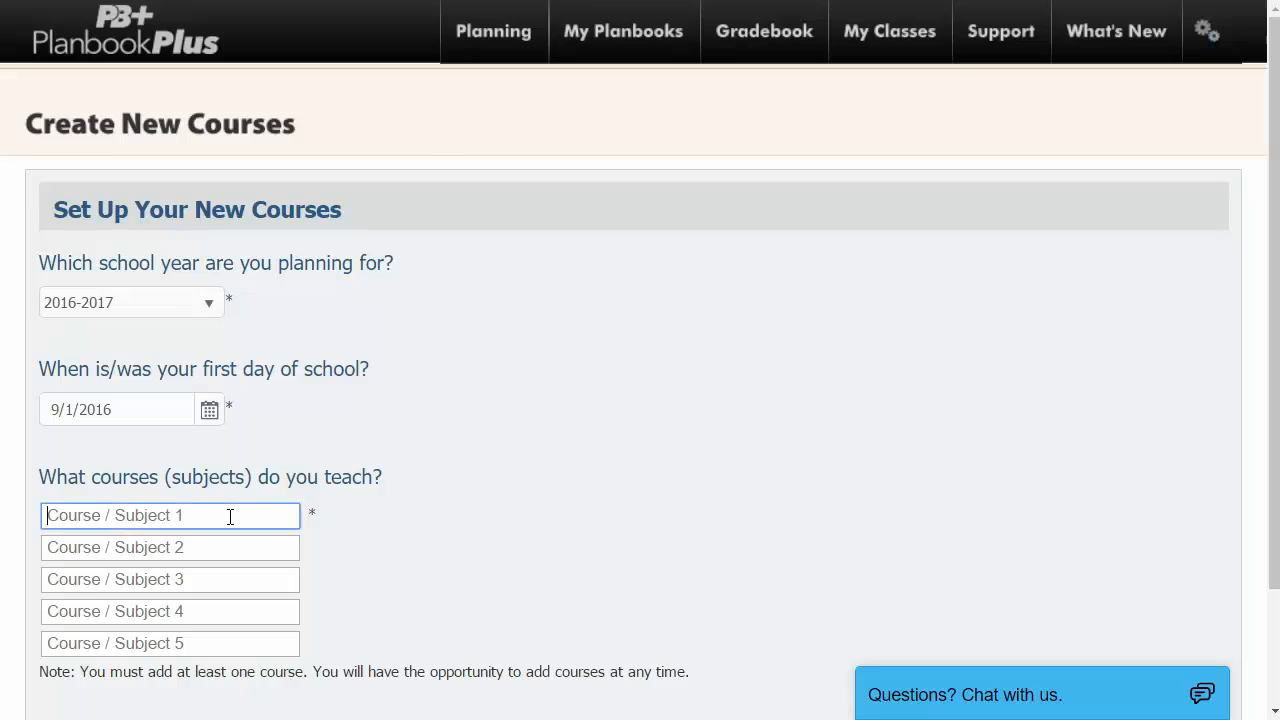
text(Ela )
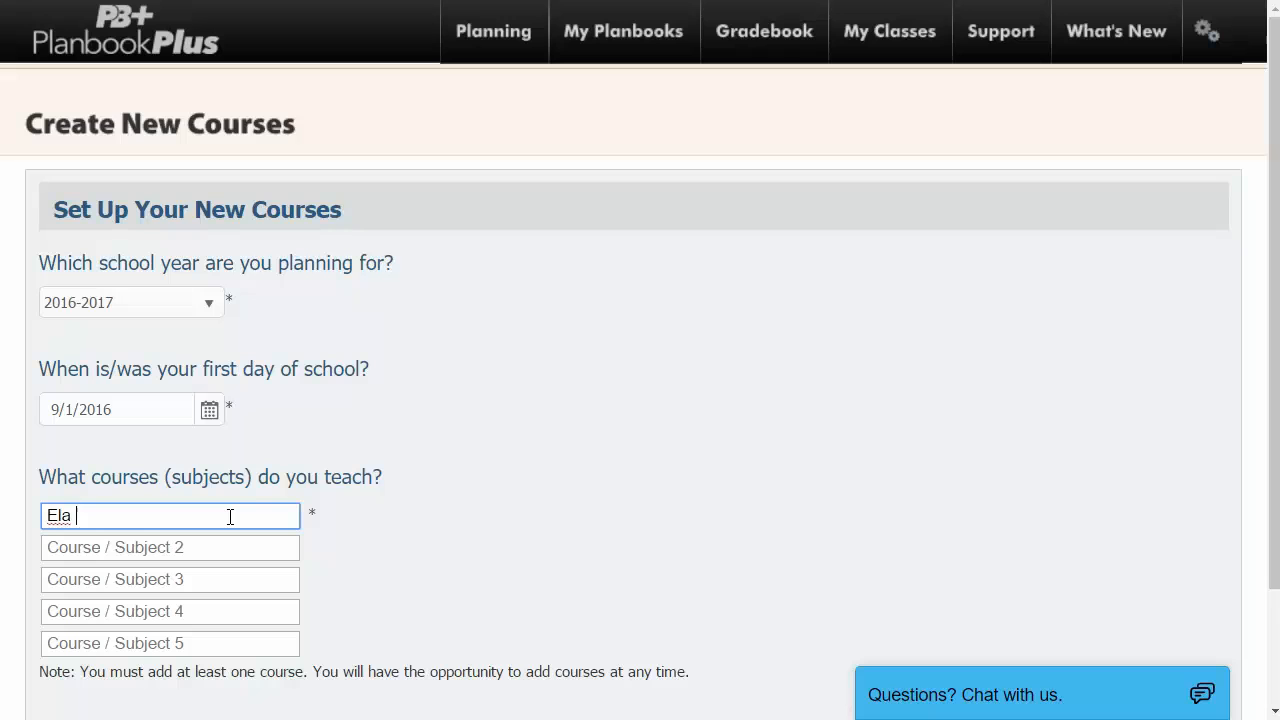
text(4)
key(Tab)
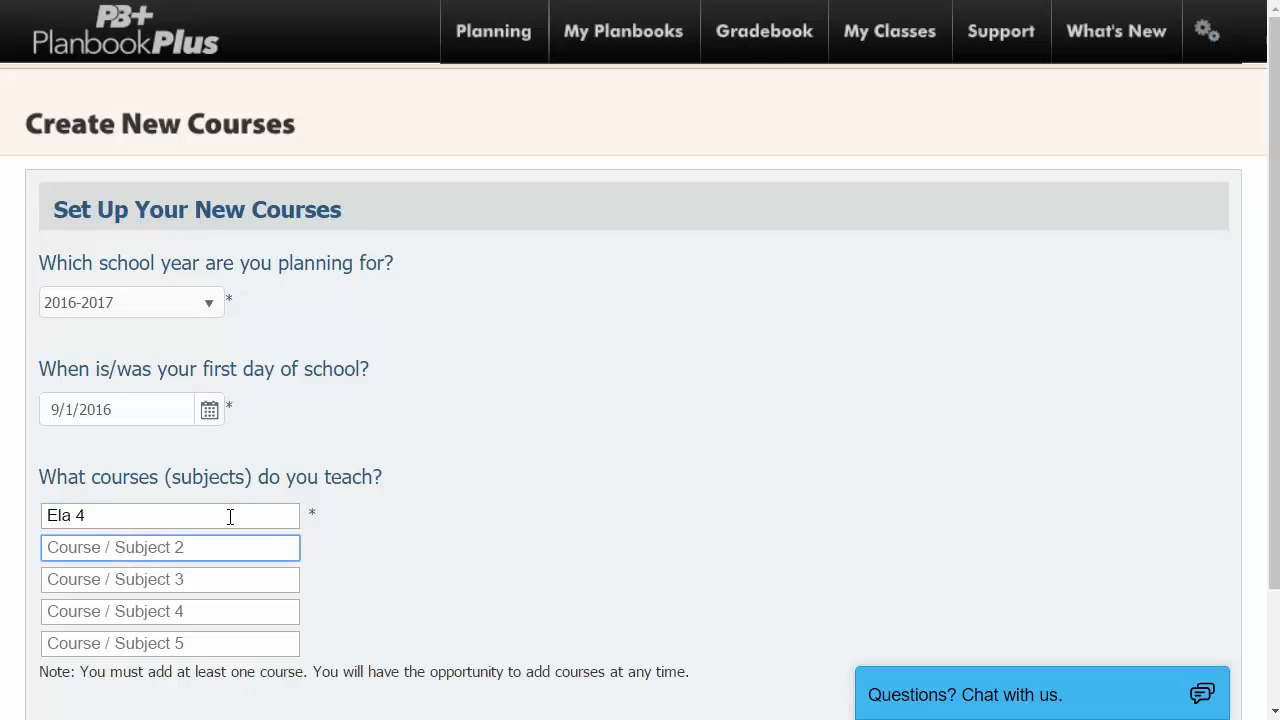
text(Science 4)
key(Tab)
text(Math 4)
Correct the first course name to 'ELA 4' and submit the courses to create the planbook.
click(73, 517)
key(shift+Left)
key(shift+Left)
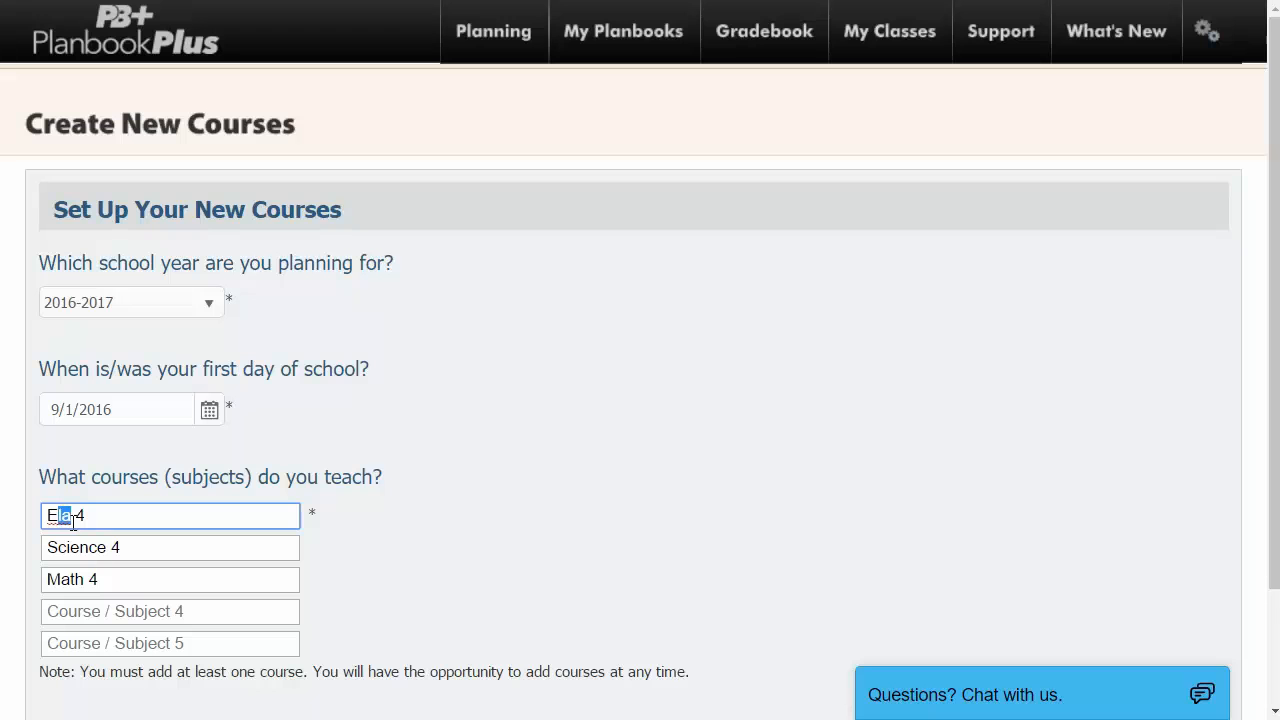
text(LA)
click(468, 527)
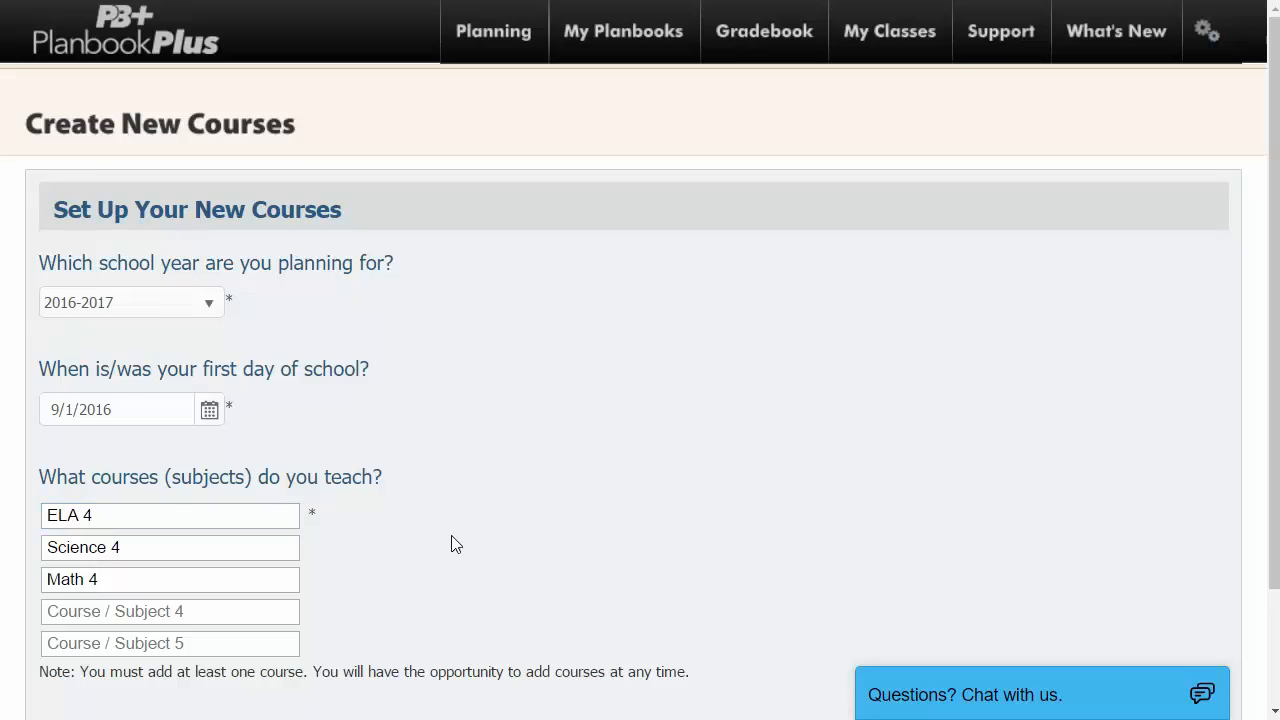
scroll(455, 543, down, 3)
click(151, 629)
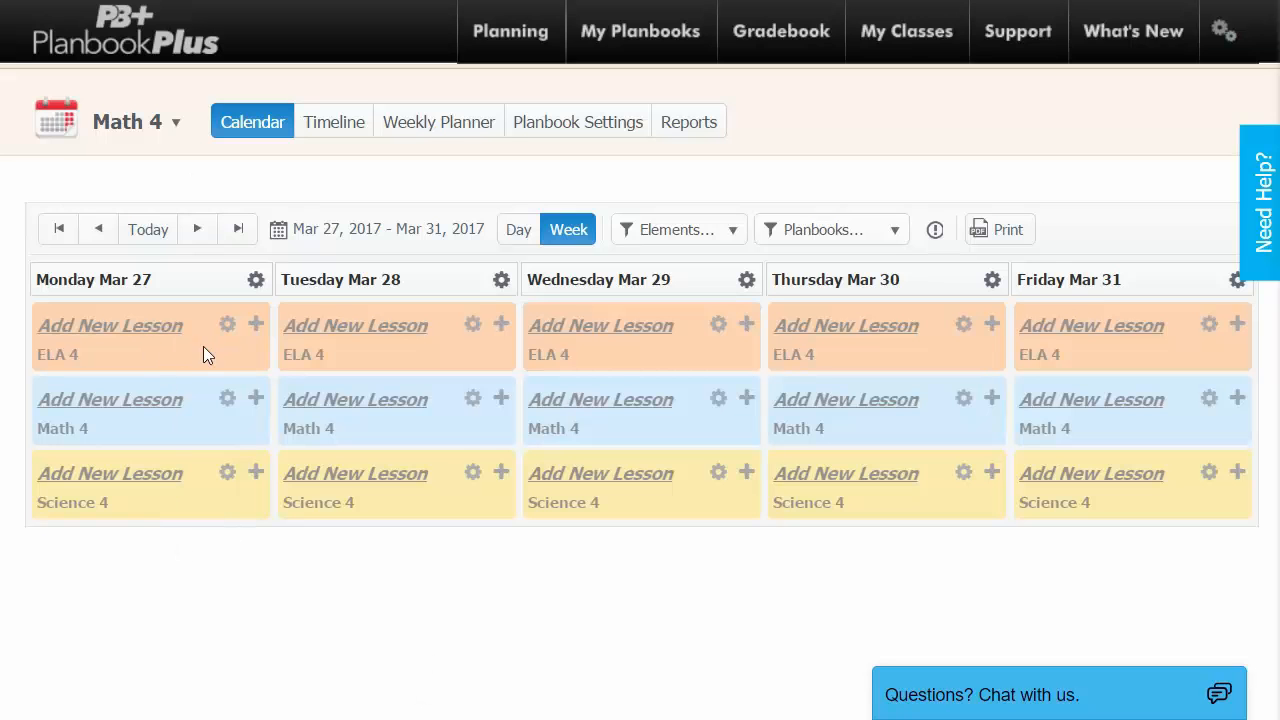
Add a new lesson in Monday's ELA 4 cell to bring up the schedule prompt.
click(131, 337)
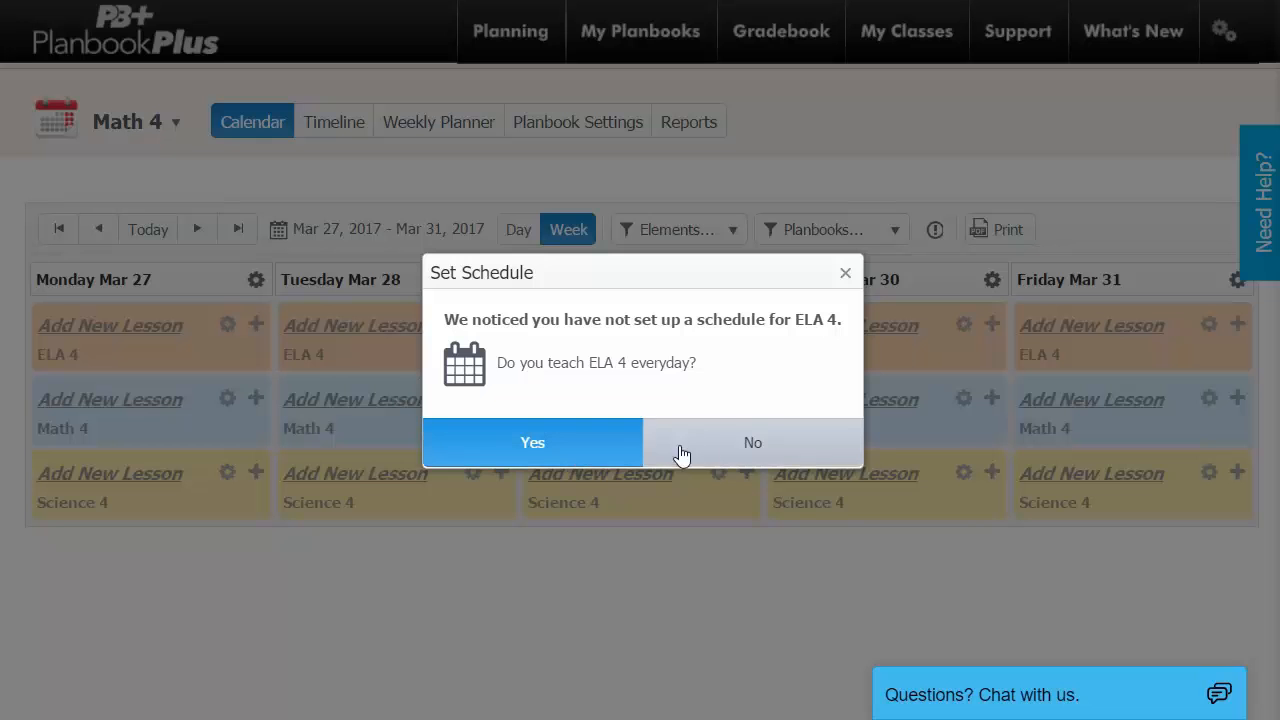
Answer No, then try a 6-day rotating schedule for ELA 4 on Days 1, 3 and 6.
click(723, 451)
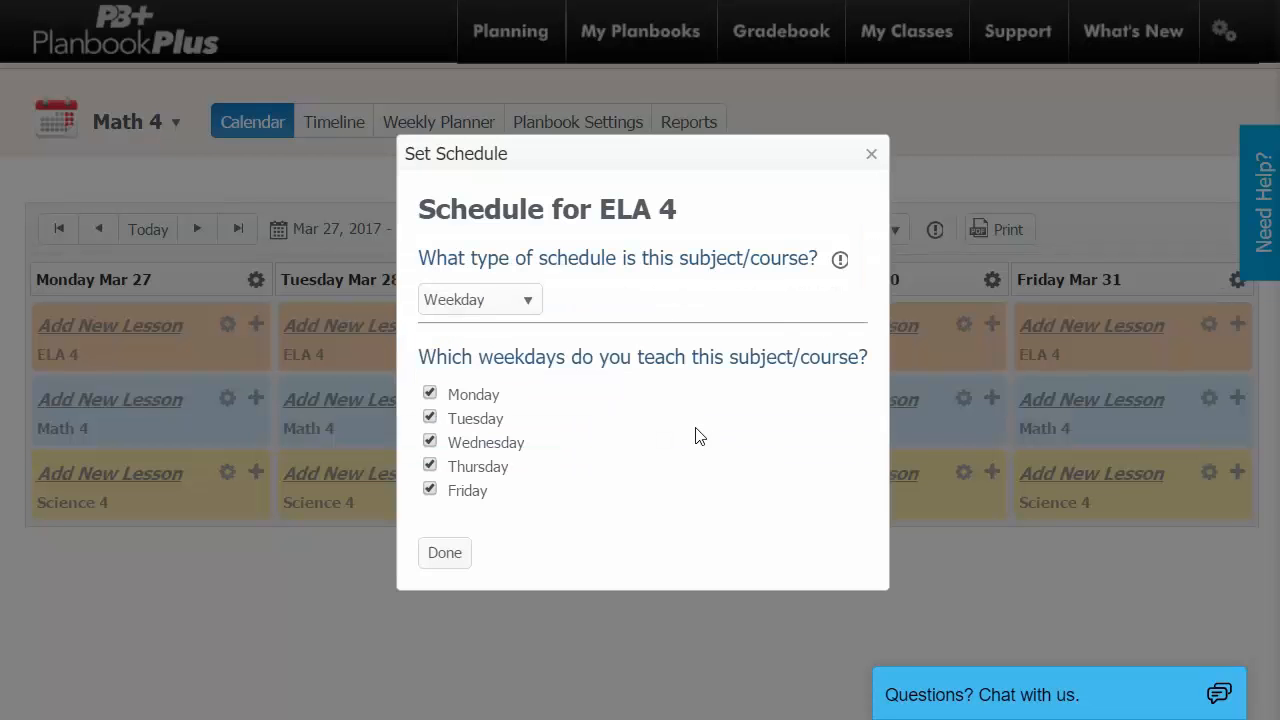
click(519, 306)
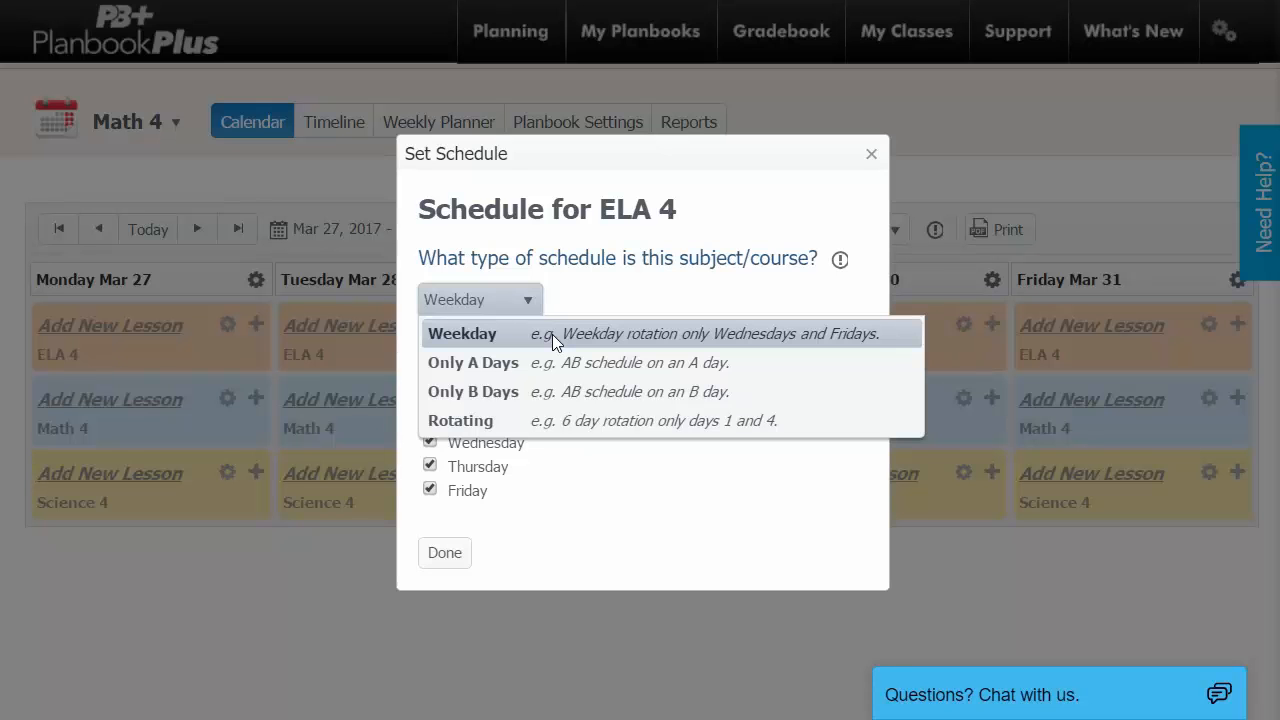
click(553, 421)
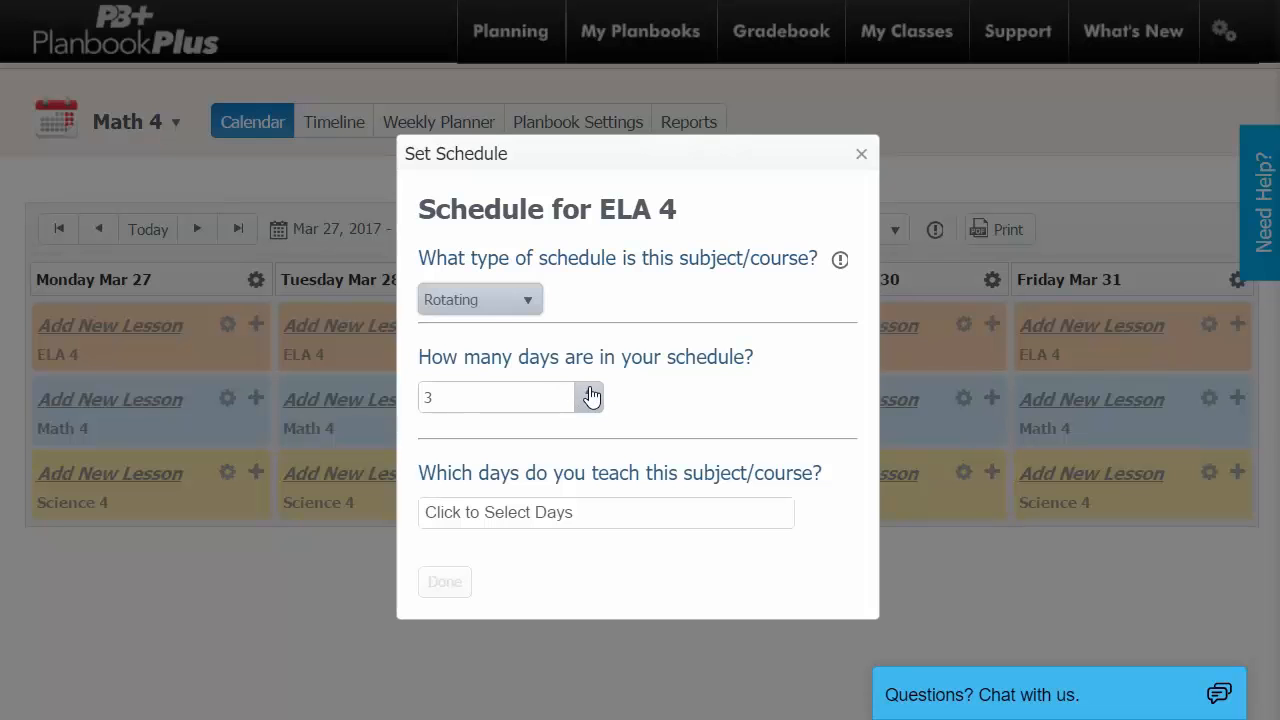
click(590, 392)
click(590, 392)
click(590, 392)
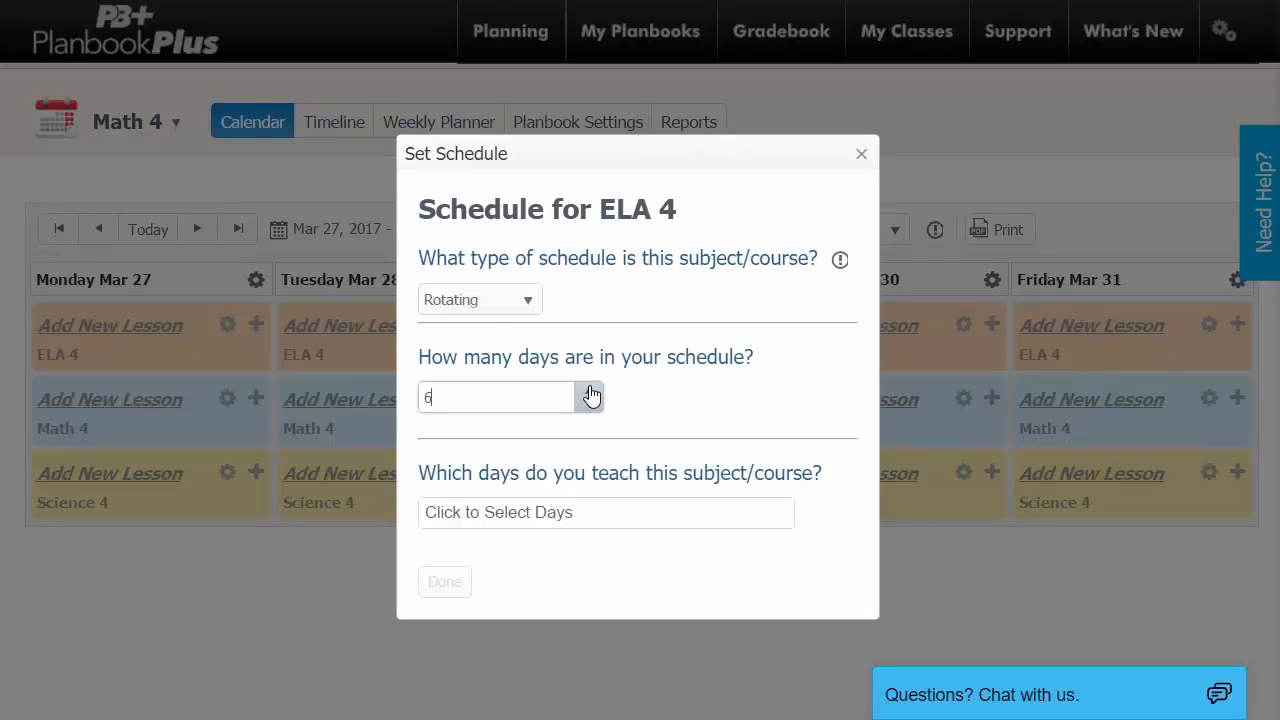
click(580, 515)
click(472, 550)
click(471, 606)
click(471, 690)
click(608, 470)
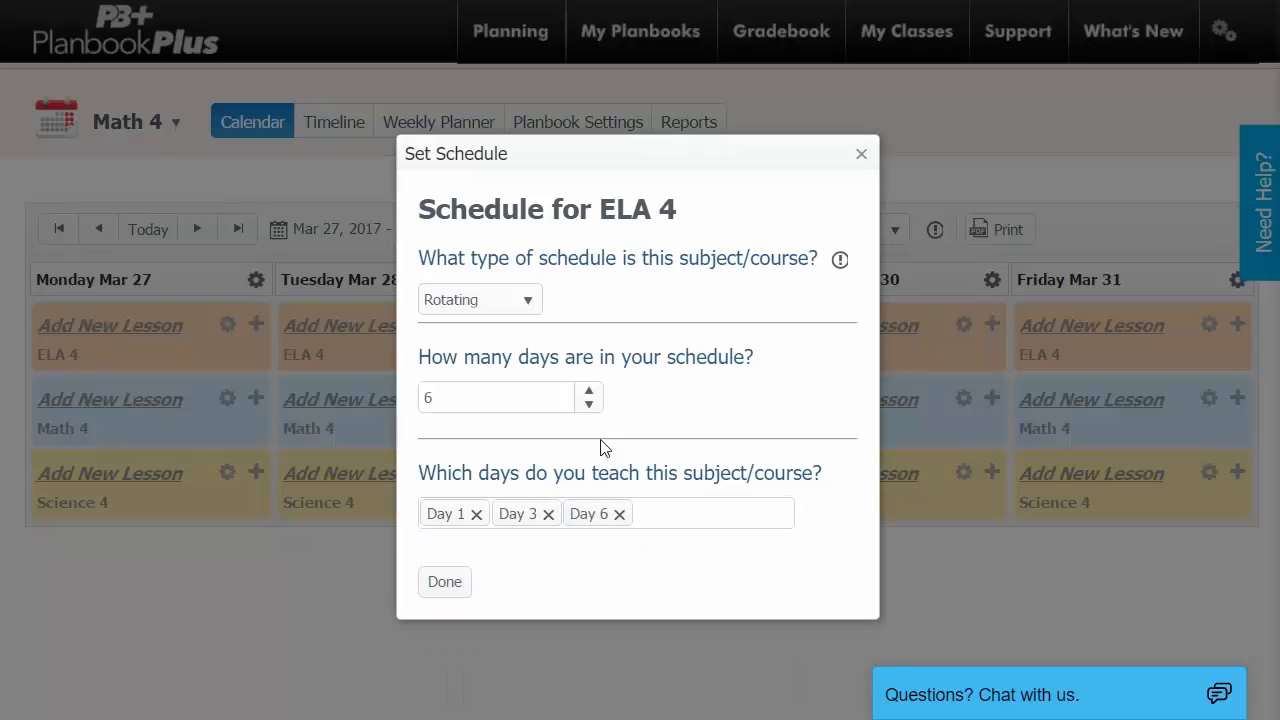
Switch ELA 4 back to a Monday–Friday weekday schedule, save it, and focus the lesson name.
click(517, 300)
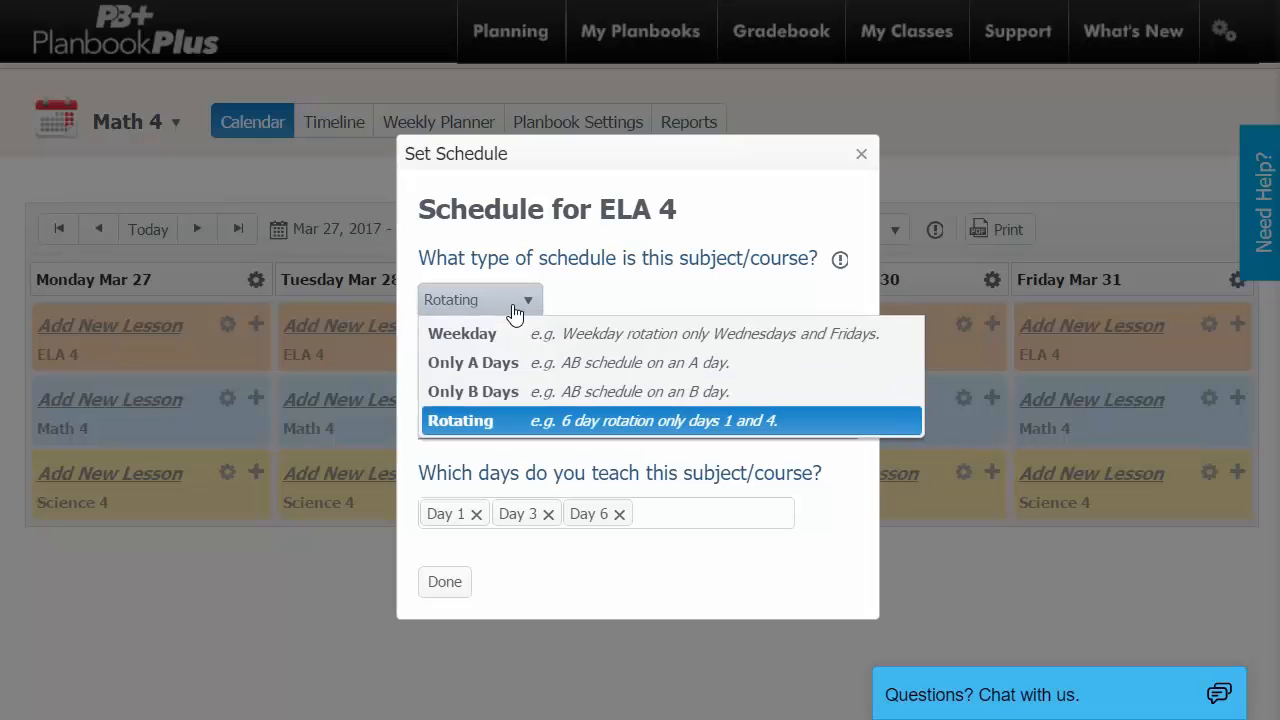
click(517, 339)
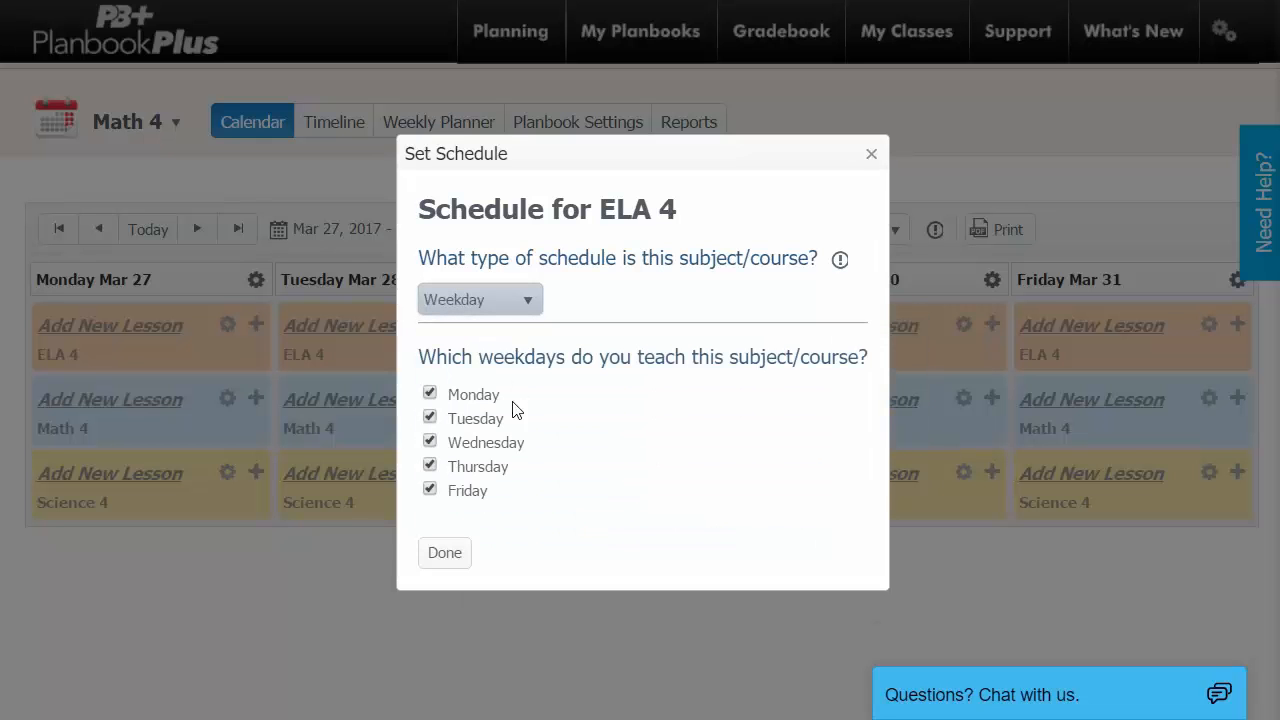
click(451, 556)
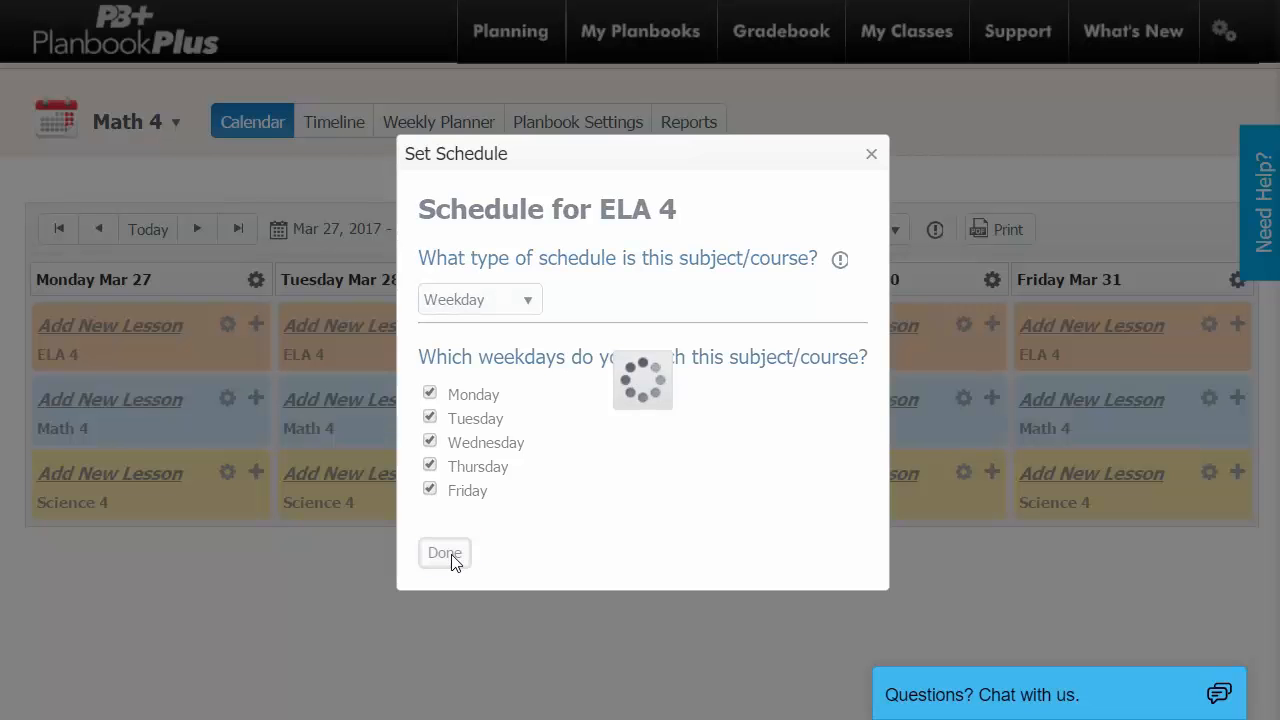
click(469, 304)
click(469, 302)
Quick-add 'Lesson 1' to Monday 3/27 ELA 4 and dismiss the weekly planner tip.
text(Lesson 1)
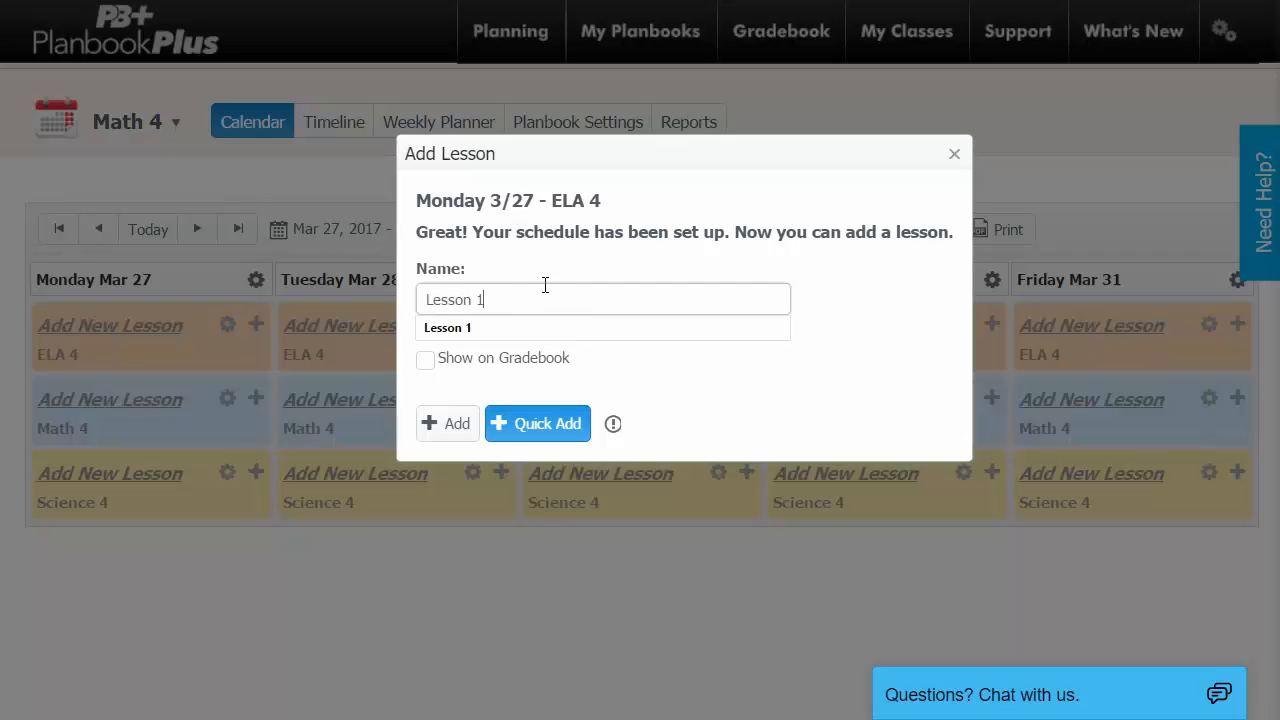
click(573, 432)
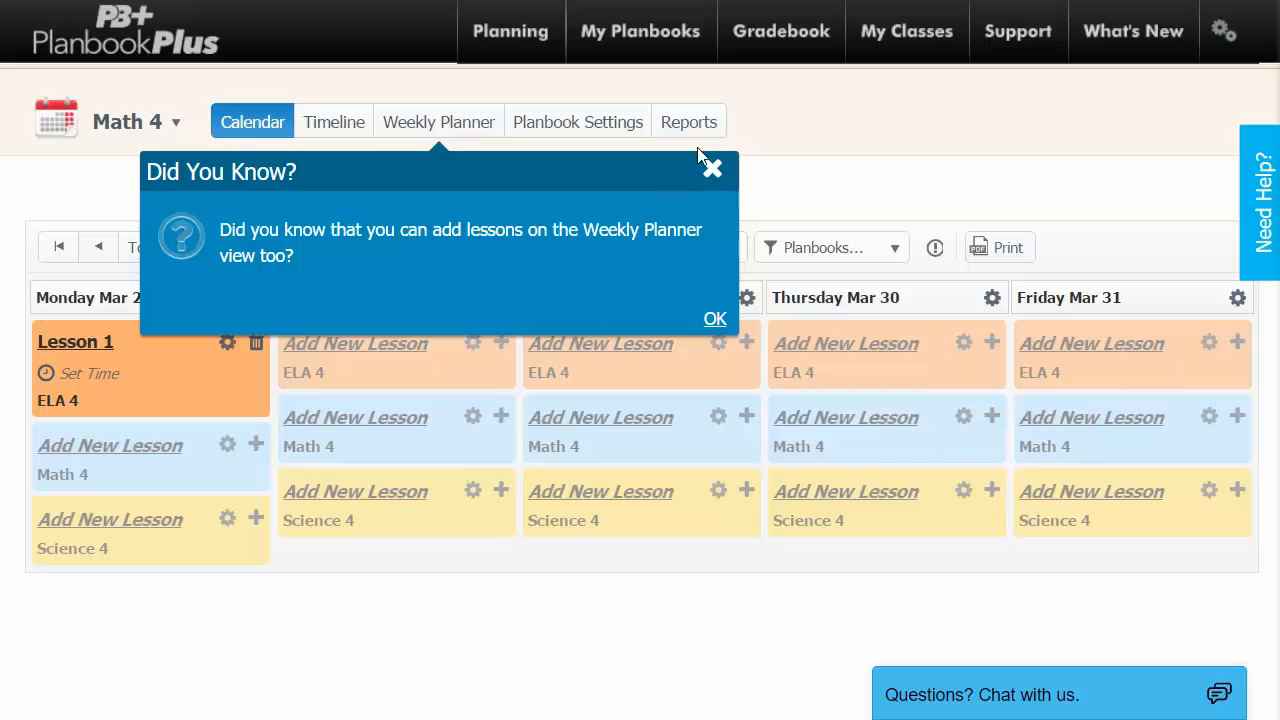
click(713, 171)
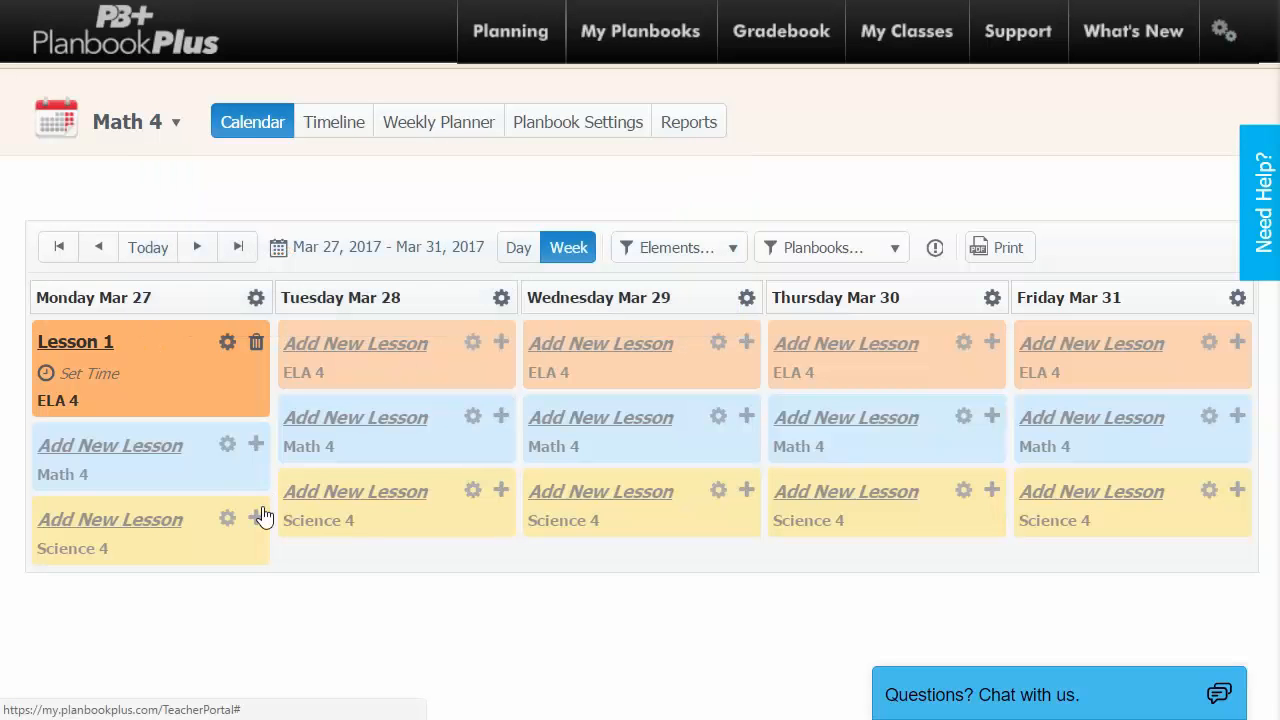
Quick-add 'Lesson 1' to Monday's Science 4, confirming Science 4 is taught every day.
click(164, 528)
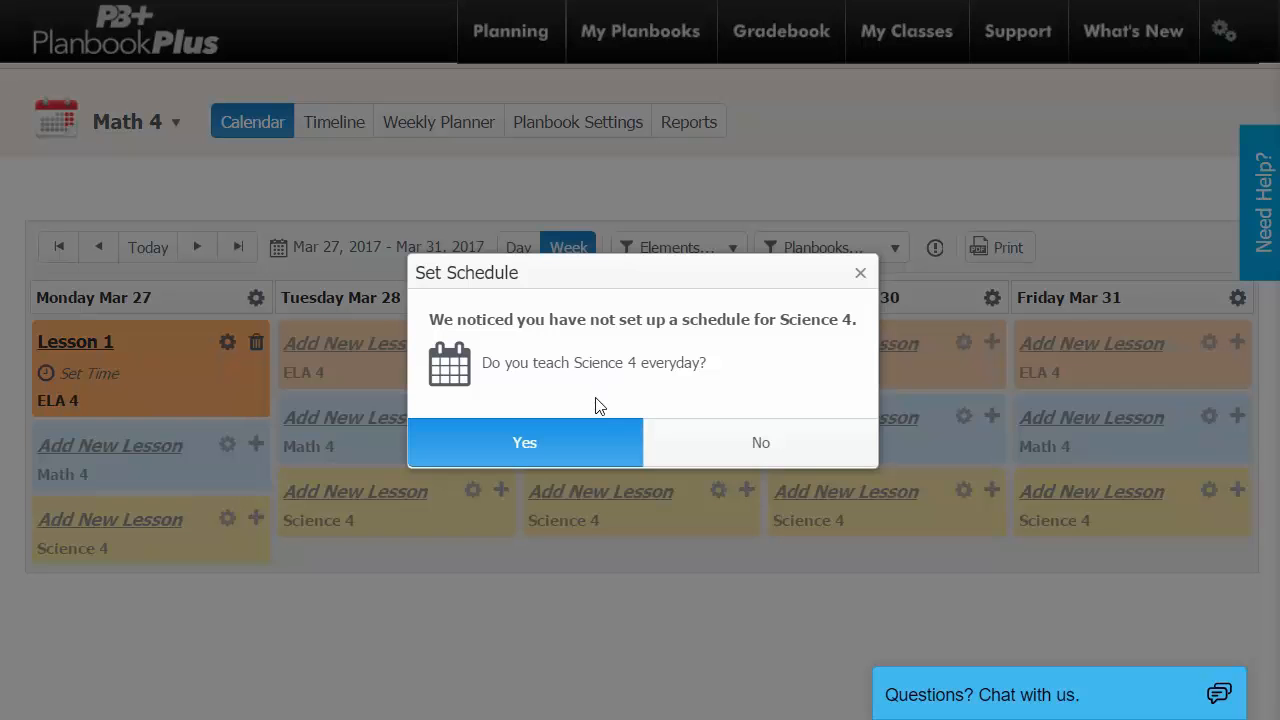
click(553, 450)
click(545, 384)
text(Lesson 1)
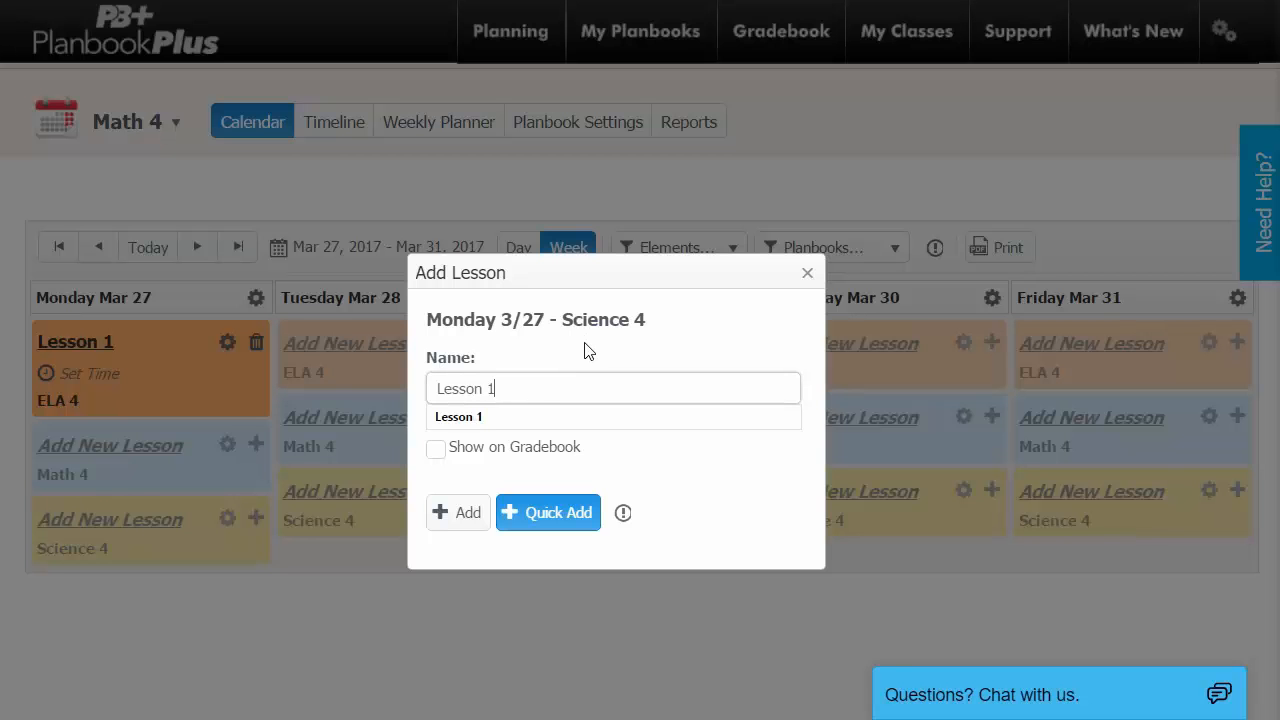
click(548, 512)
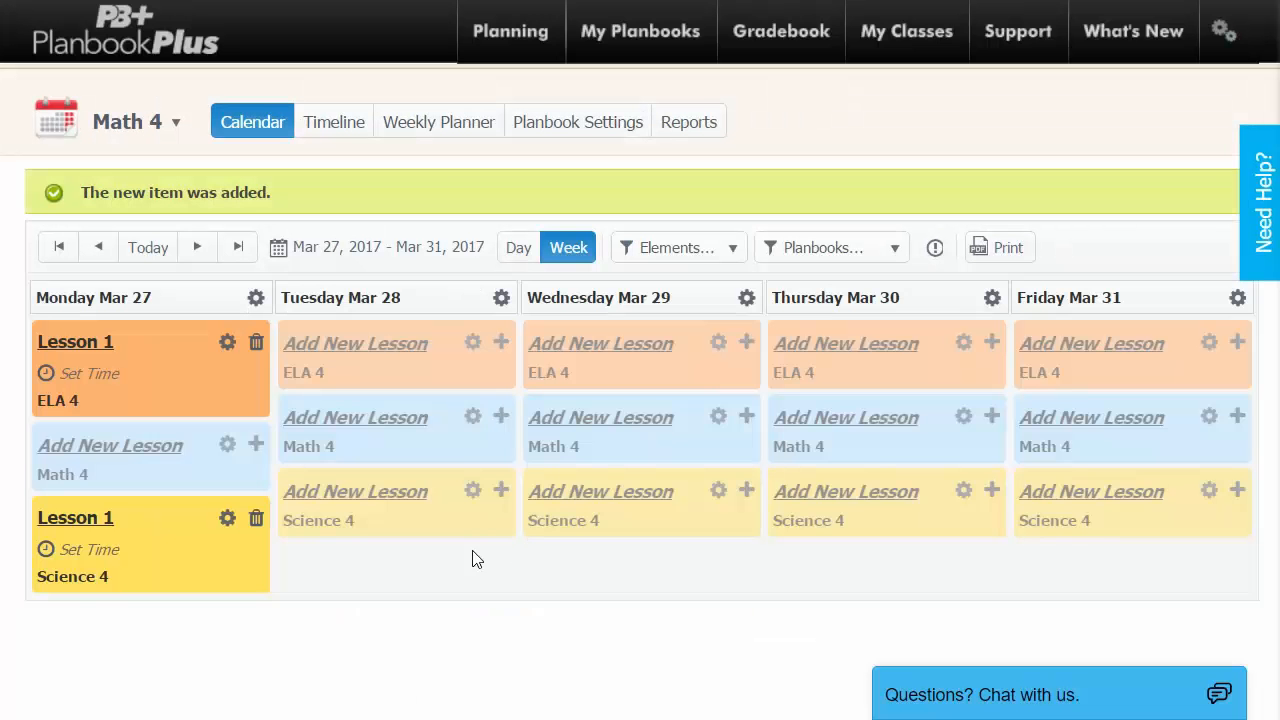
Add 'Lesson 1' to Monday's Math 4, confirming it's taught daily, and open it for editing.
click(129, 446)
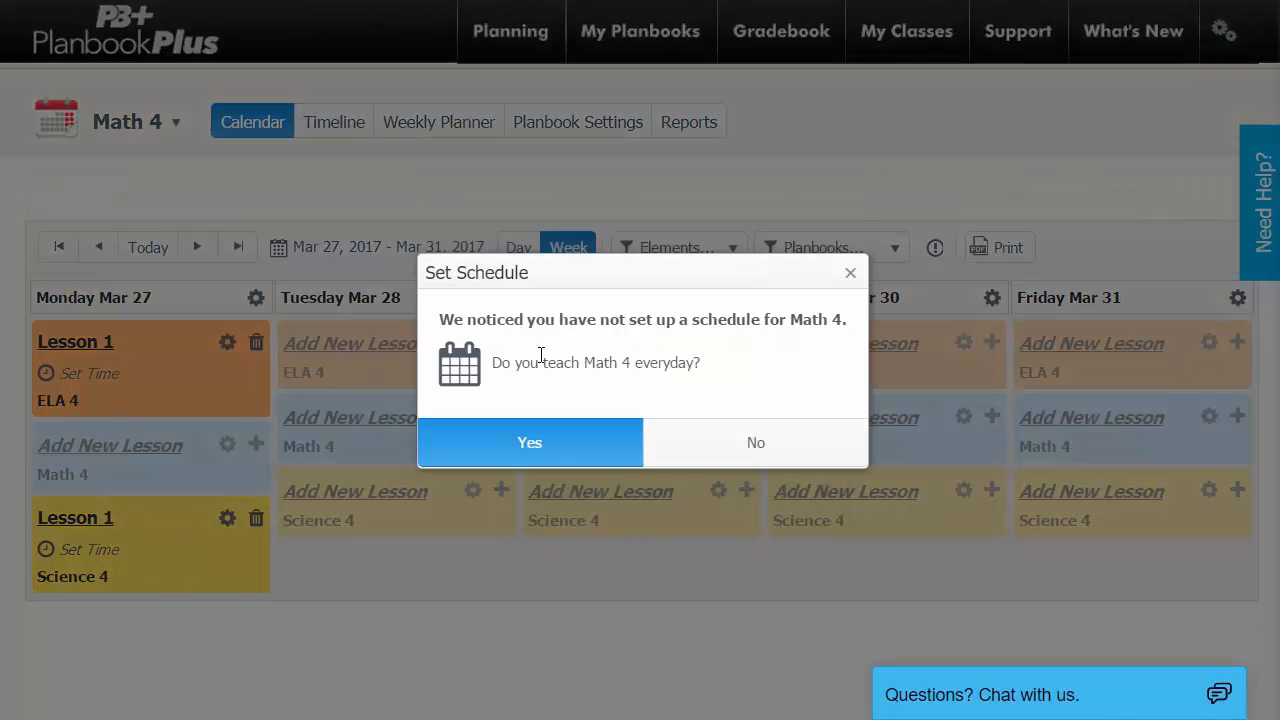
click(546, 436)
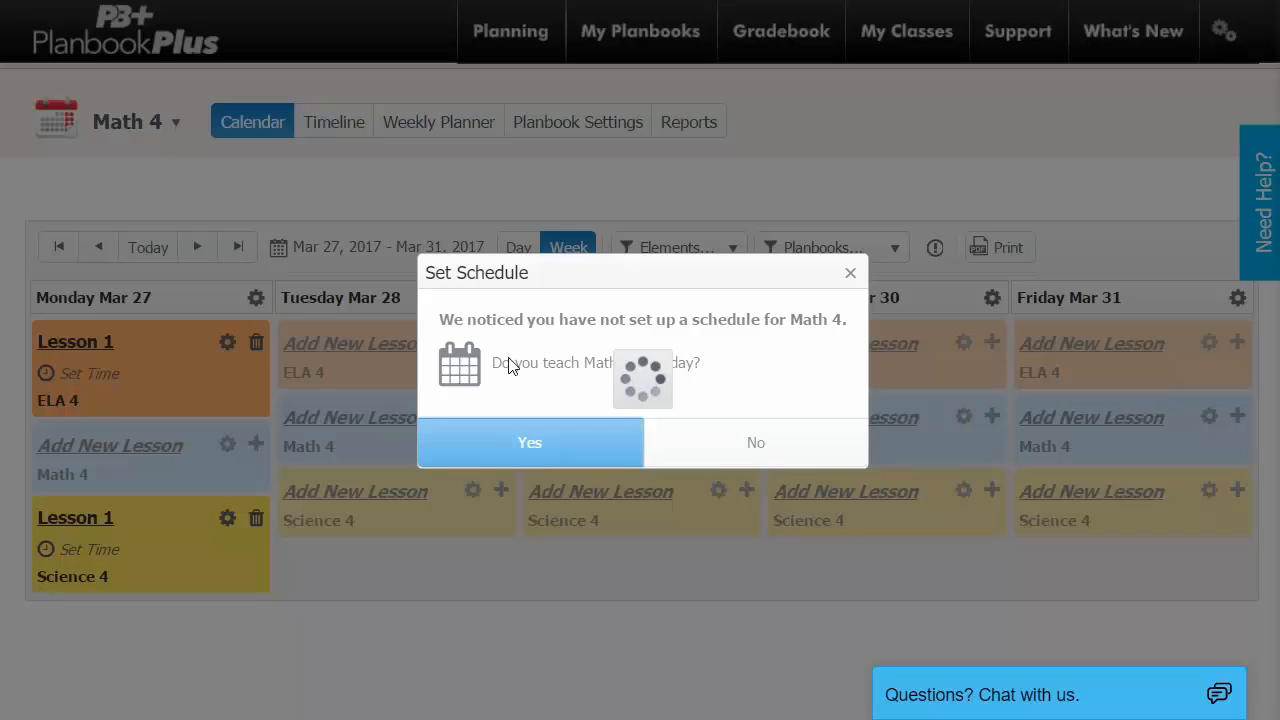
click(510, 384)
text(Lesson 1)
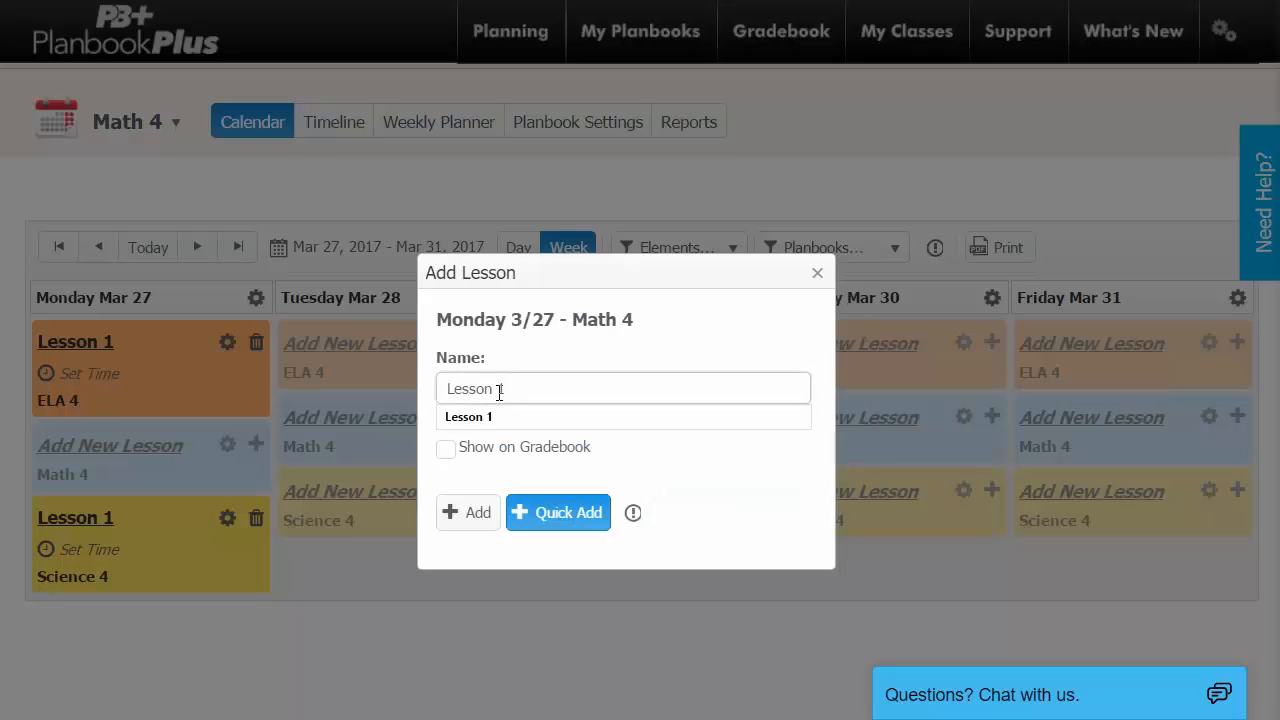
click(470, 515)
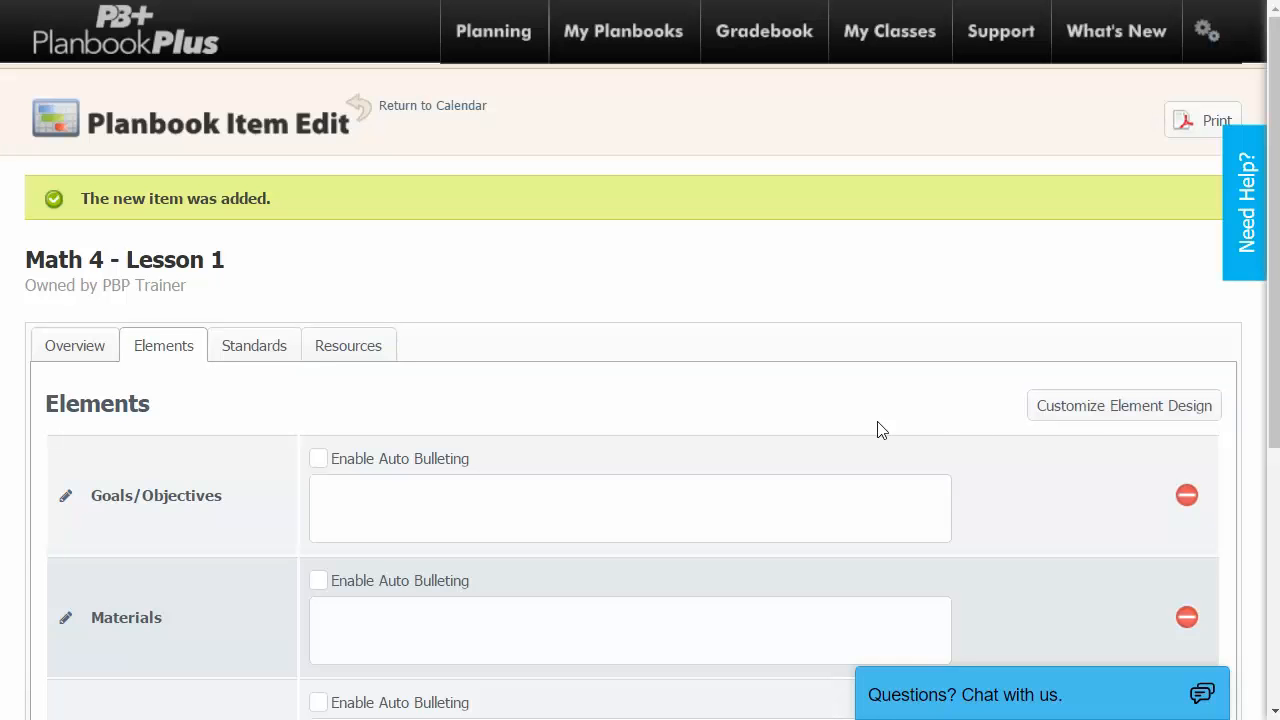
Scroll through the Math 4 - Lesson 1 Elements tab to view its four empty element boxes.
scroll(717, 405, down, 3)
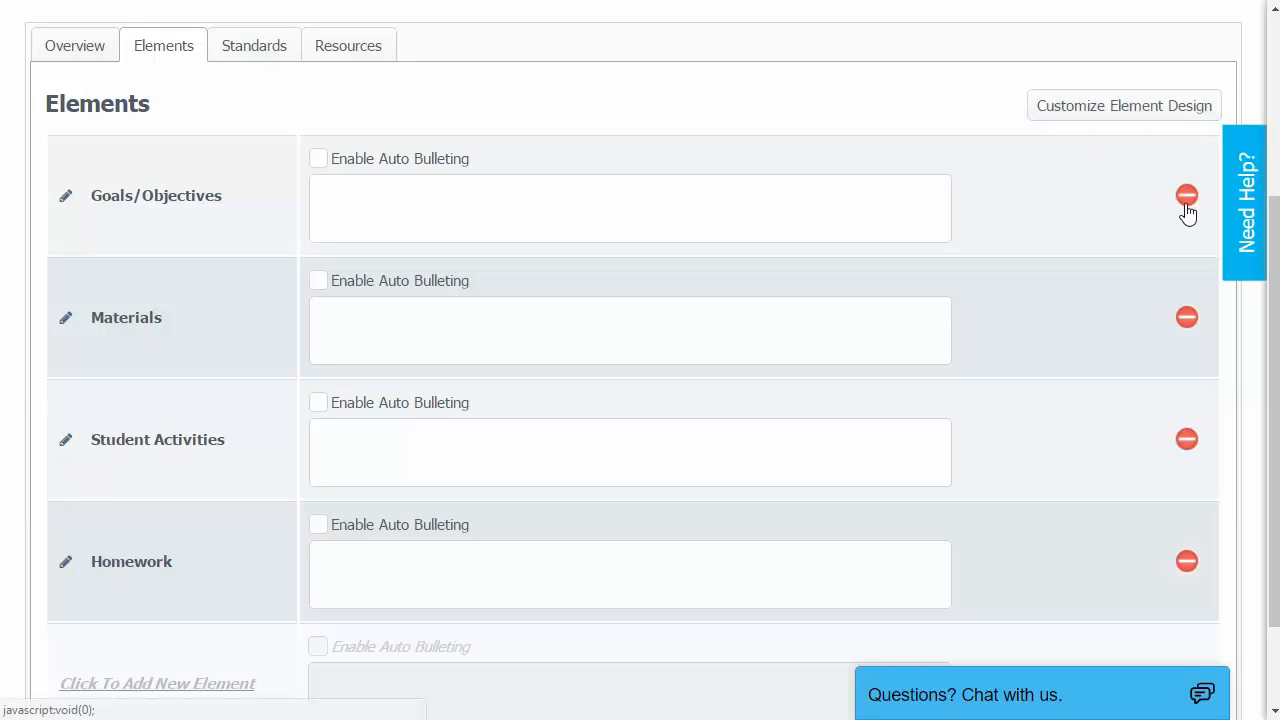
scroll(515, 458, down, 1)
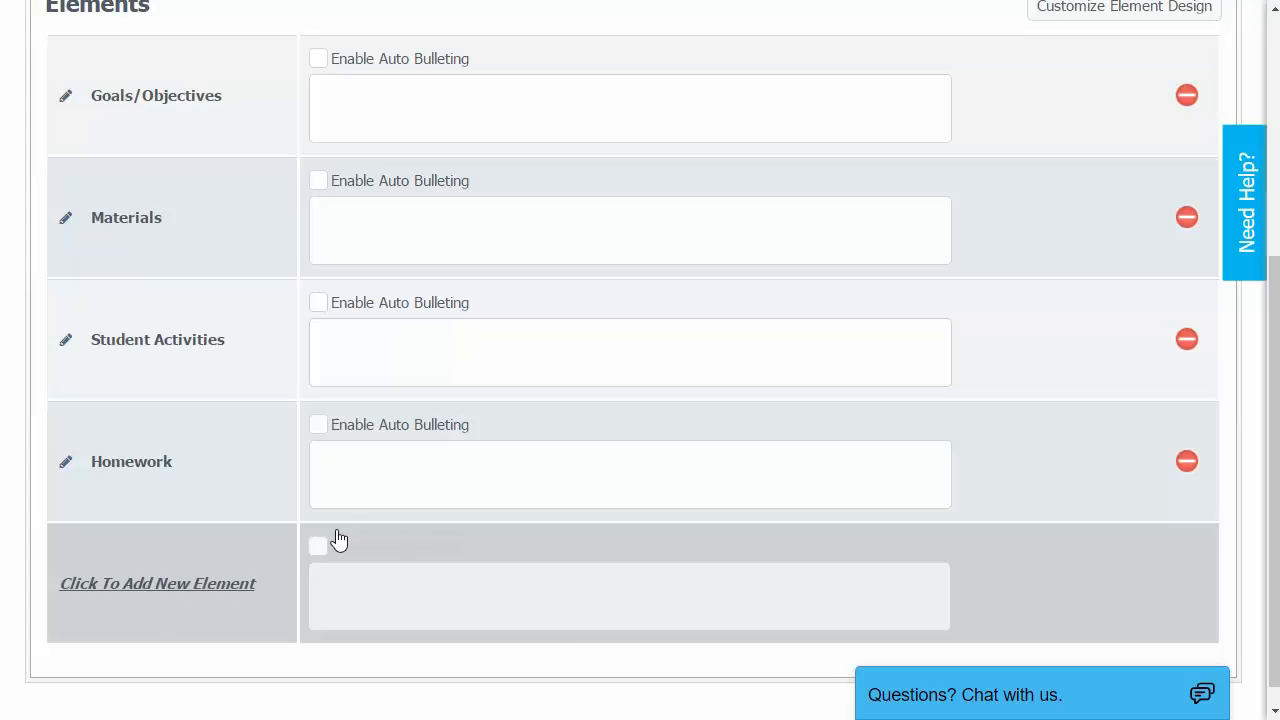
scroll(343, 534, up, 2)
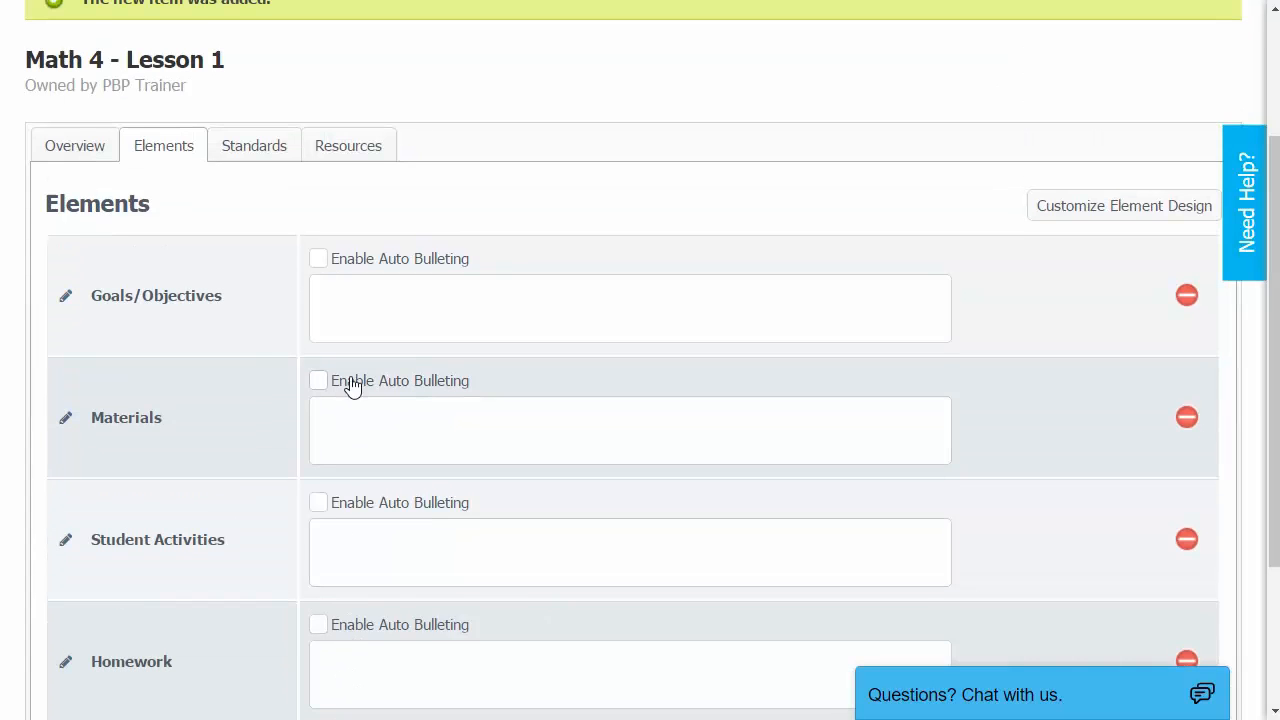
scroll(330, 402, up, 1)
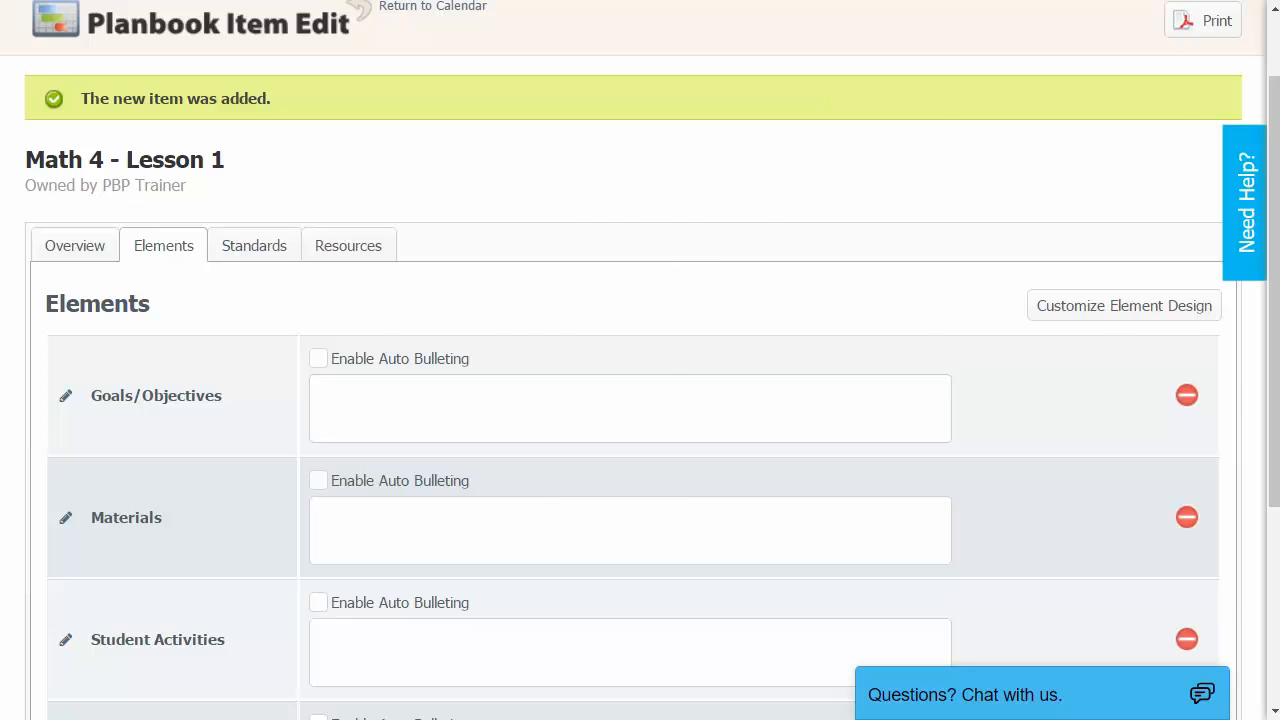
Copy the Objective paragraph from the Word lesson plan into the Goals/Objectives box.
key(alt+Tab)
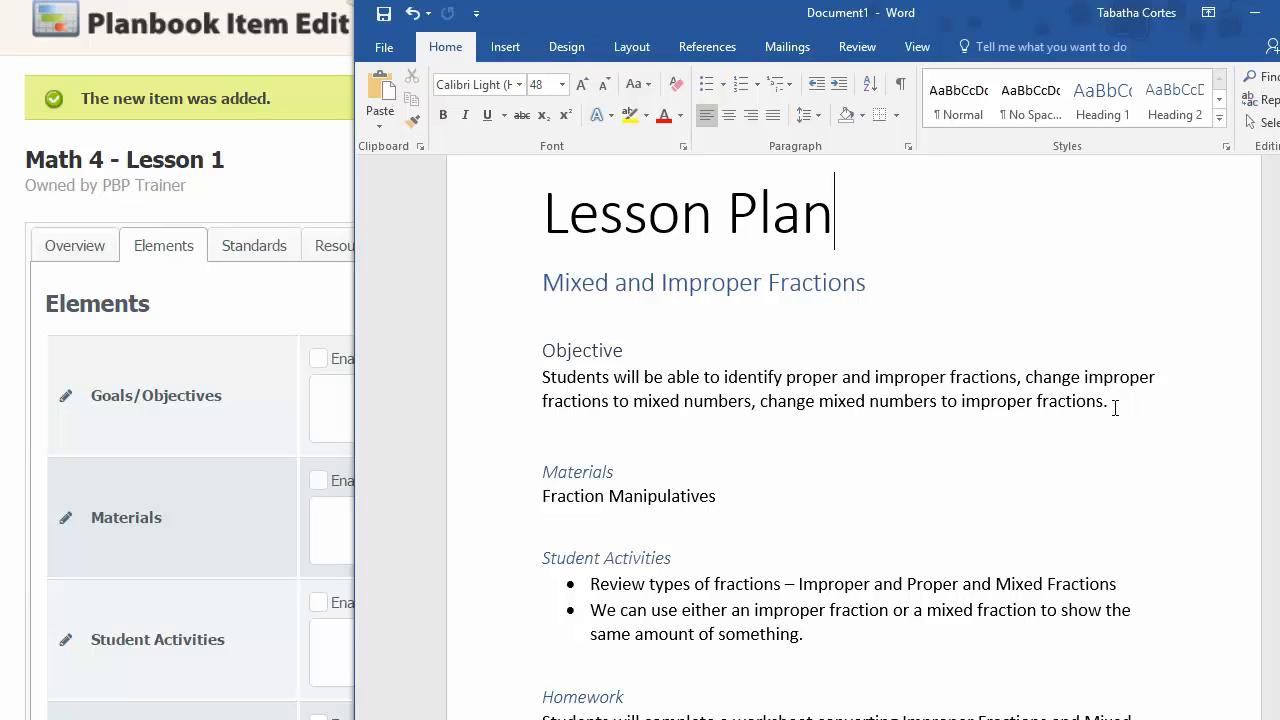
drag(1117, 407, 514, 385)
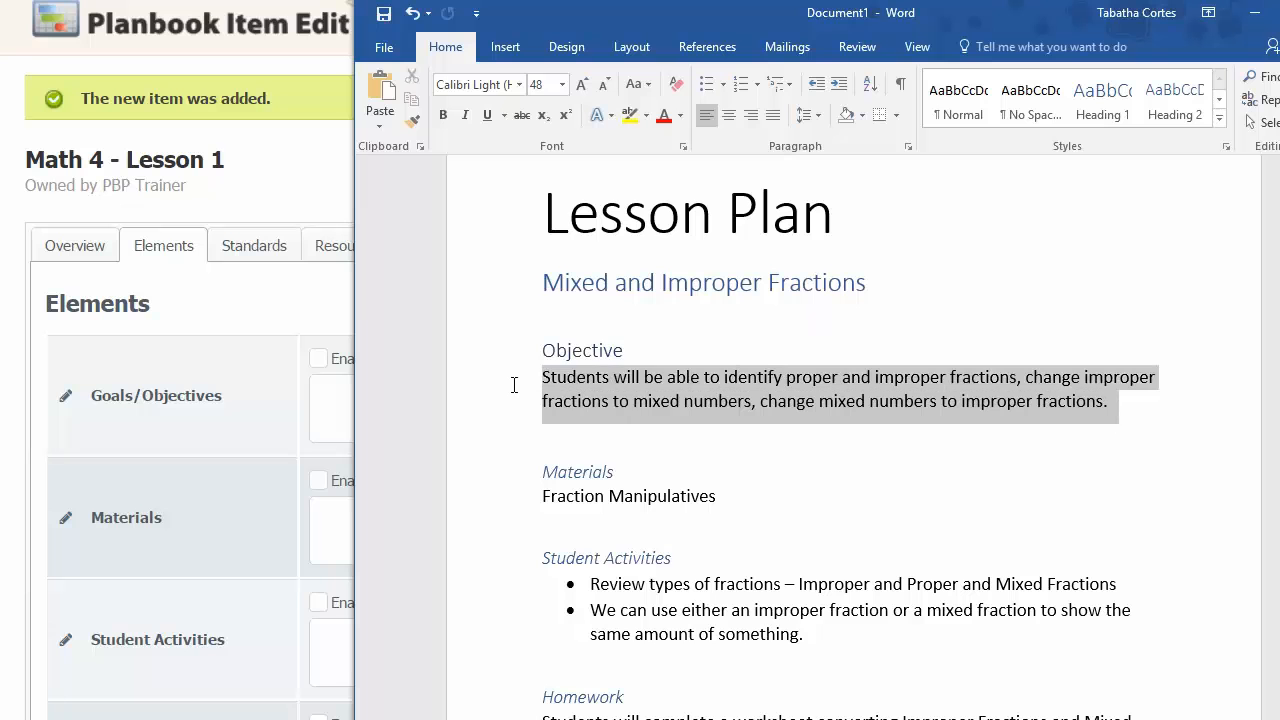
right_click(624, 397)
click(663, 433)
click(327, 412)
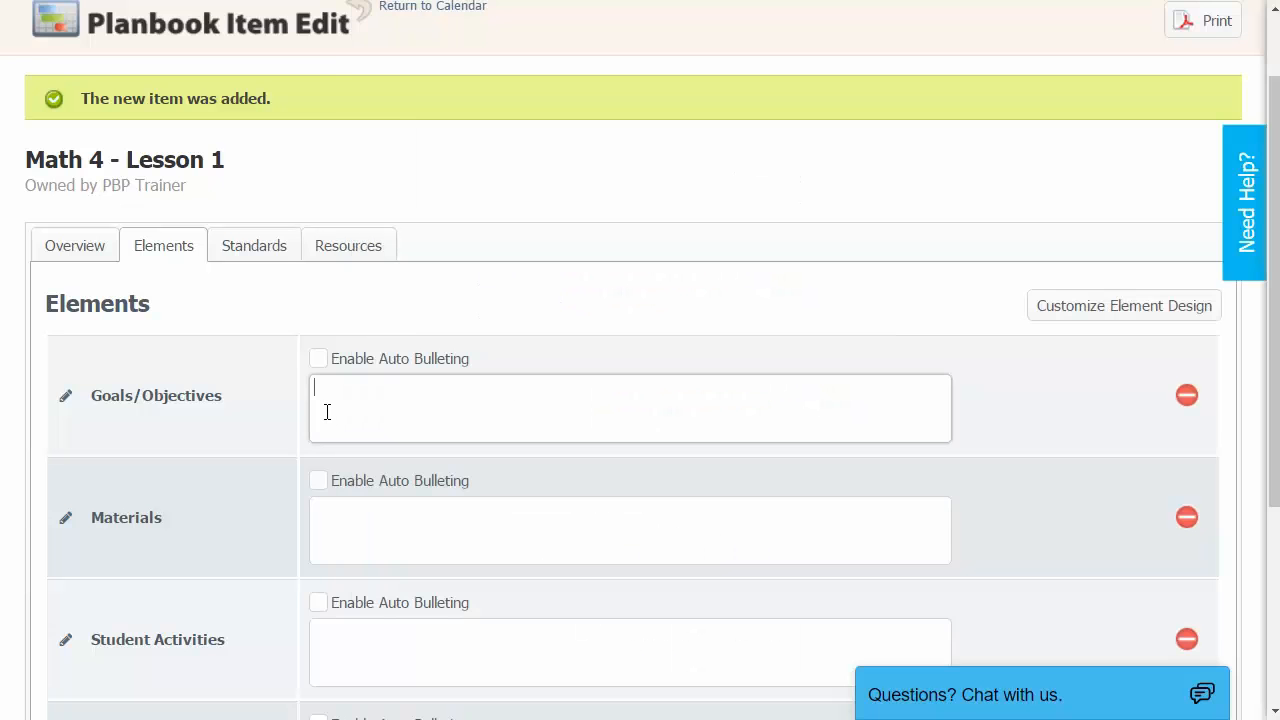
right_click(341, 402)
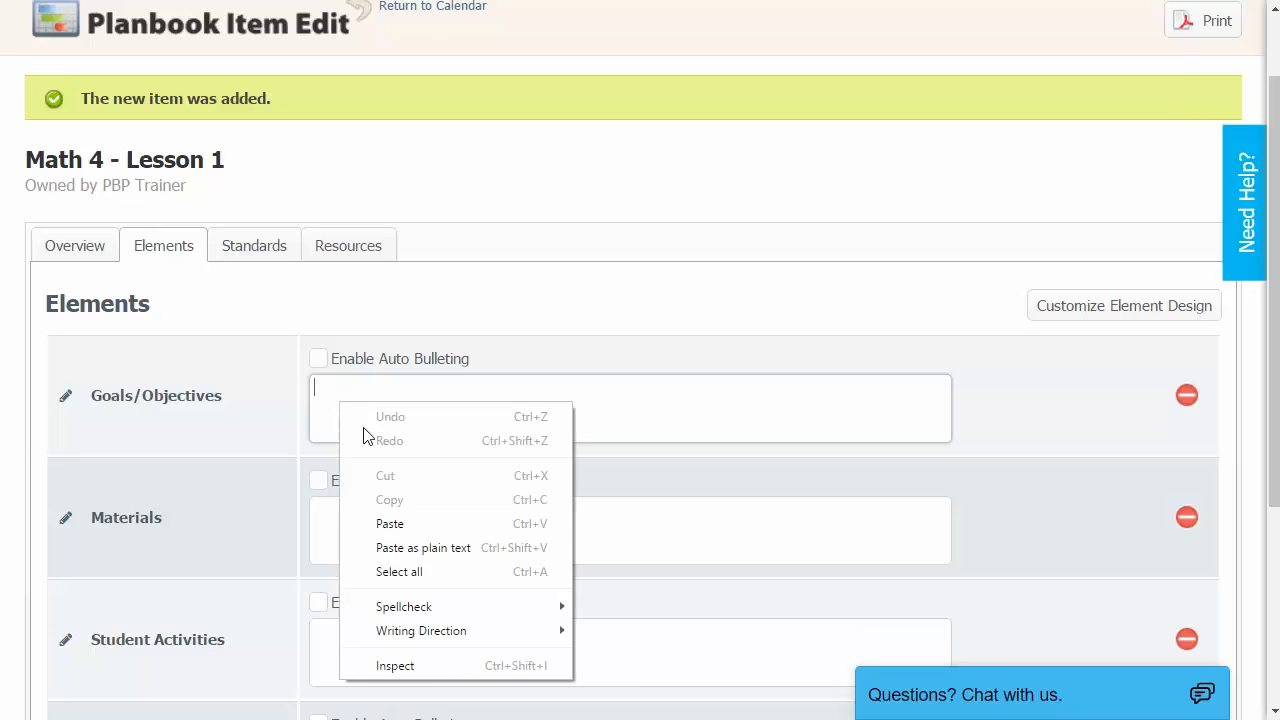
click(417, 529)
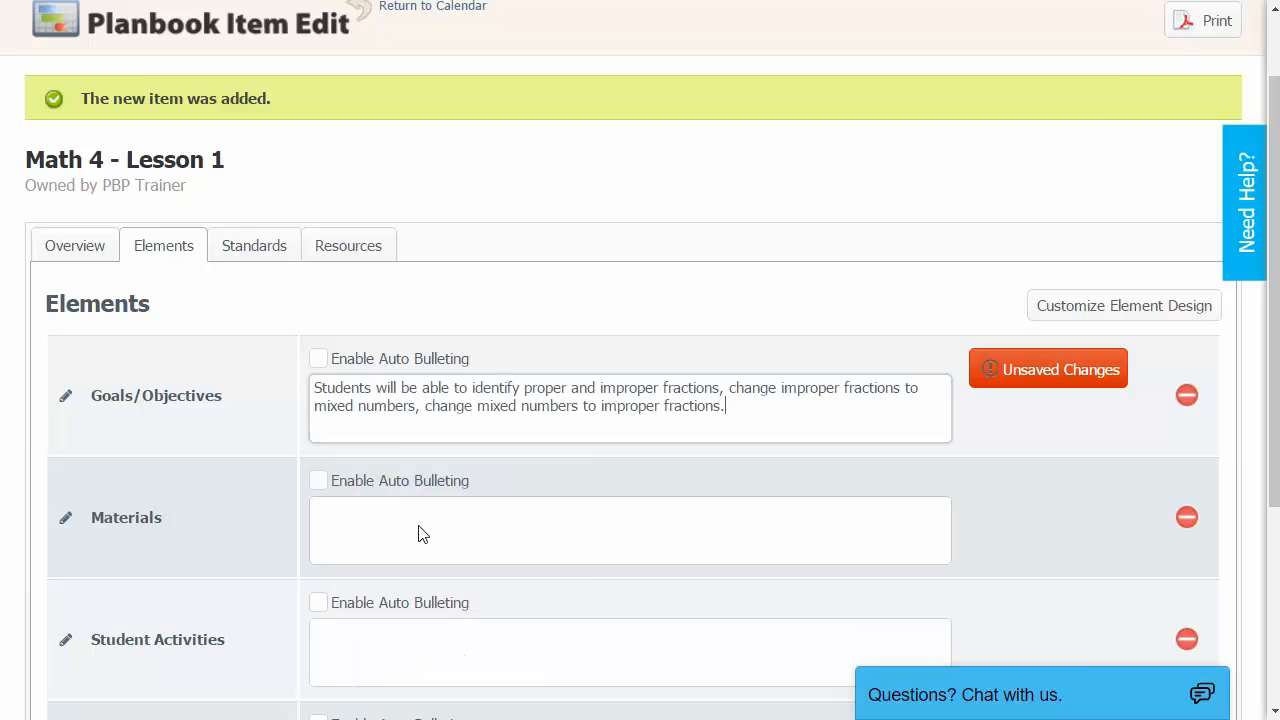
click(501, 526)
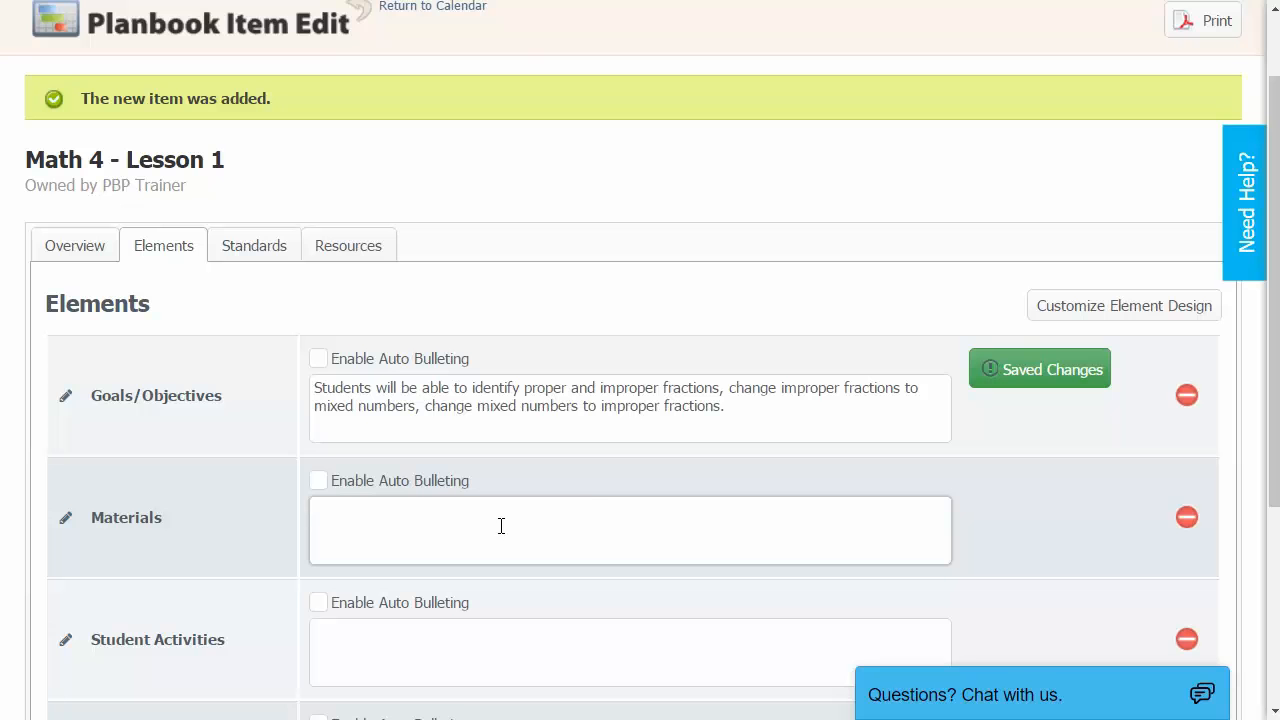
Copy 'Fraction Manipulatives' from Word into the Materials box.
key(alt+Tab)
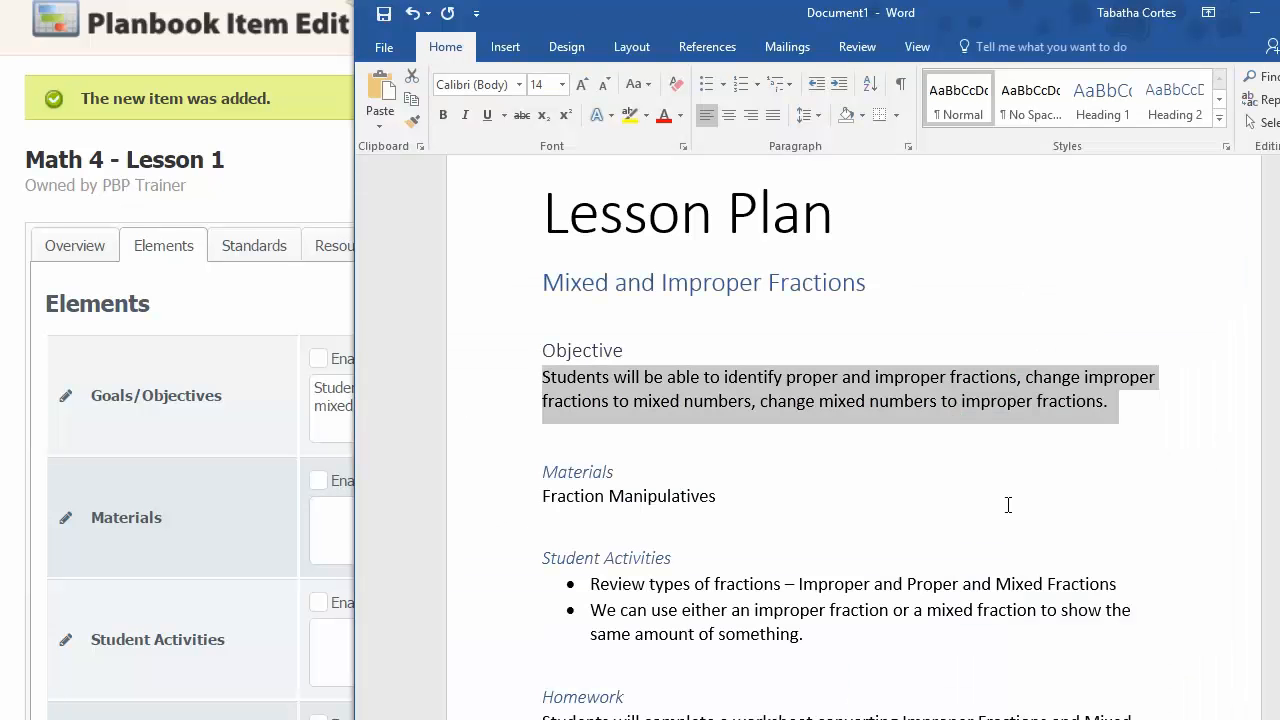
drag(743, 507, 523, 508)
right_click(574, 505)
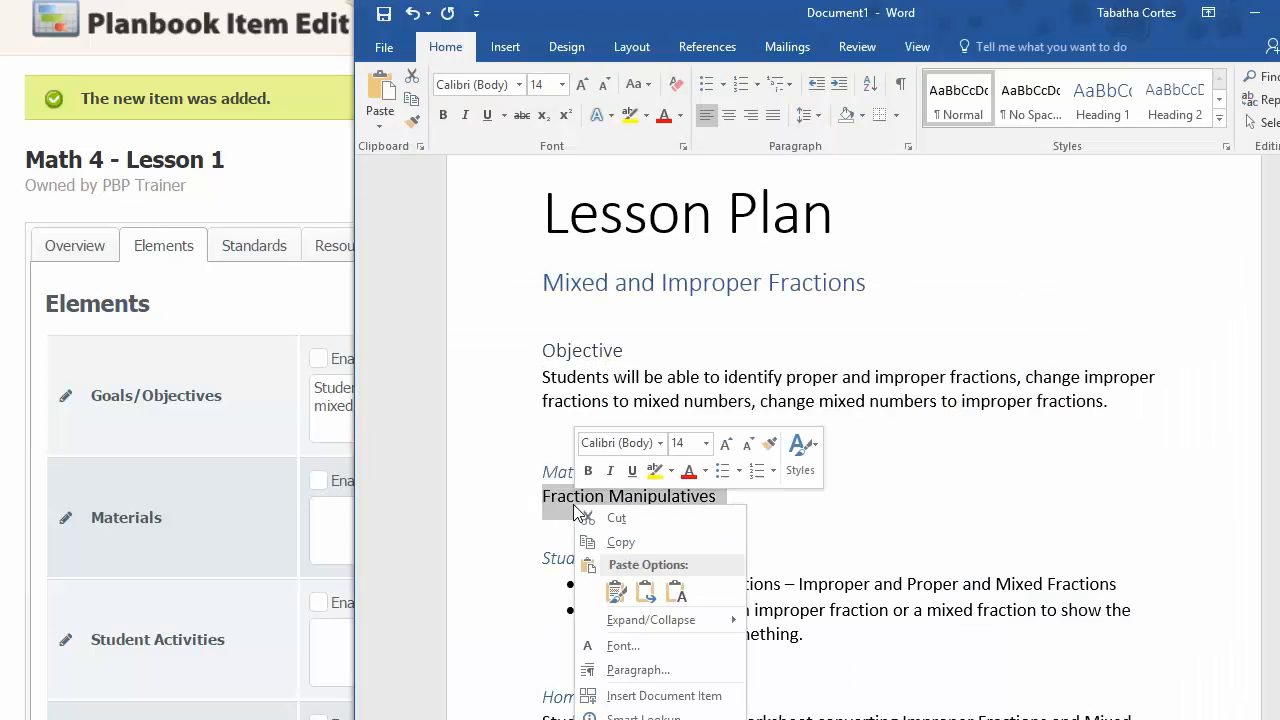
click(620, 542)
click(320, 526)
right_click(320, 526)
click(409, 649)
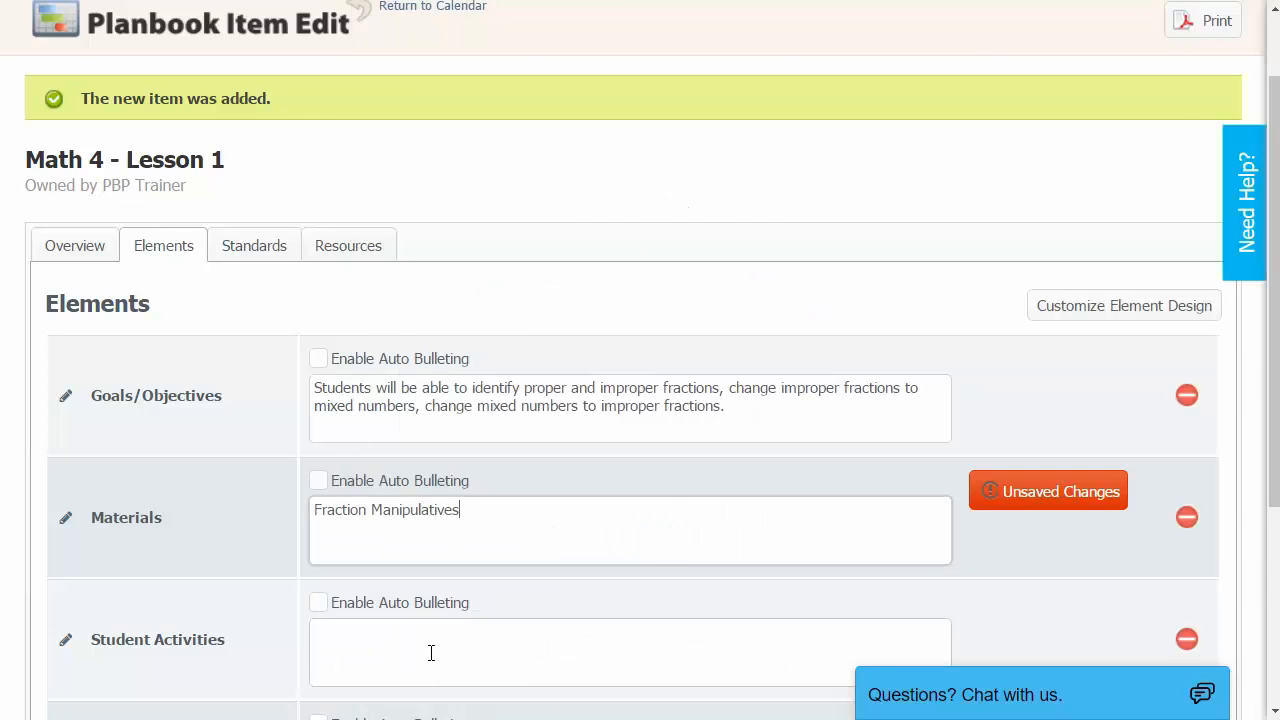
Paste the two Student Activities bullet lines from Word as plain text into Student Activities.
key(alt+Tab)
drag(812, 628, 592, 588)
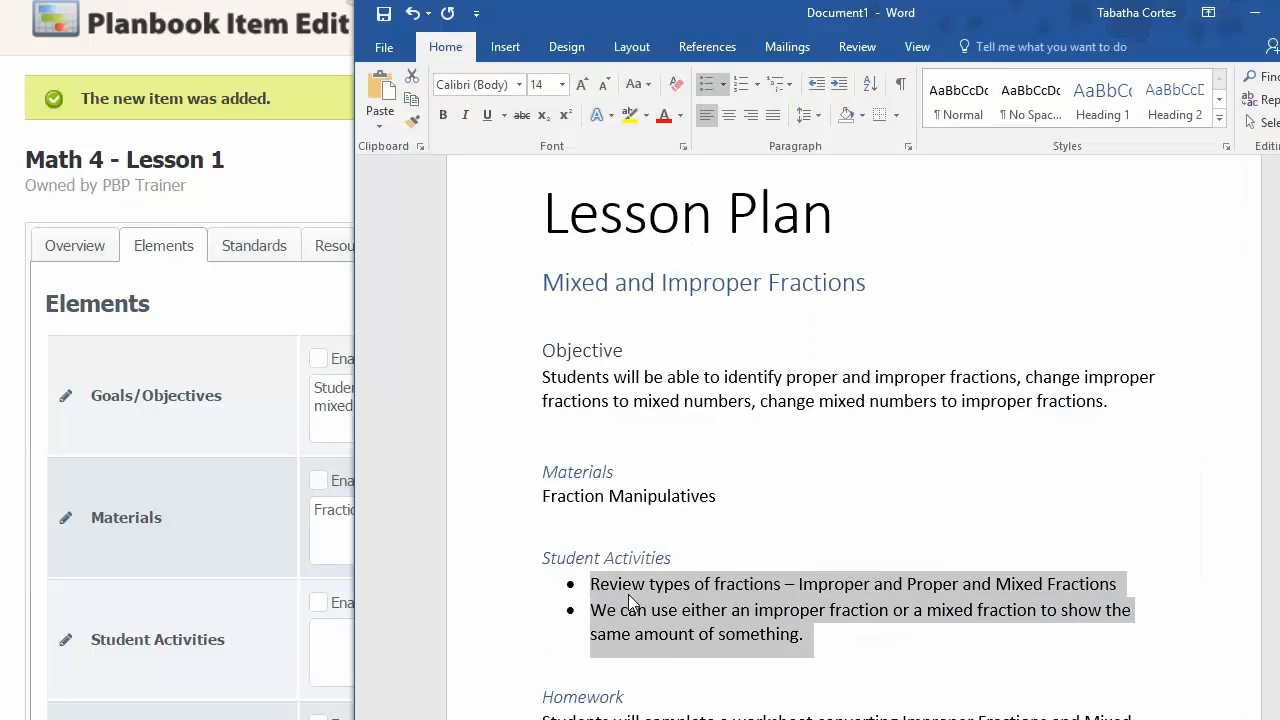
right_click(632, 605)
click(700, 257)
click(330, 641)
right_click(330, 641)
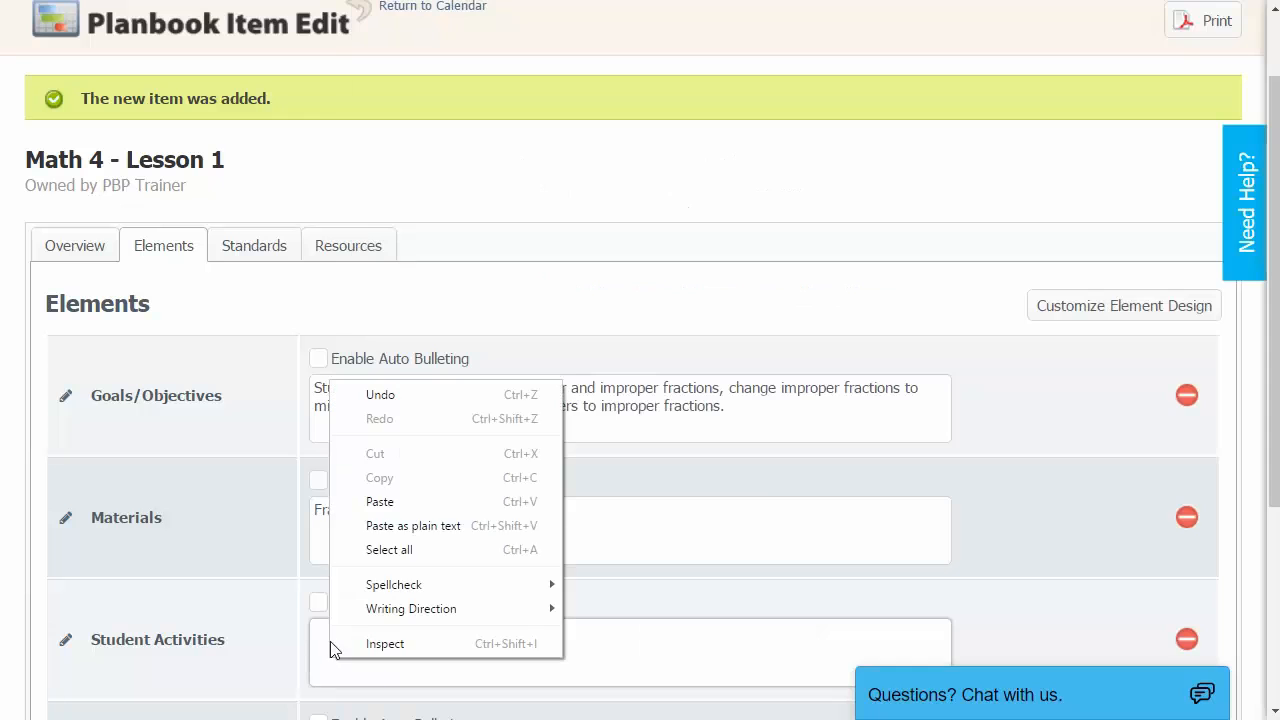
click(385, 528)
Paste the Homework sentence from Word as plain text into the Homework box so it saves.
key(alt+Tab)
scroll(1249, 543, down, 2)
drag(625, 650, 531, 635)
right_click(531, 635)
click(621, 365)
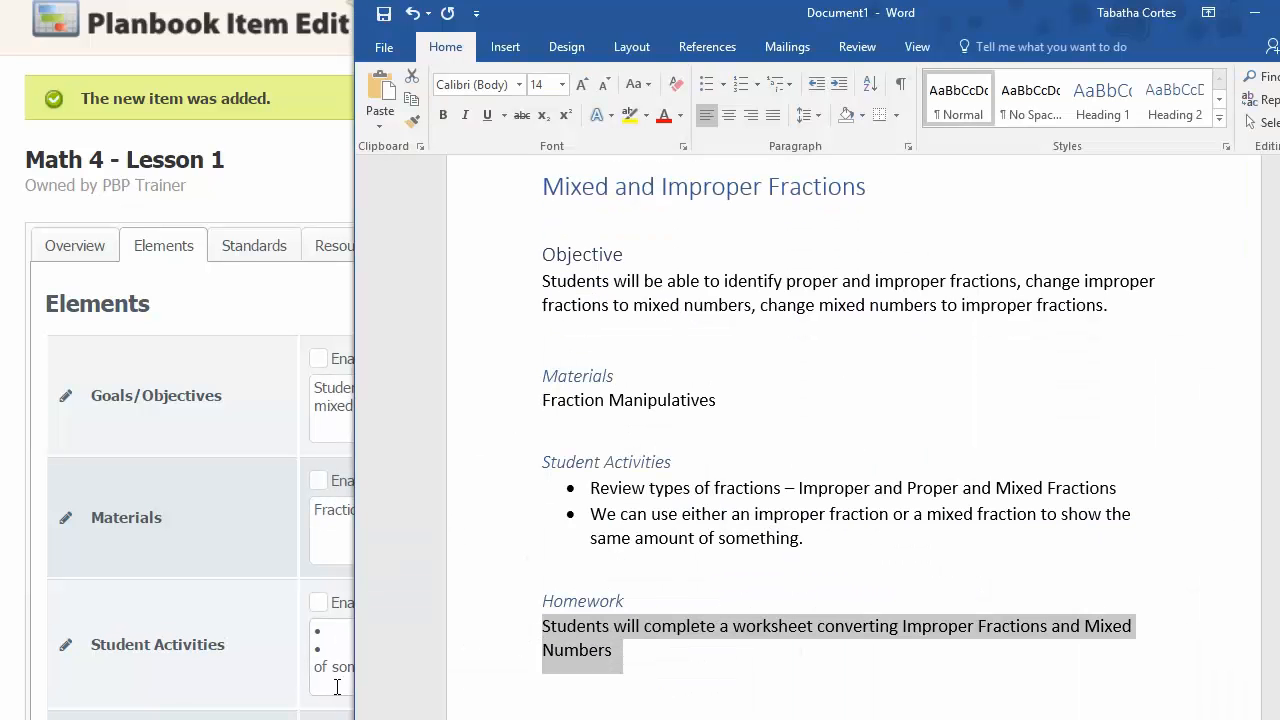
click(338, 700)
scroll(336, 681, down, 2)
click(352, 568)
right_click(352, 568)
click(436, 433)
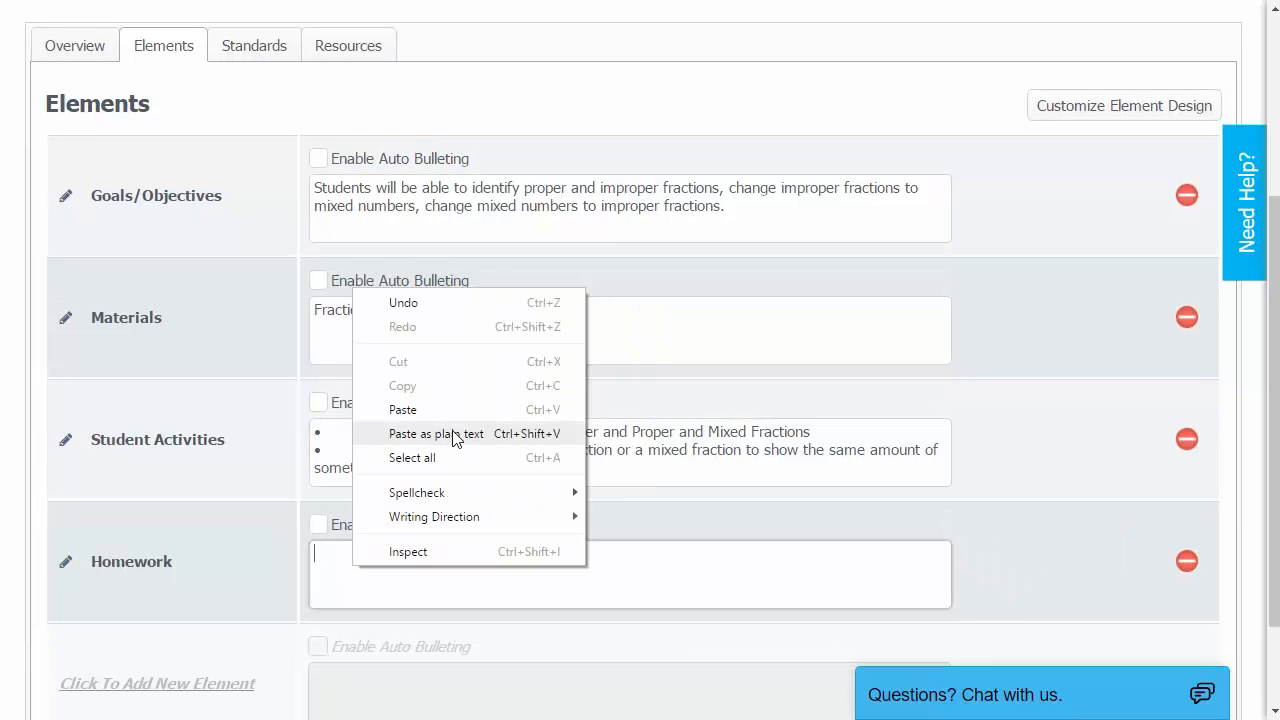
click(452, 433)
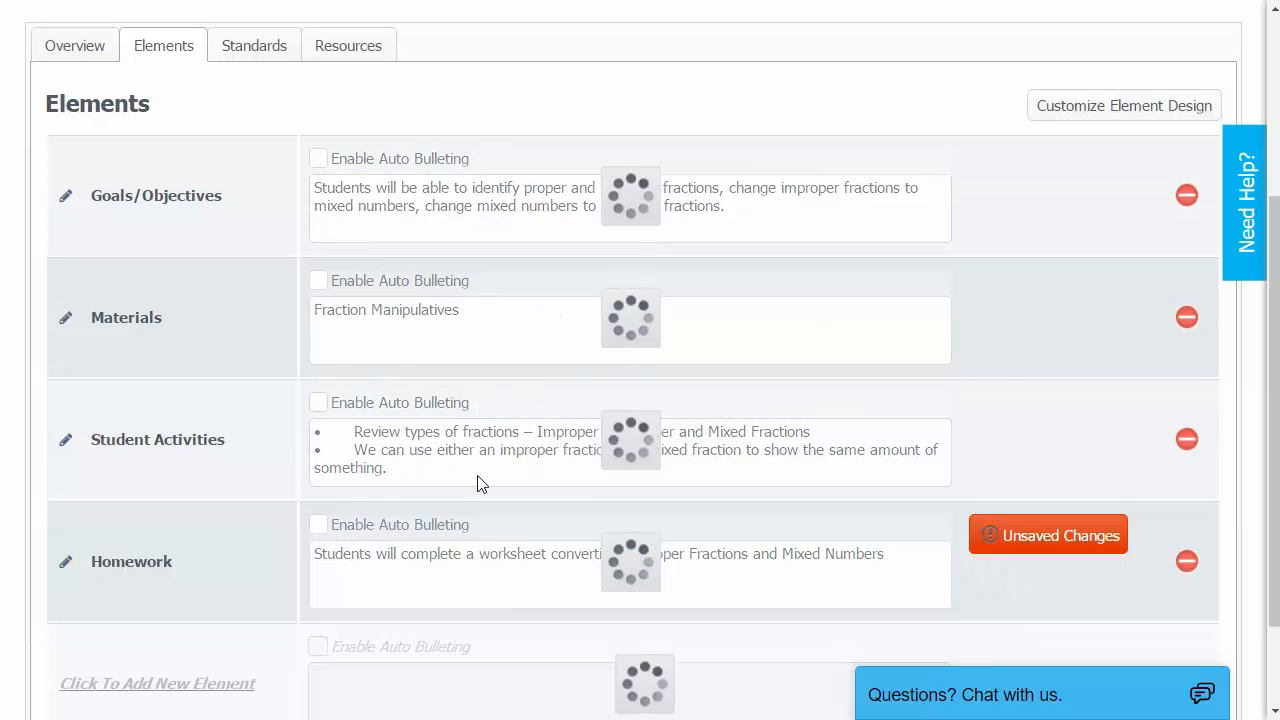
click(479, 476)
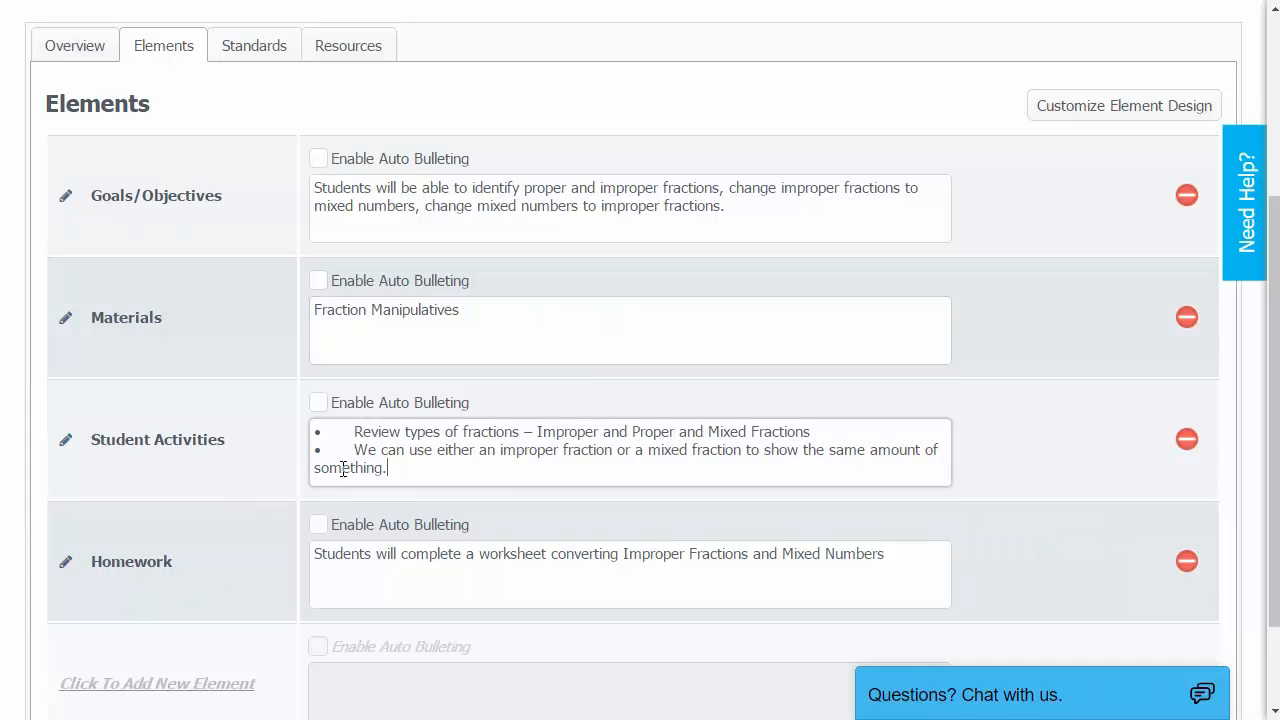
scroll(342, 468, up, 2)
scroll(345, 468, up, 1)
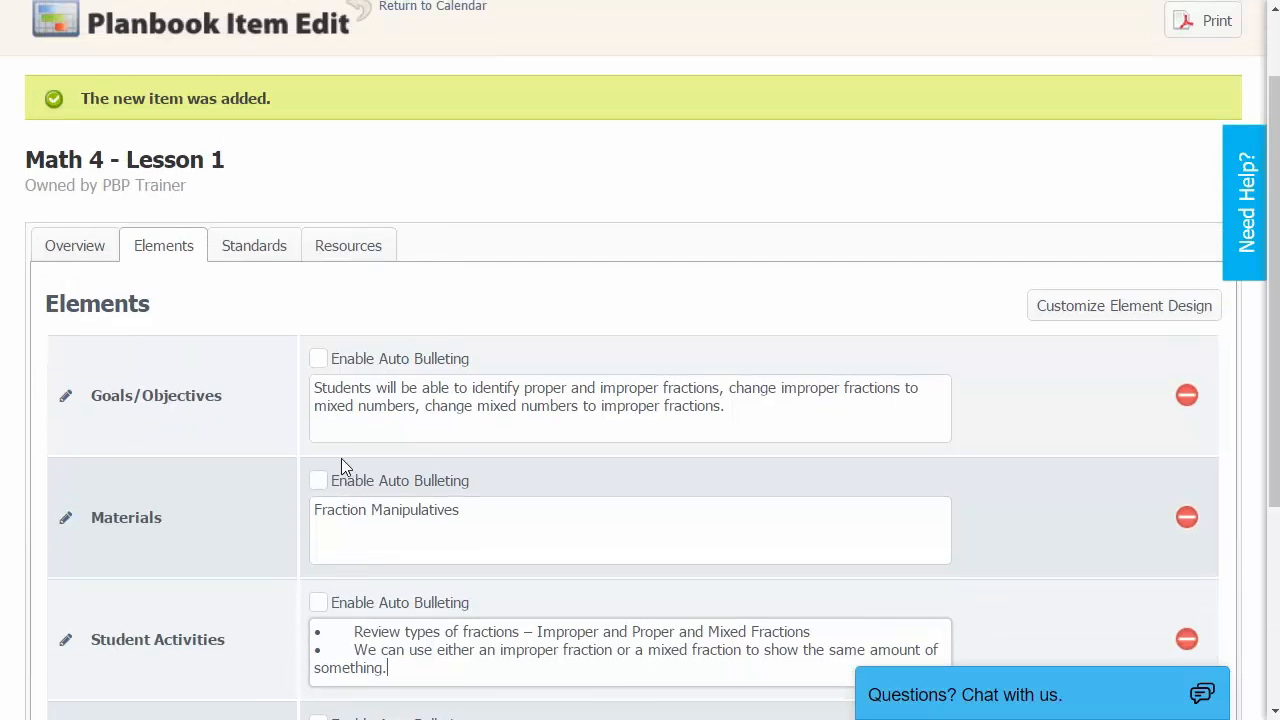
scroll(262, 310, up, 1)
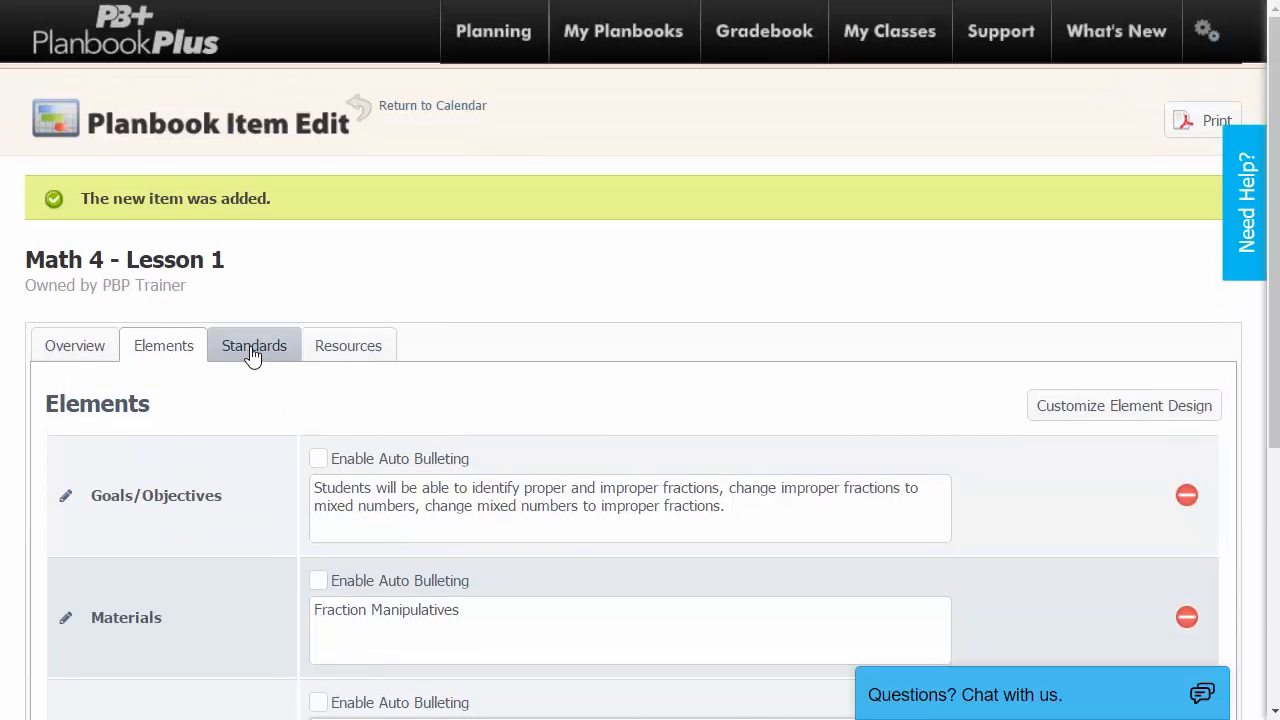
Open the Standards tab of Math 4 - Lesson 1, which has no standards yet.
click(253, 355)
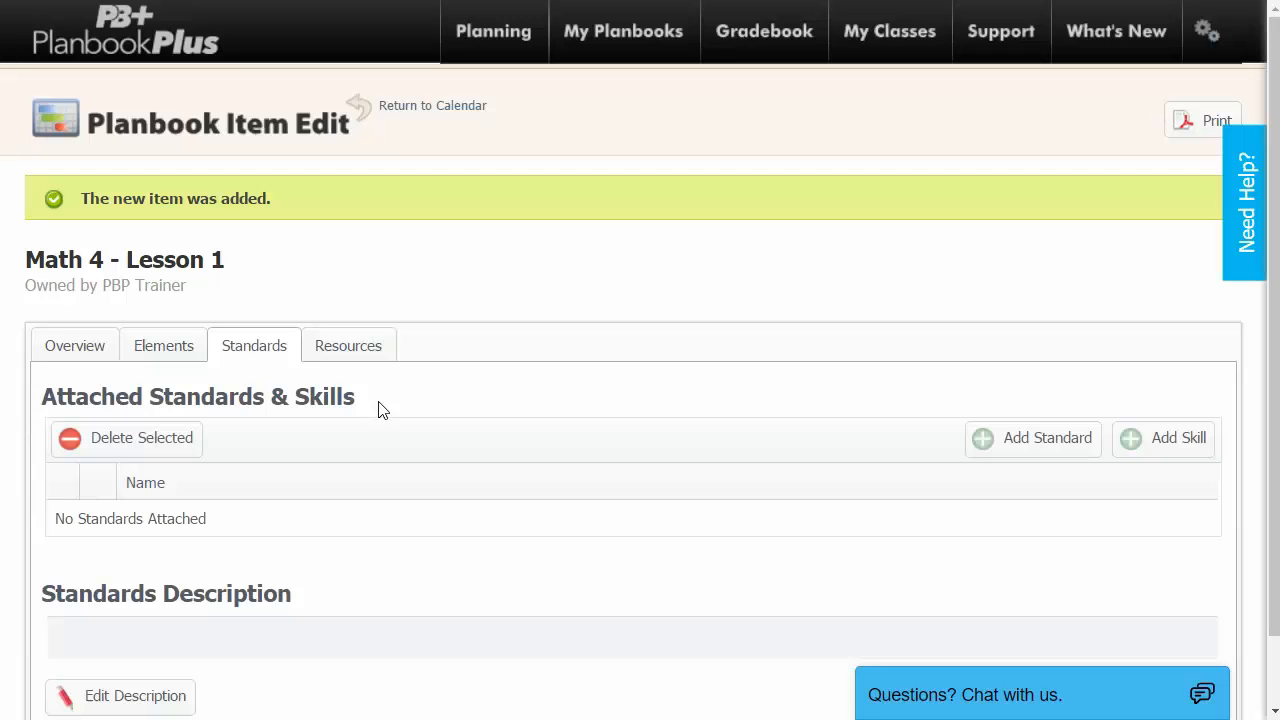
scroll(482, 433, down, 1)
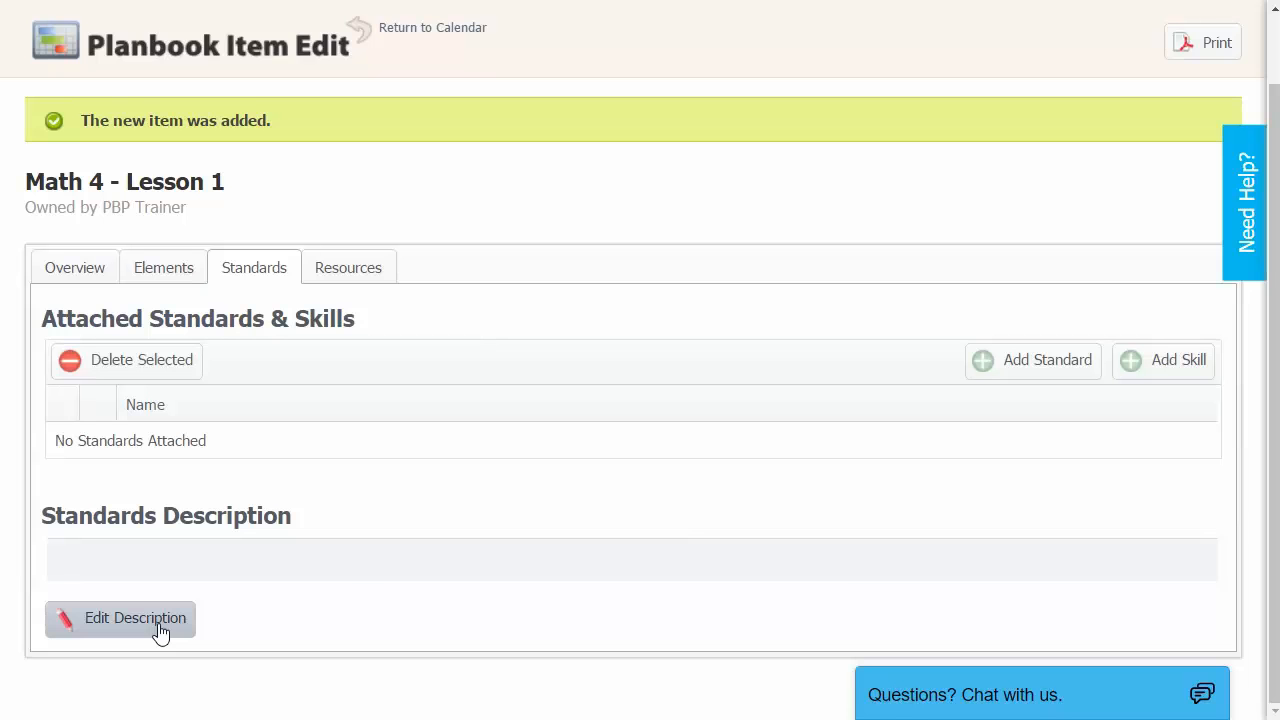
Start adding a standard, filtering to Common Core, Math, Grade 4.
click(1040, 371)
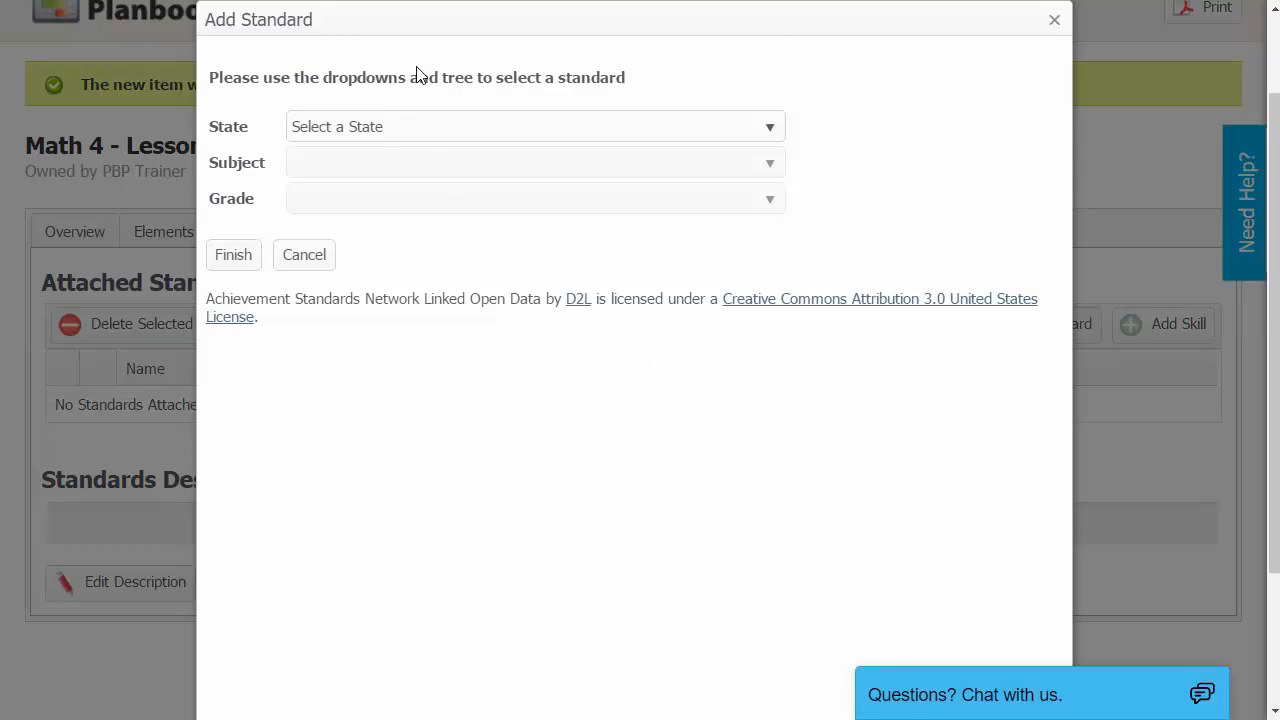
click(390, 135)
click(375, 363)
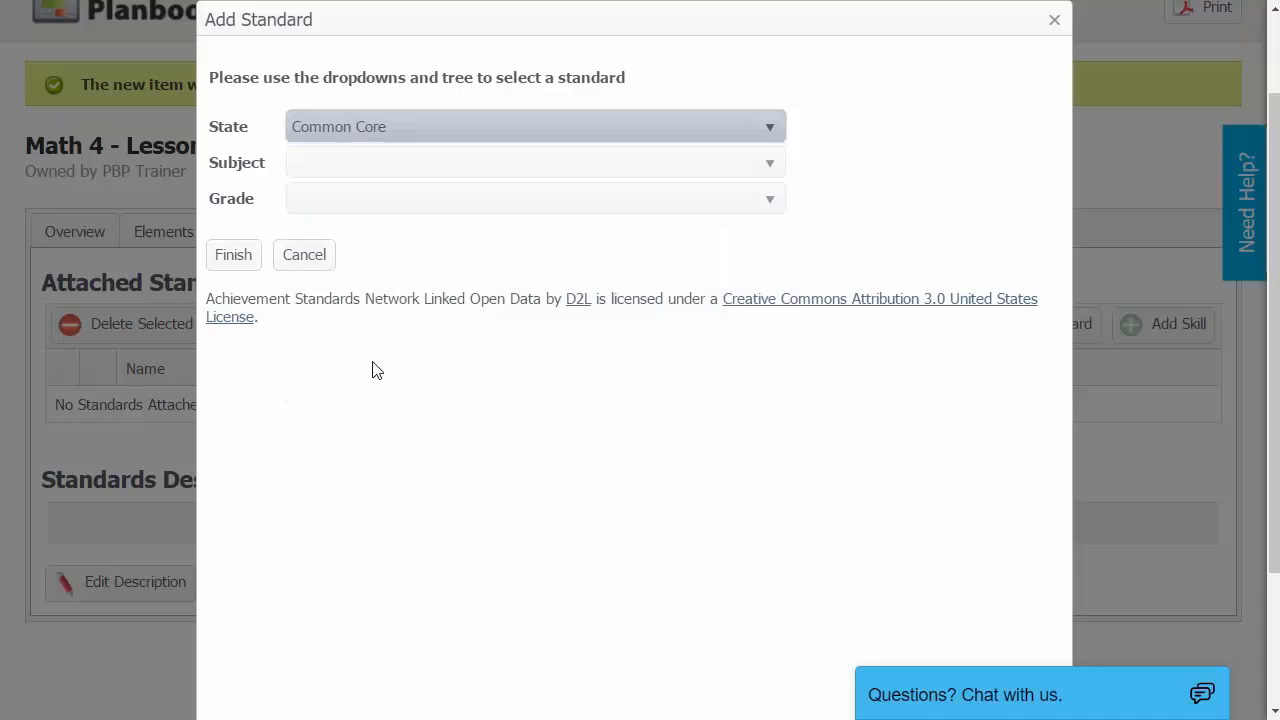
click(406, 165)
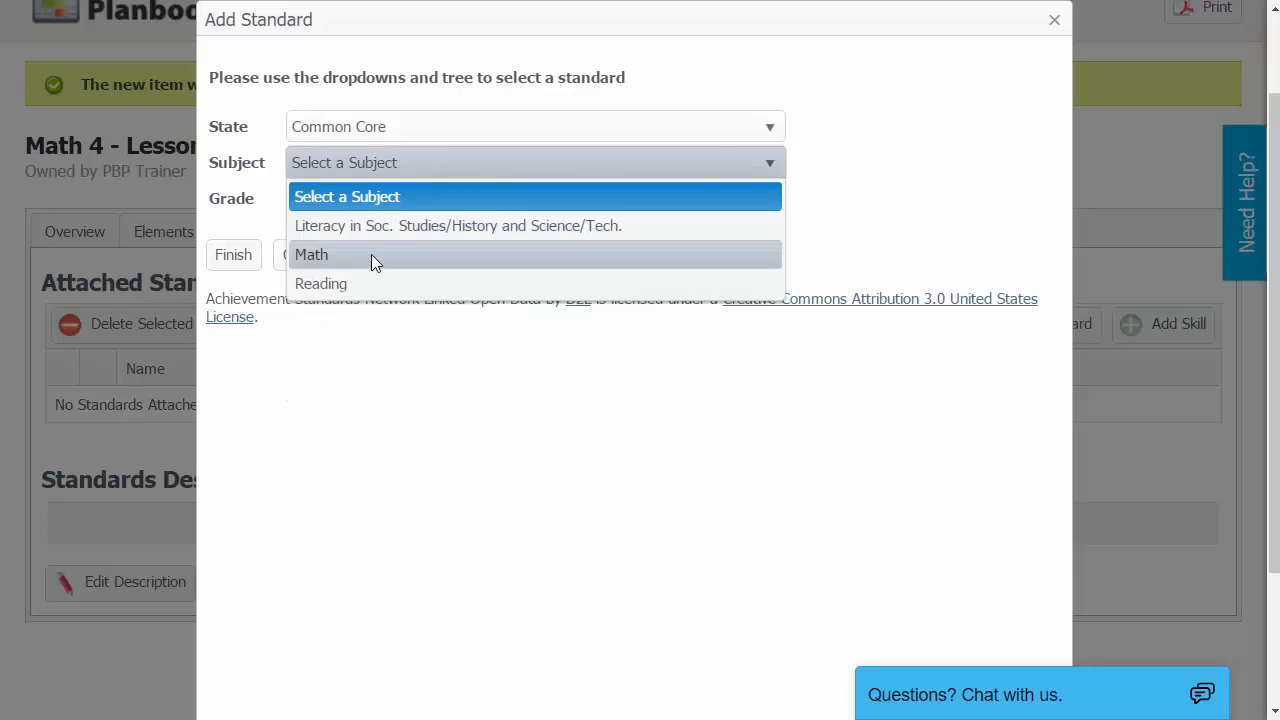
click(371, 254)
click(368, 209)
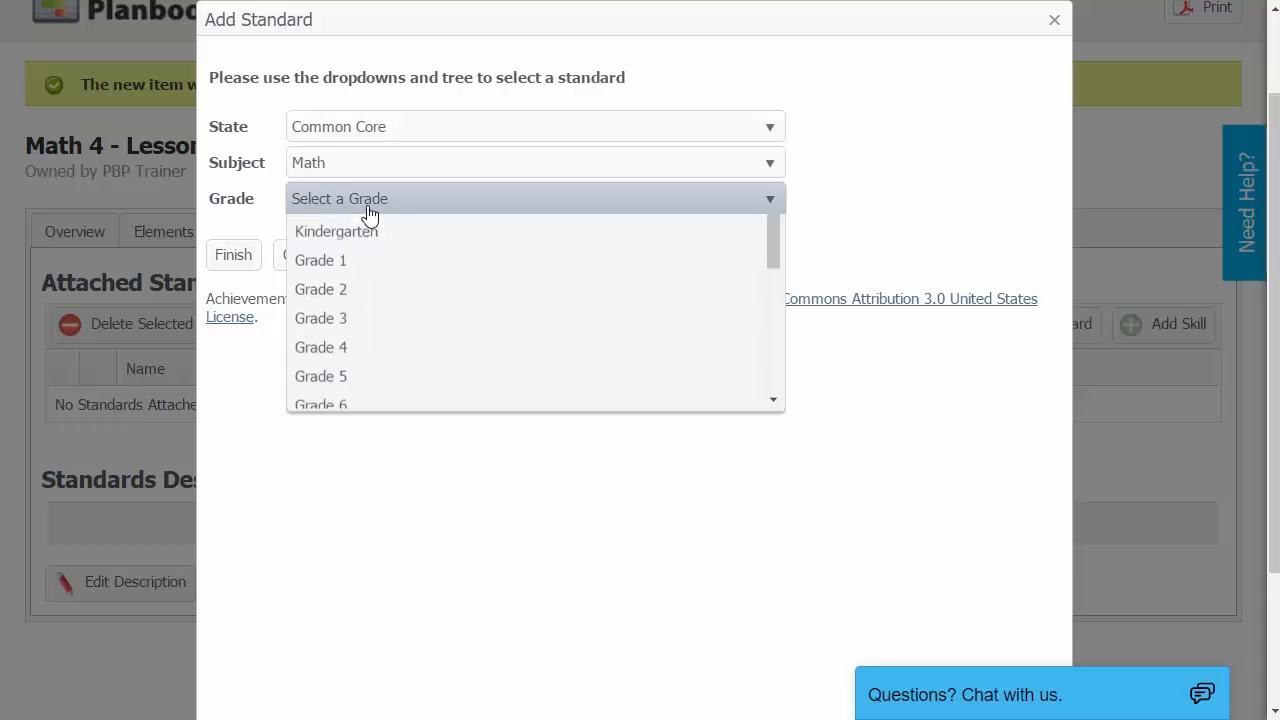
click(328, 404)
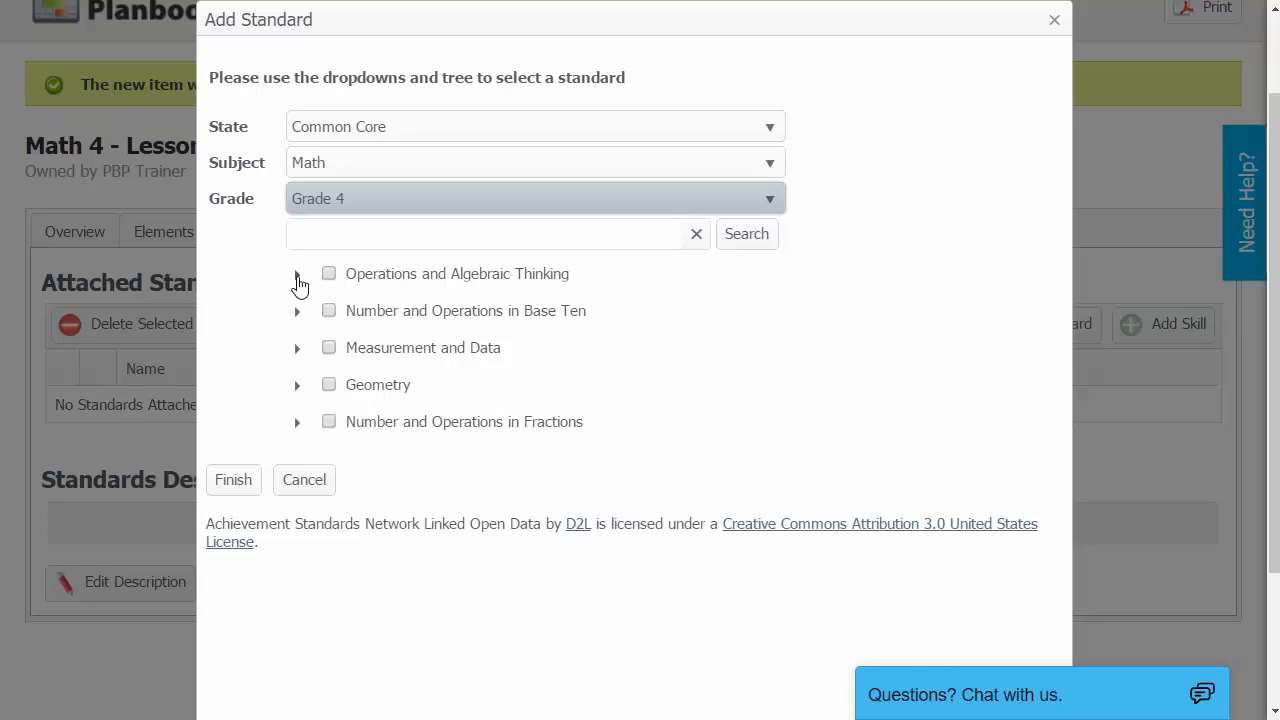
Tick 4.OA.1, 4.OA.2 and 4.OA.3 under Operations and Algebraic Thinking and attach them.
click(297, 276)
click(317, 320)
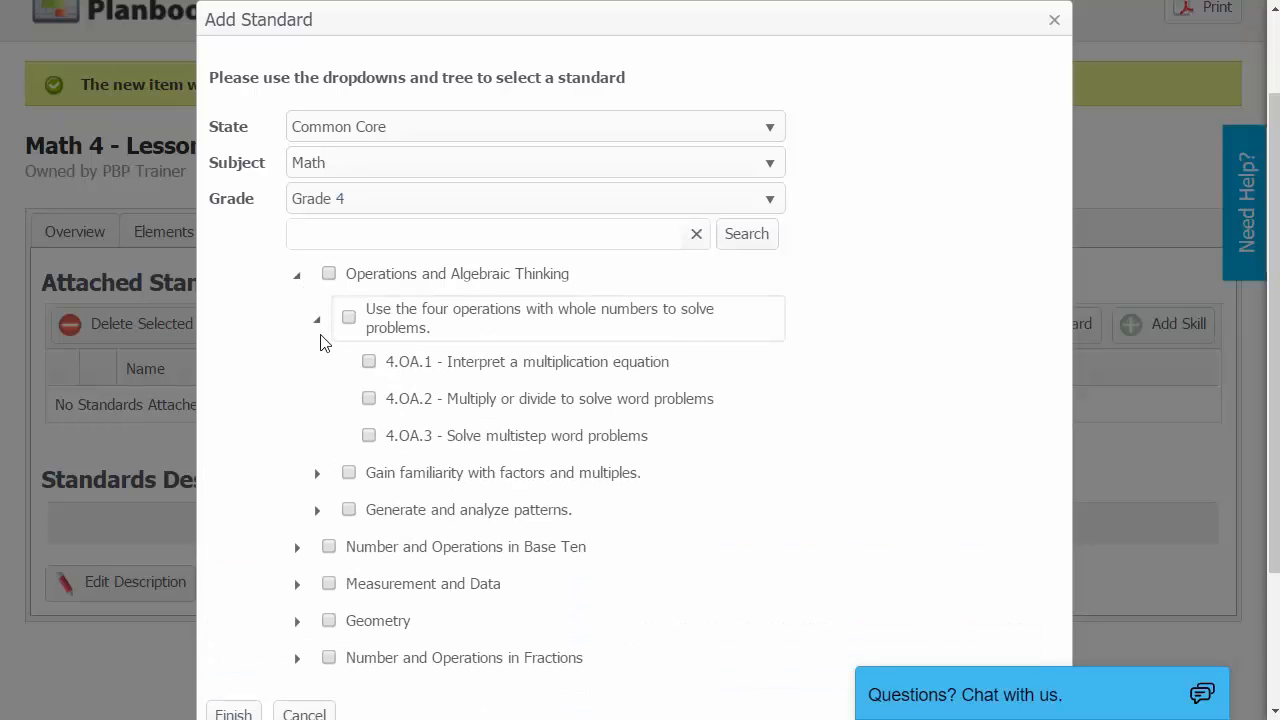
click(368, 362)
click(370, 398)
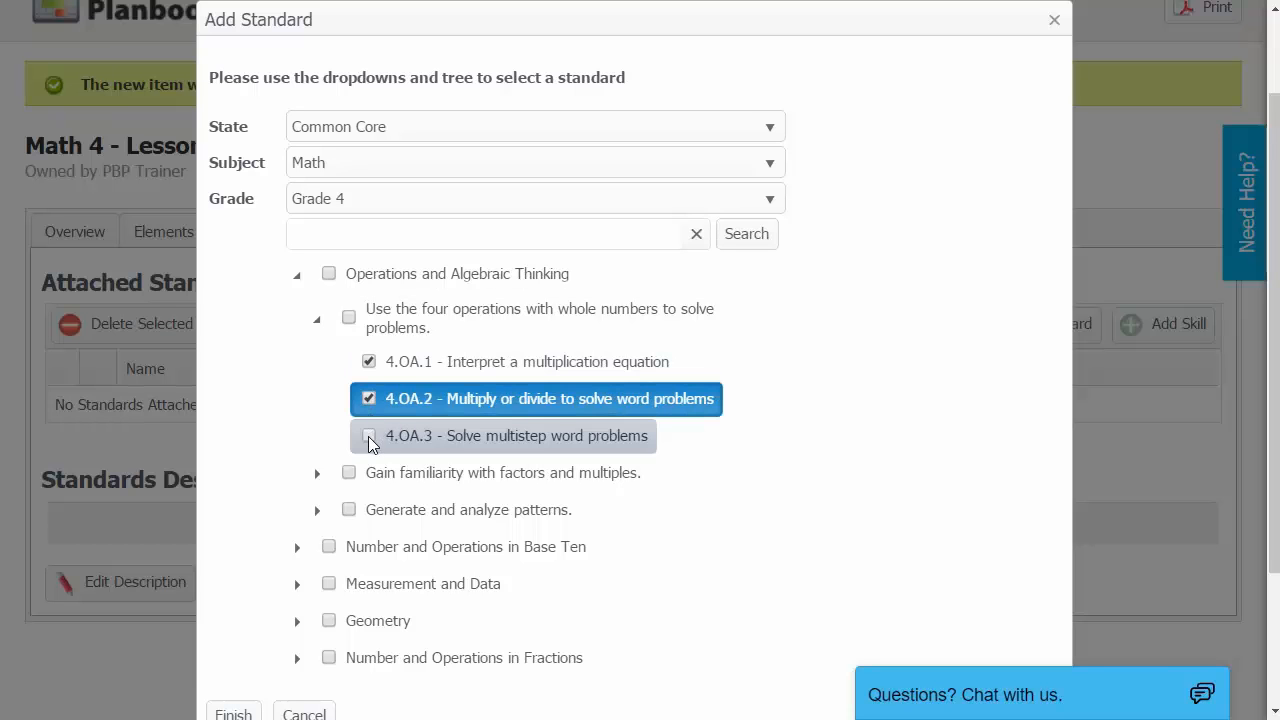
click(368, 436)
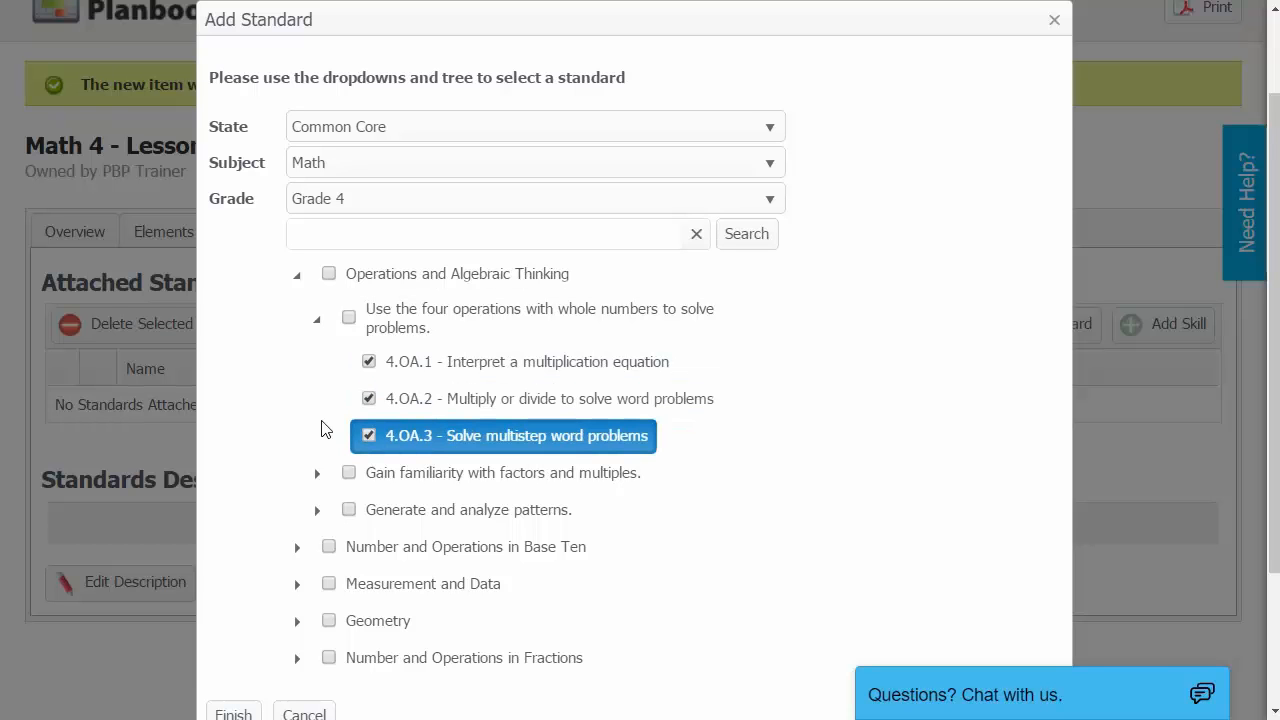
scroll(330, 428, down, 2)
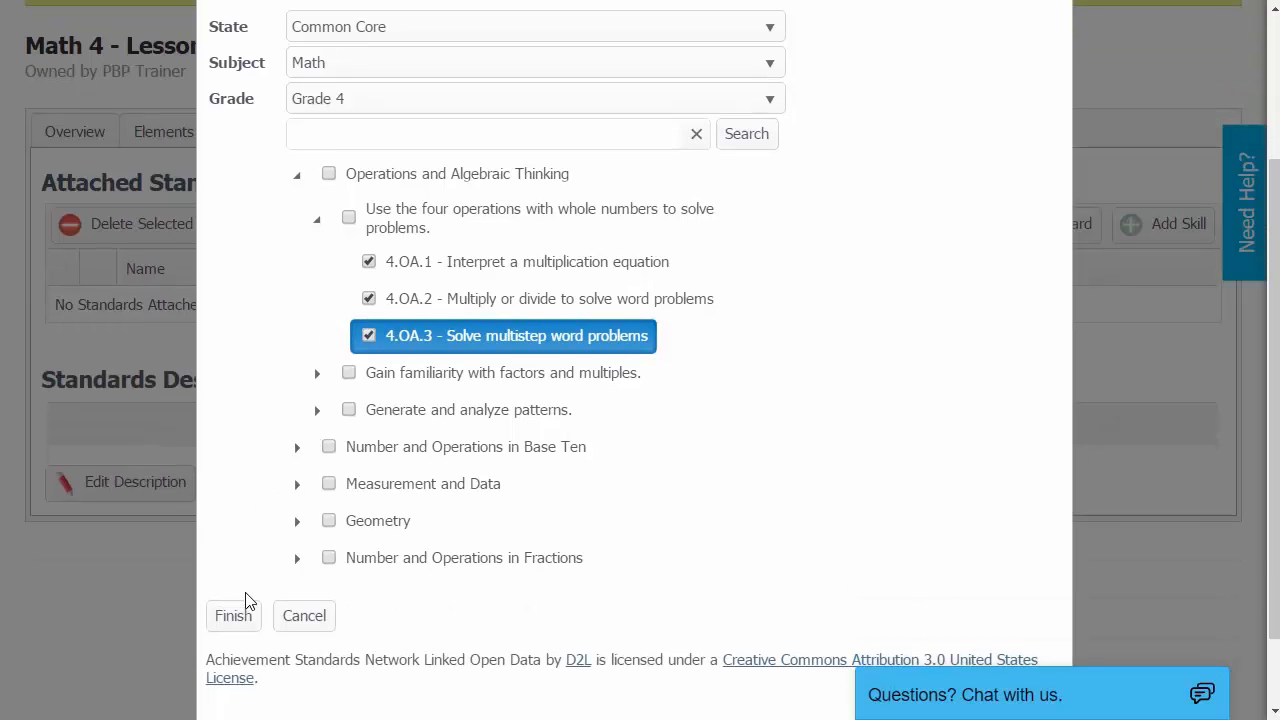
click(232, 615)
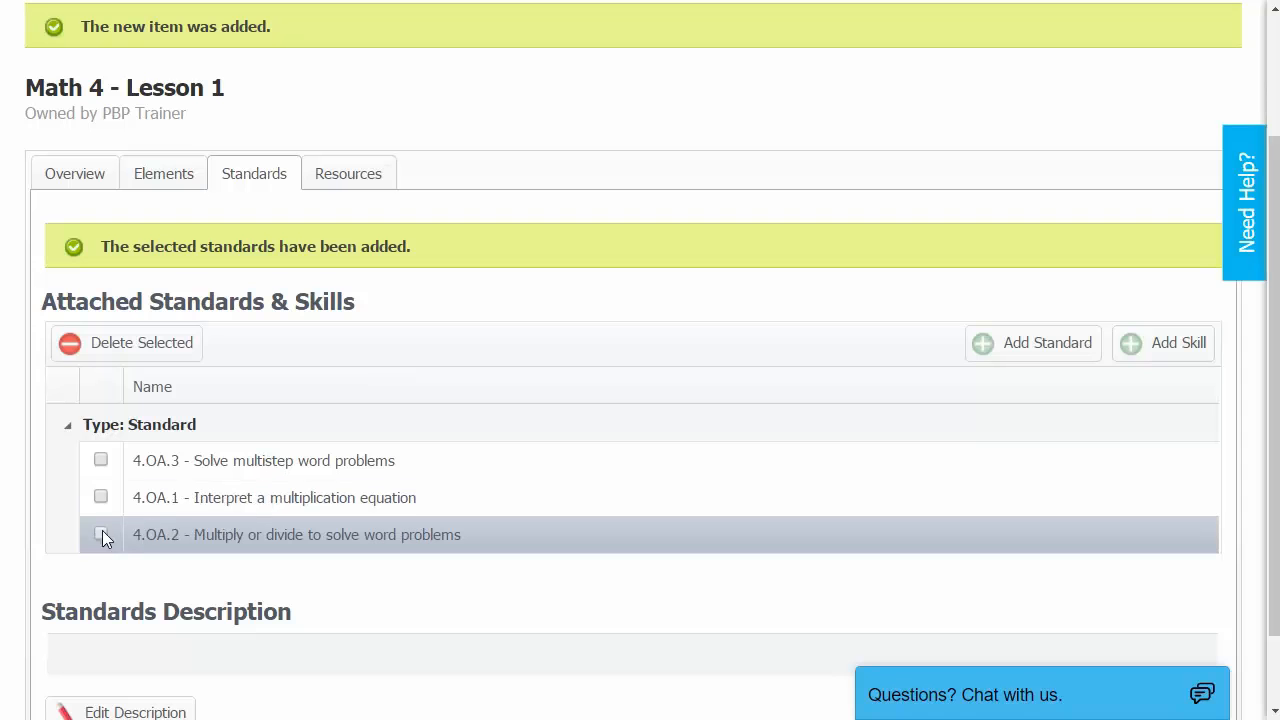
Tick standards 4.OA.2 and 4.OA.1 for Math 4 - Lesson 1, then view its Resources section.
click(101, 534)
click(101, 498)
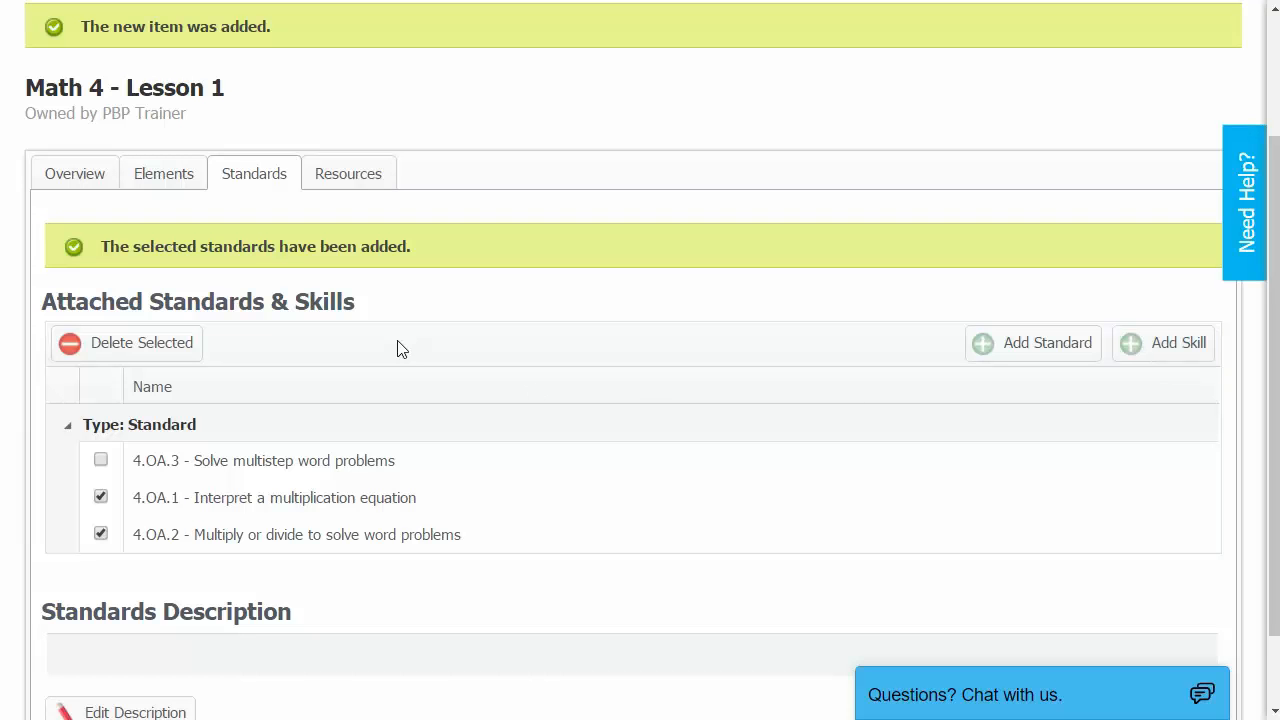
click(333, 176)
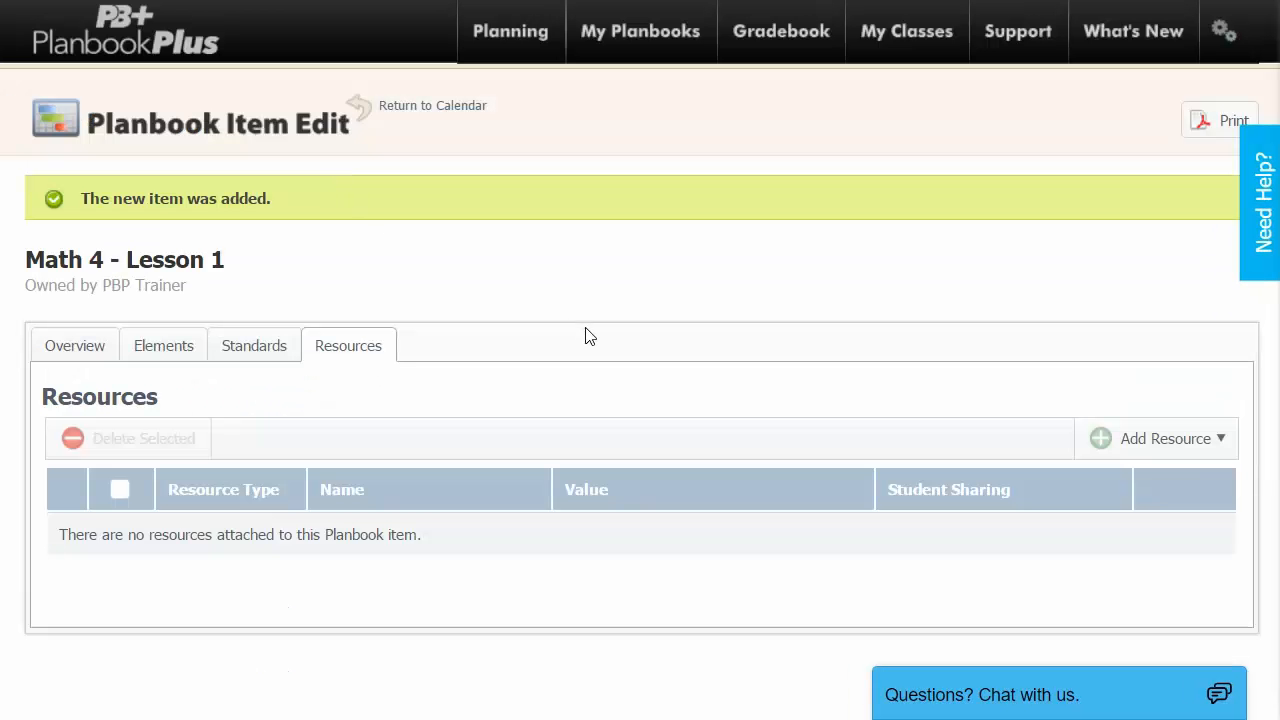
Add a new Practice/Quiz resource to the lesson from the Add Resource list.
click(1199, 445)
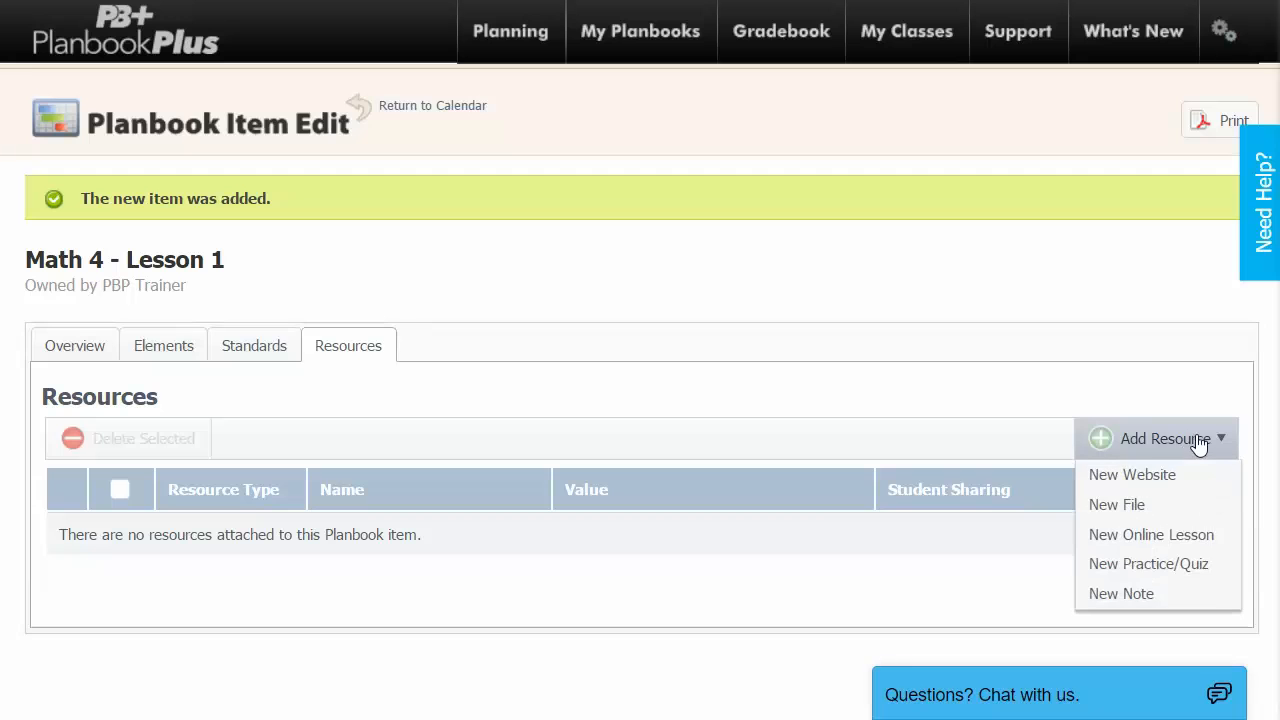
click(1196, 537)
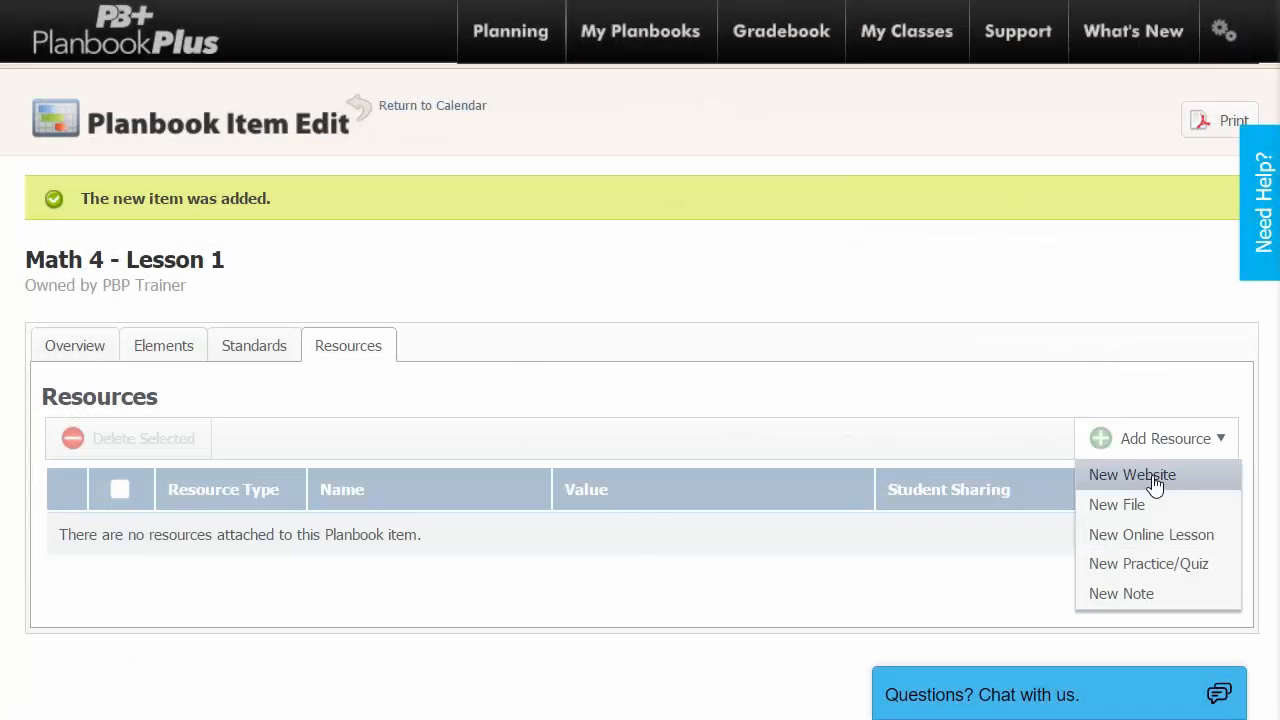
click(1186, 575)
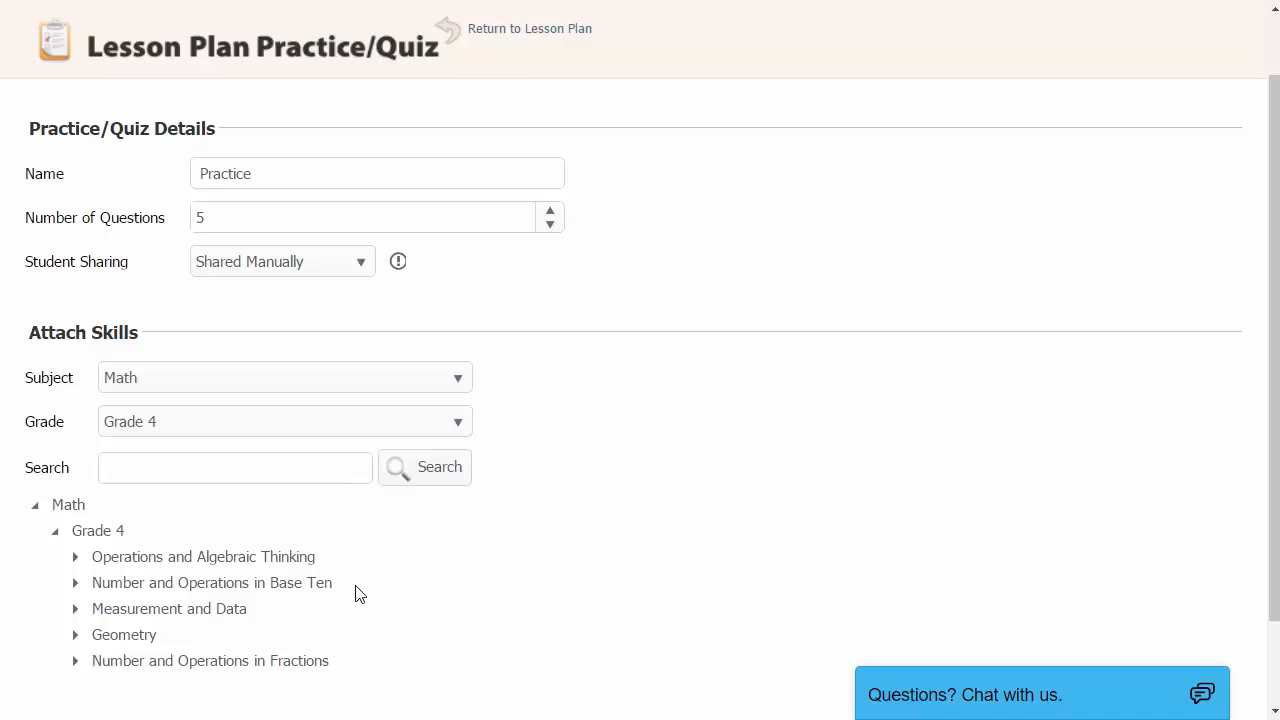
Attach skills 'Interpret a multiplication equation' and 'Multiply or divide to solve word problems', then Add & Review.
scroll(360, 594, down, 2)
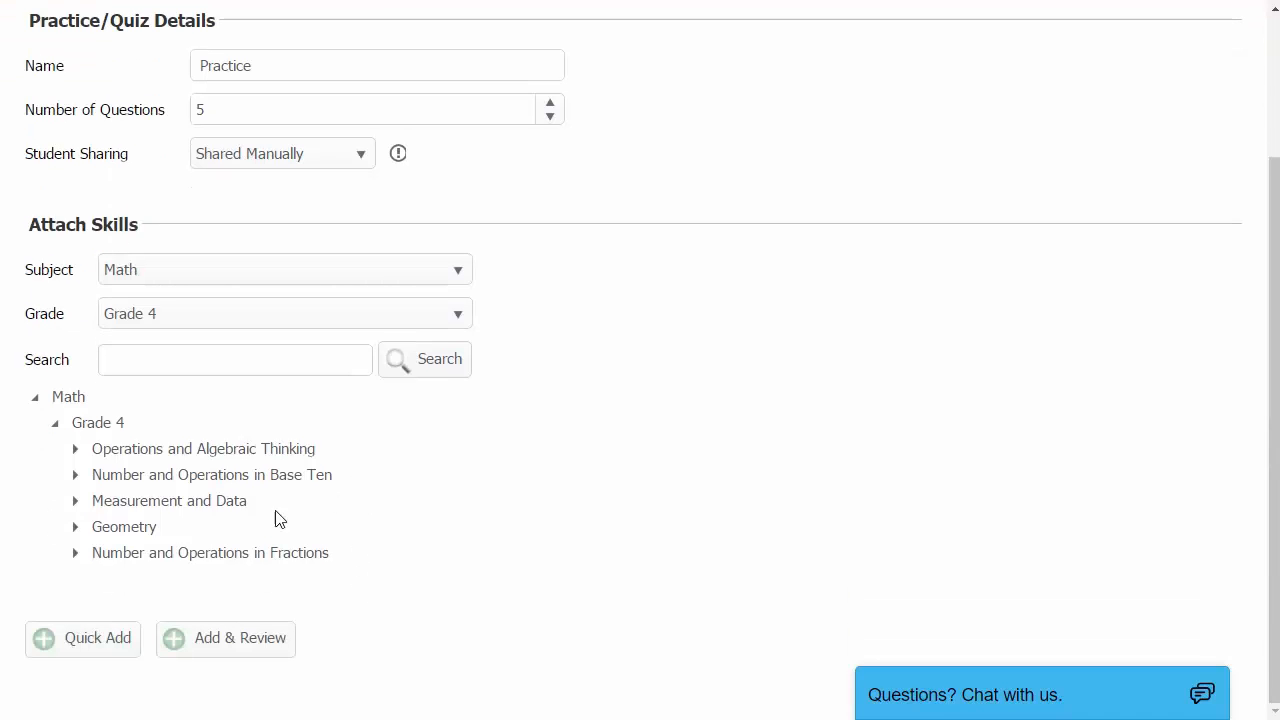
click(75, 452)
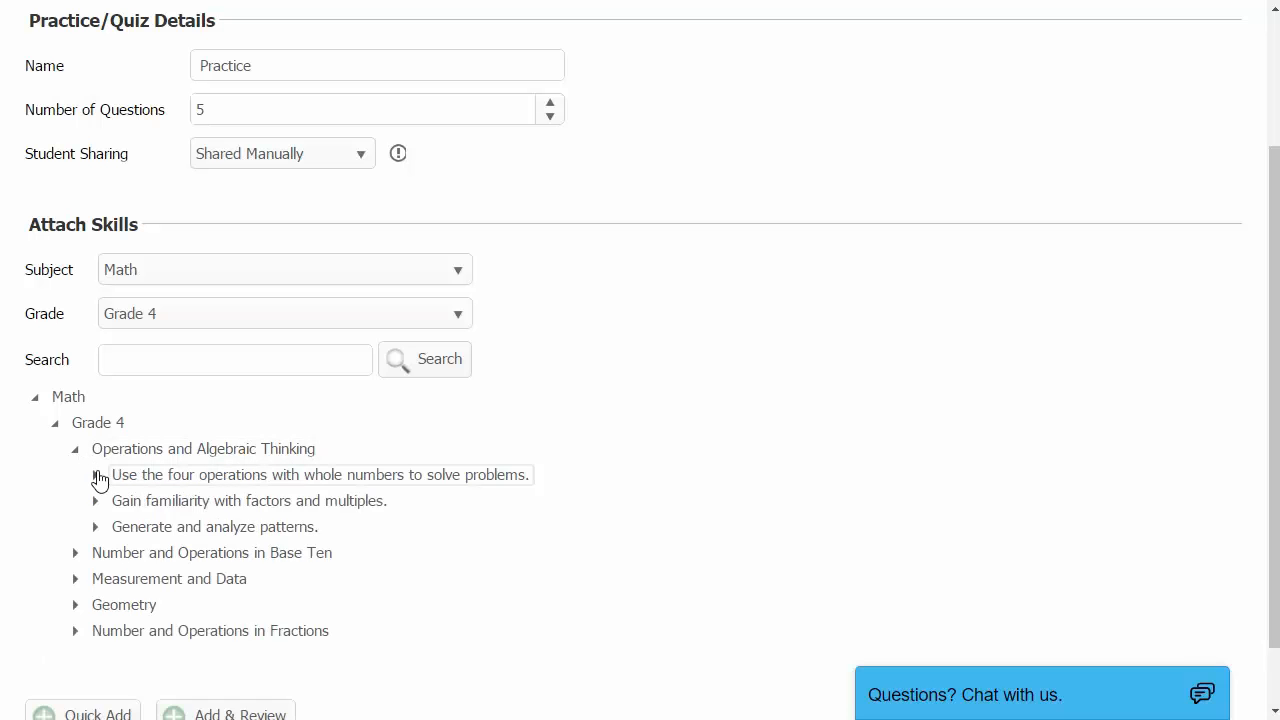
click(96, 478)
click(144, 503)
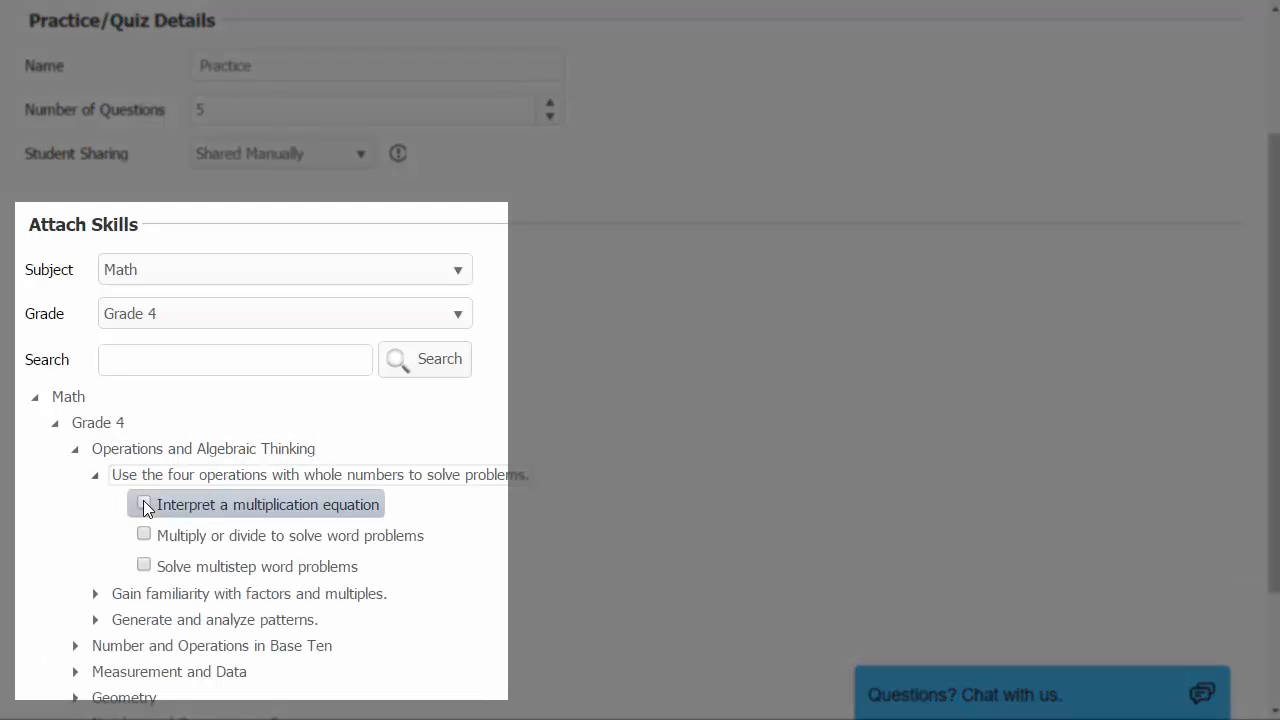
click(144, 535)
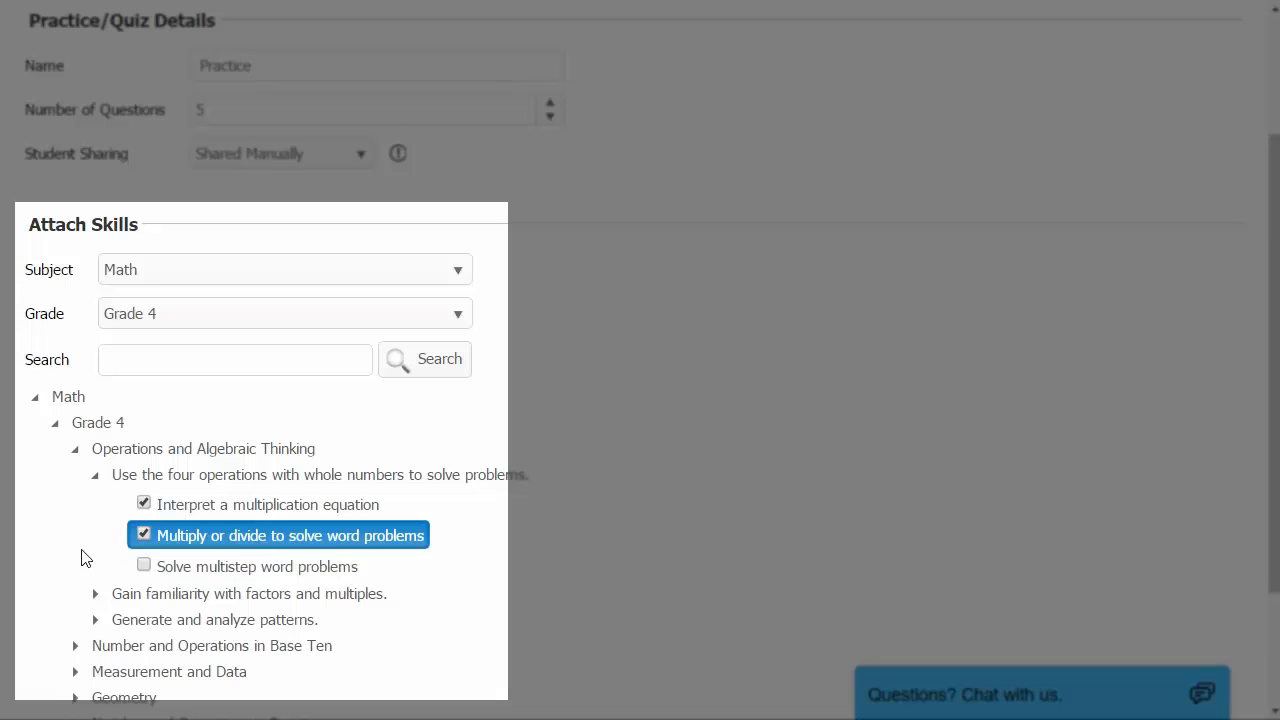
scroll(80, 555, down, 2)
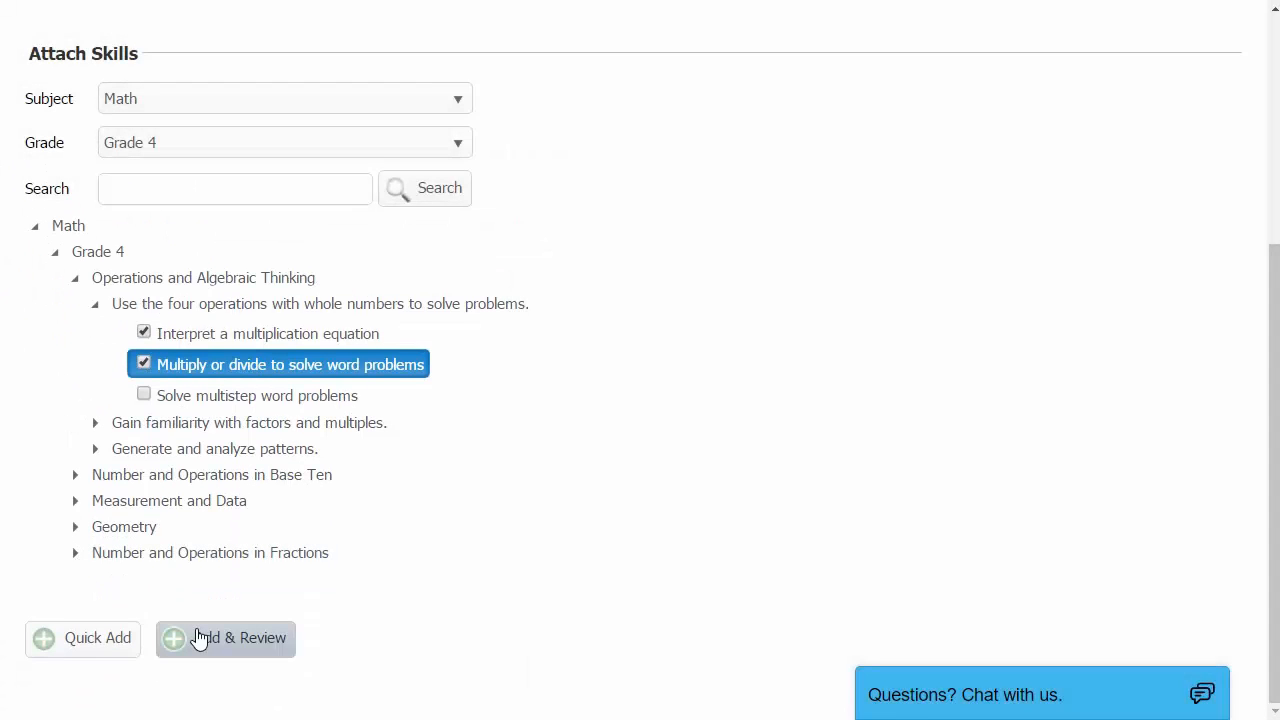
click(199, 638)
scroll(360, 560, up, 4)
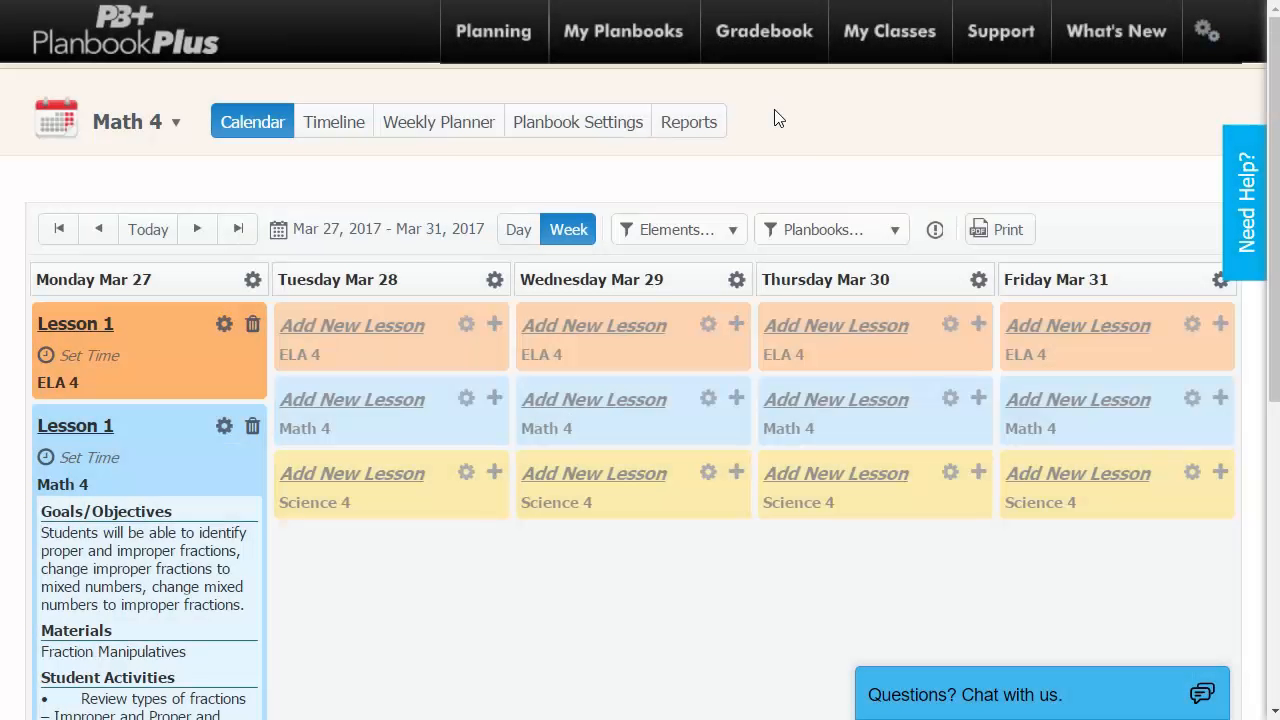
Scroll through Monday's Lesson 1 details on the Mar 27–31, 2017 Math 4 calendar.
scroll(205, 475, down, 2)
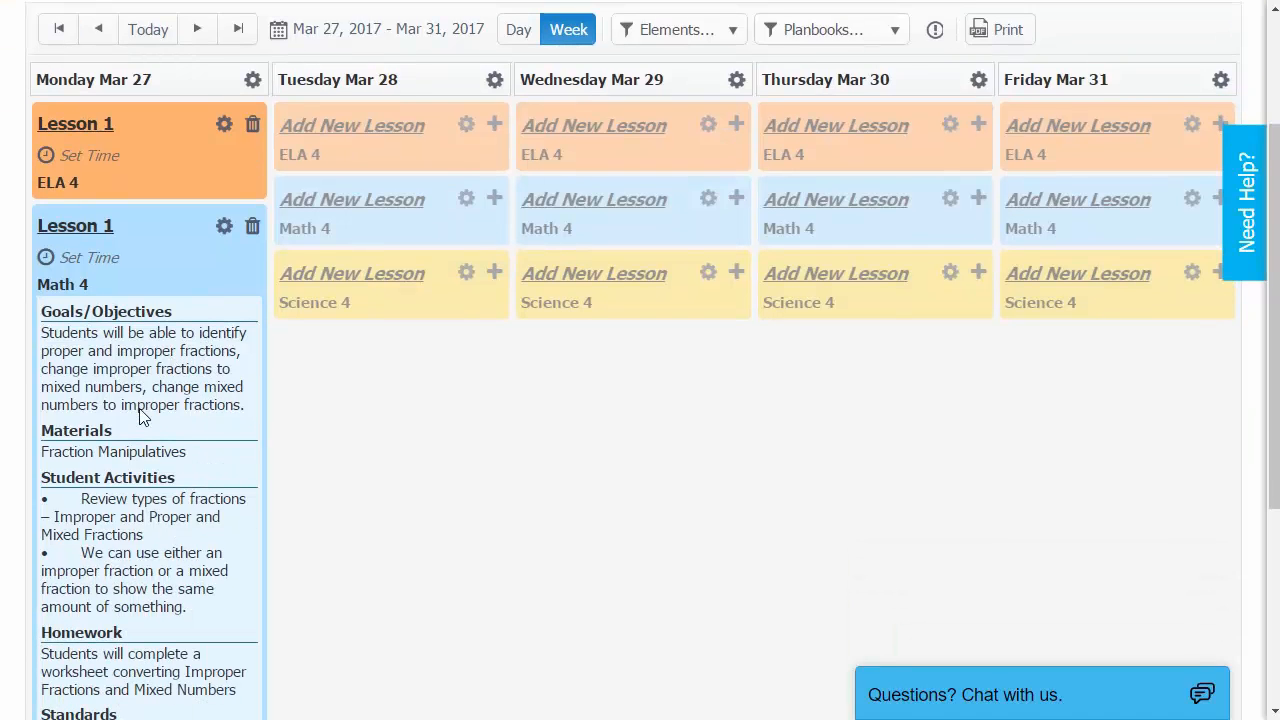
scroll(141, 416, up, 2)
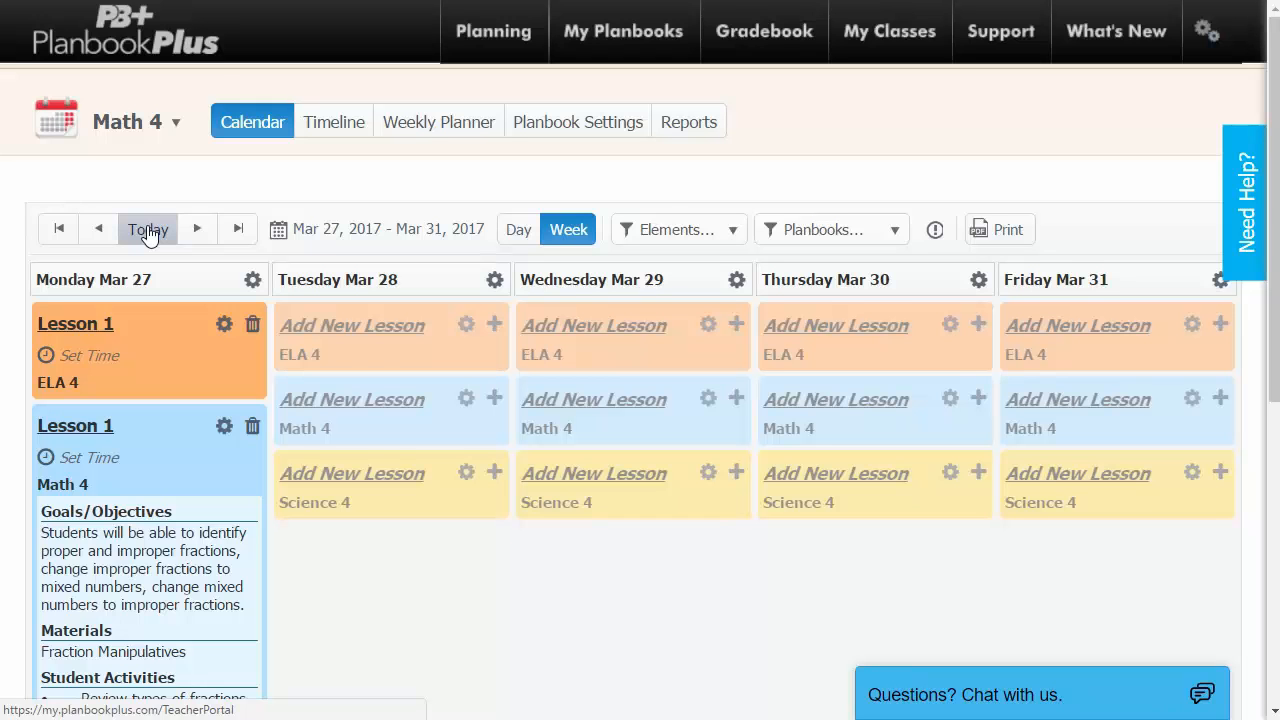
click(399, 238)
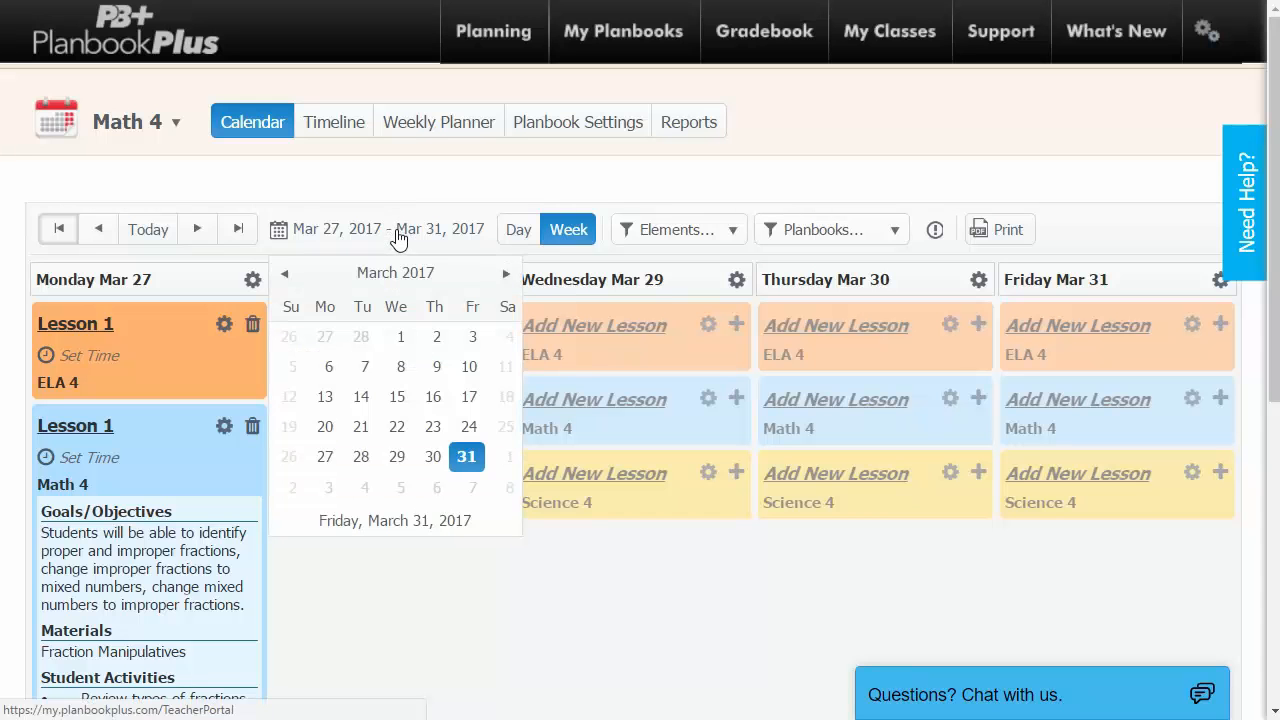
click(288, 275)
click(288, 275)
click(288, 275)
click(288, 275)
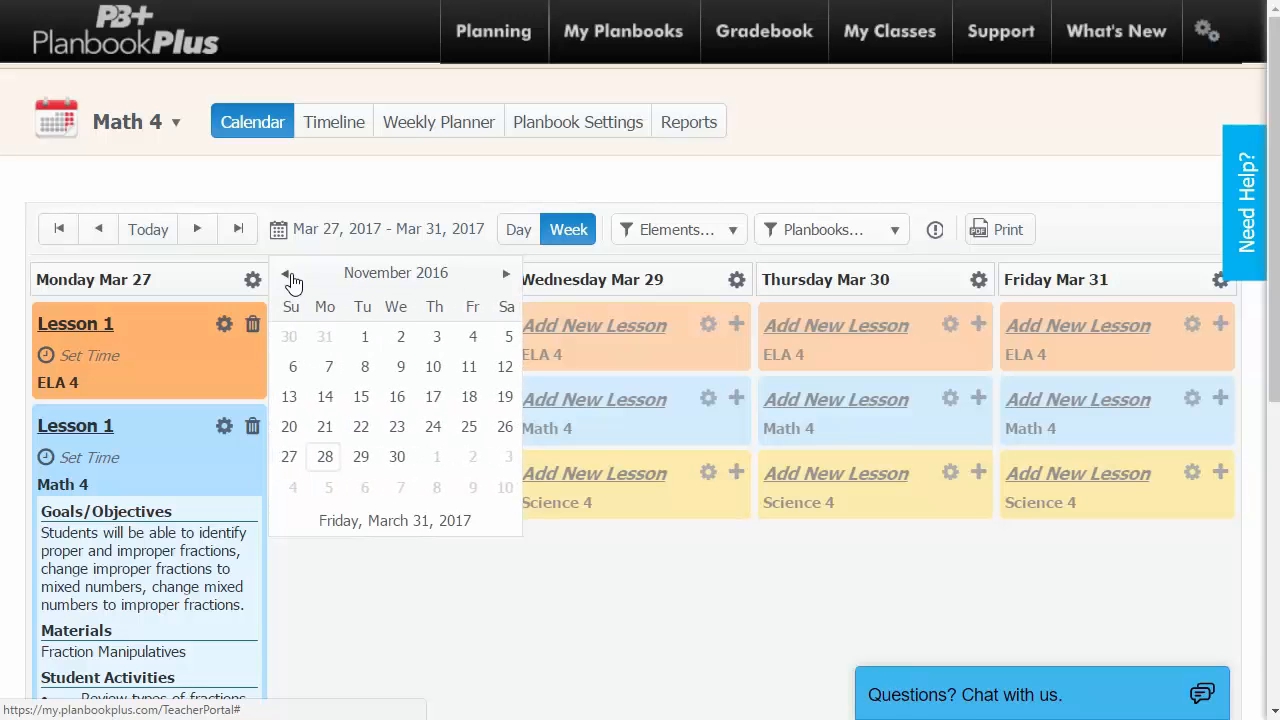
click(343, 190)
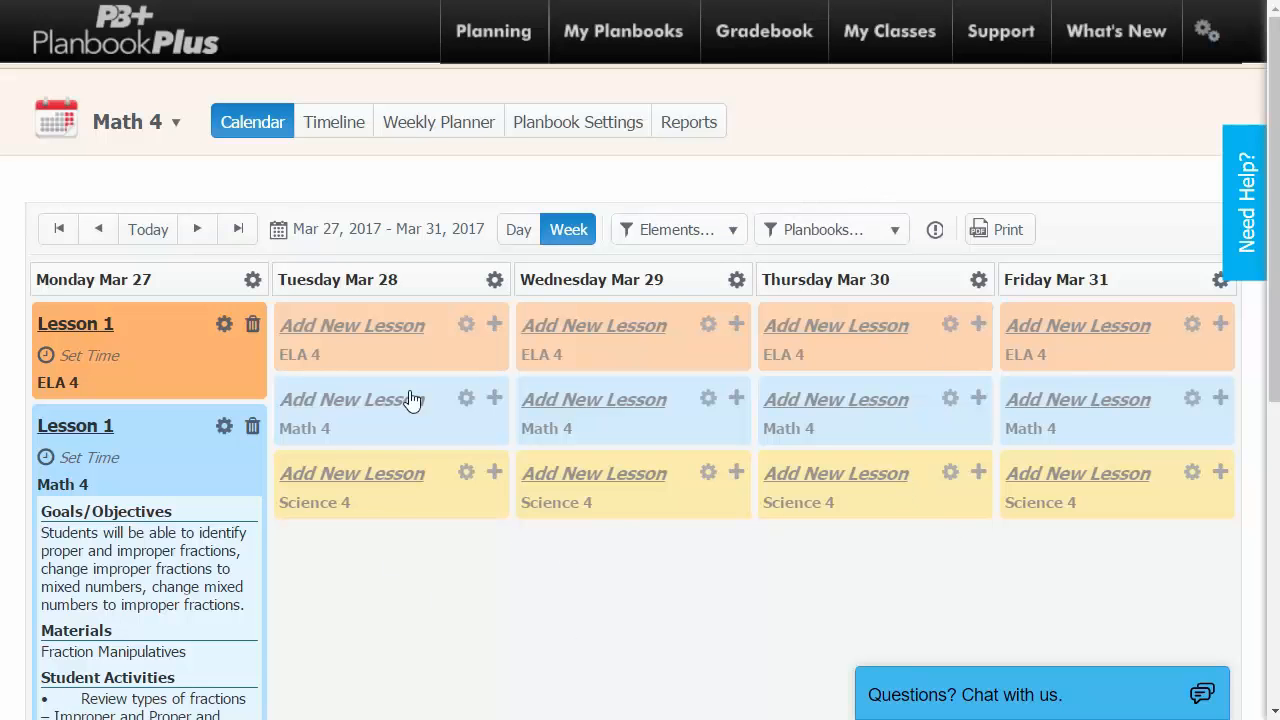
Hide the Science 4 planbook from the calendar.
click(890, 240)
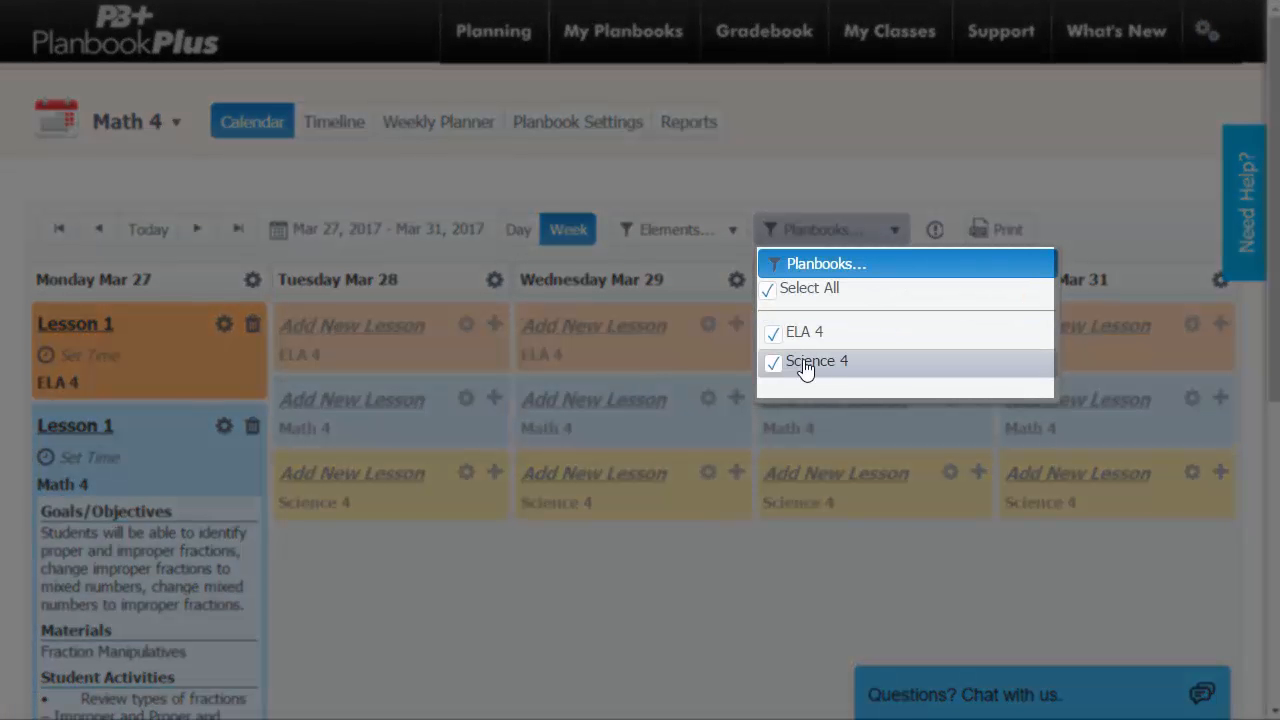
click(773, 364)
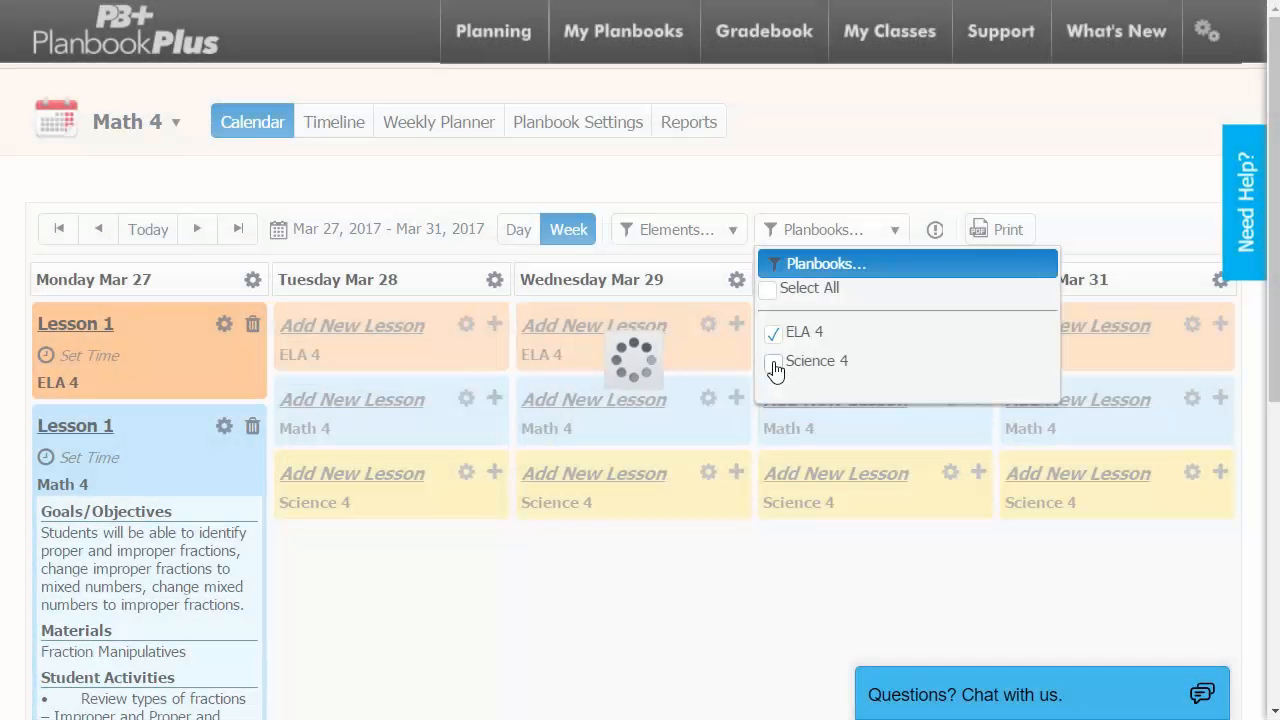
click(835, 192)
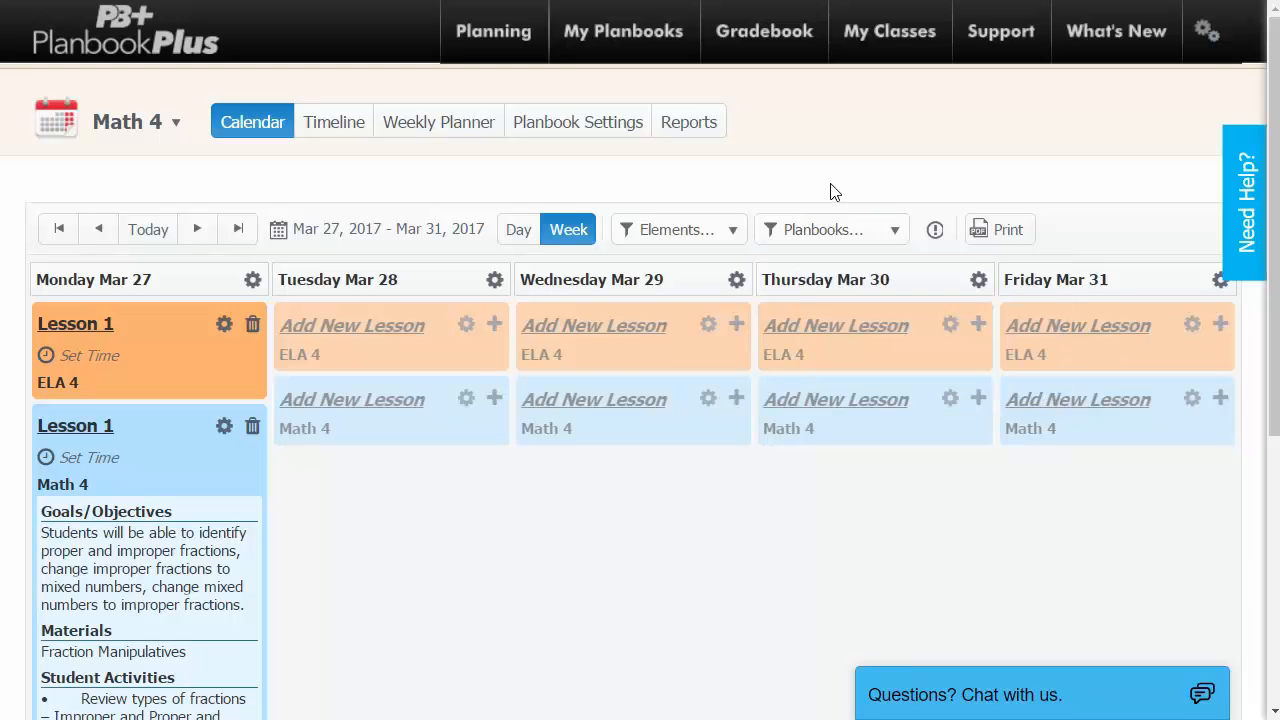
Toggle Homework, Materials and Goals/Objectives off and back on in the Elements filter.
click(732, 234)
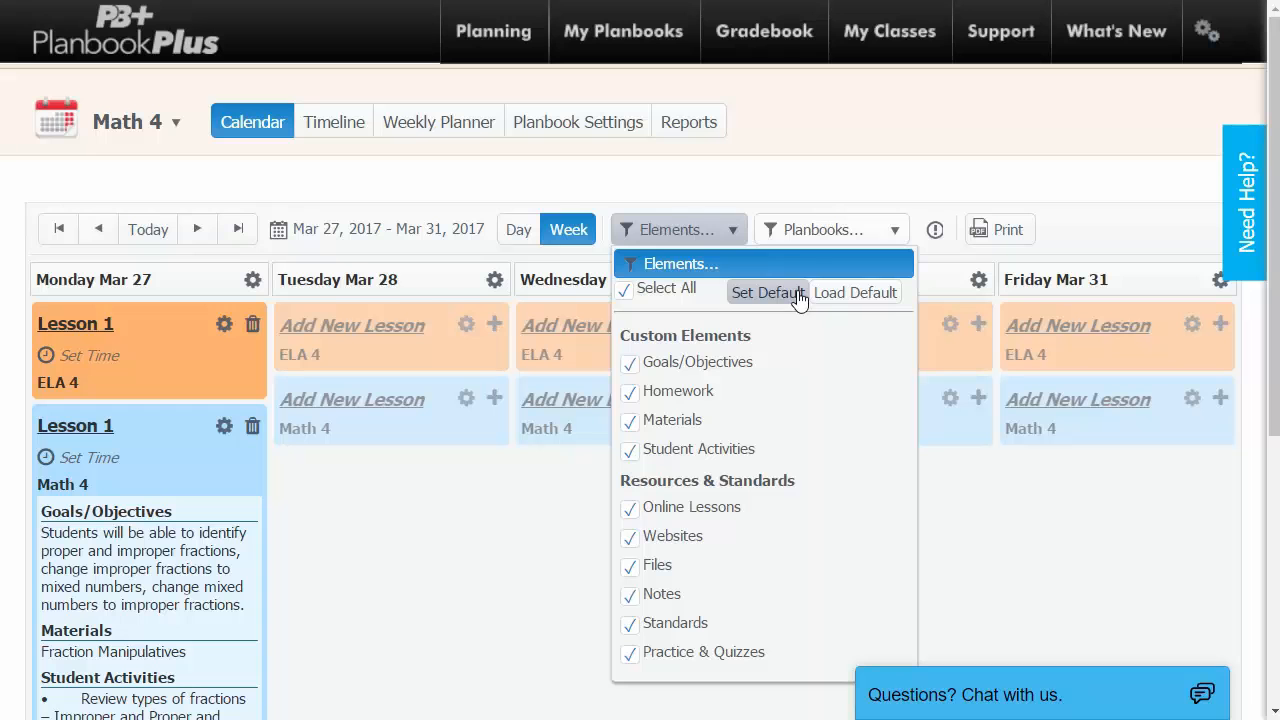
click(704, 393)
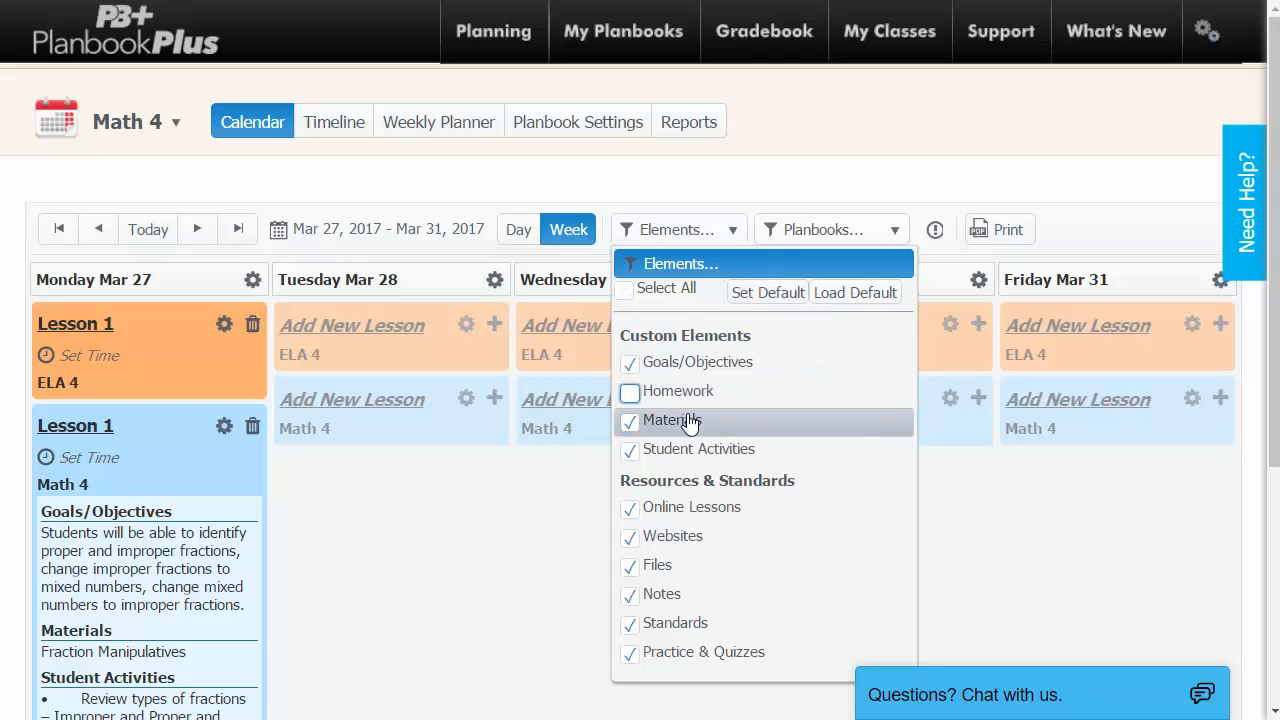
click(689, 424)
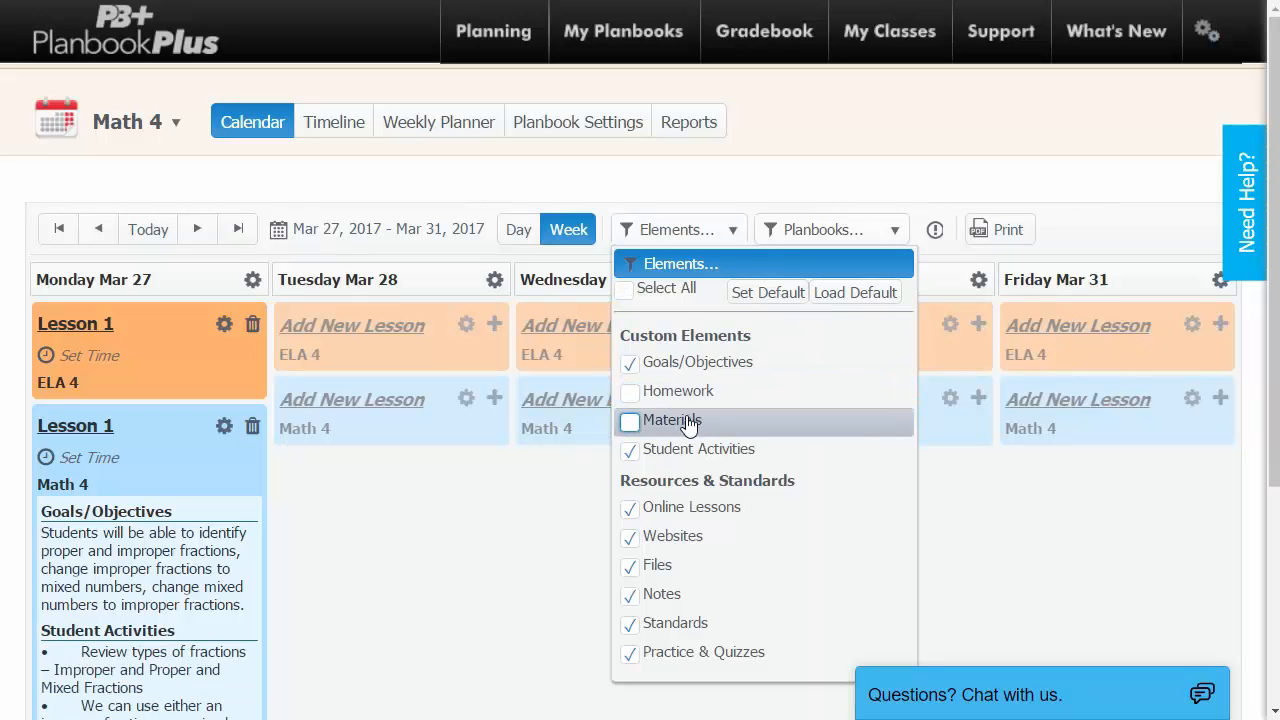
click(698, 370)
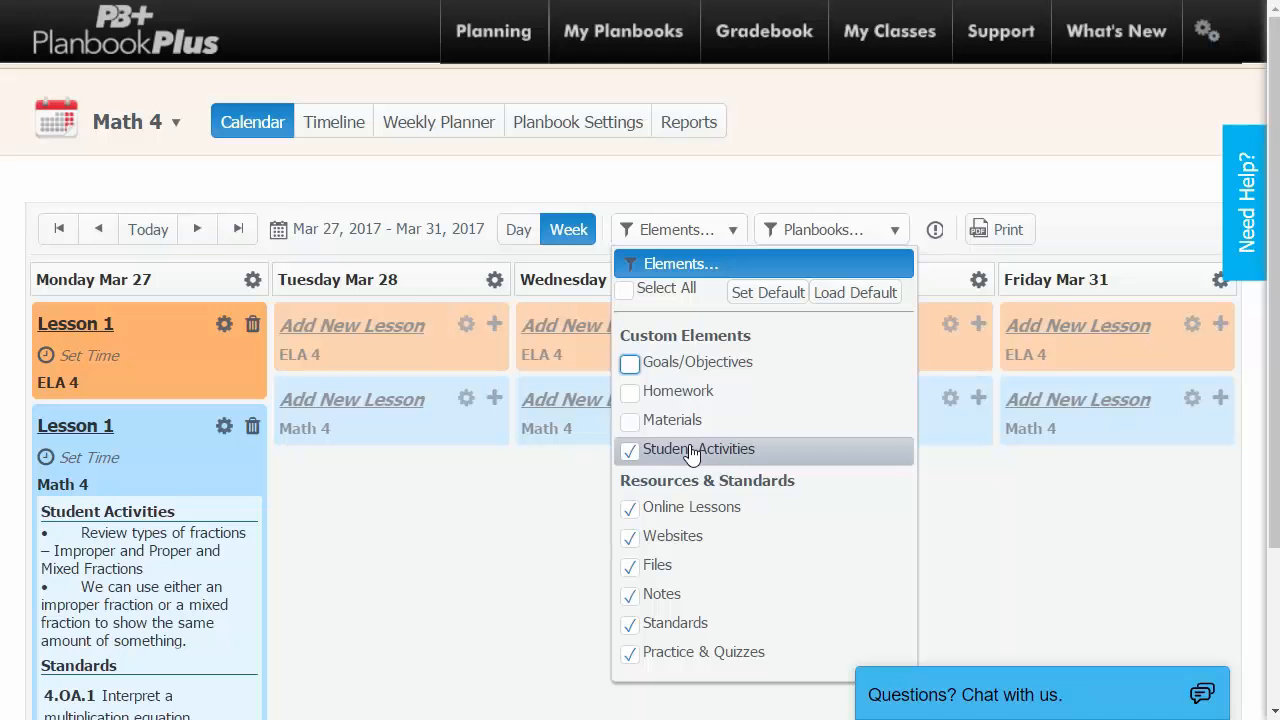
click(682, 422)
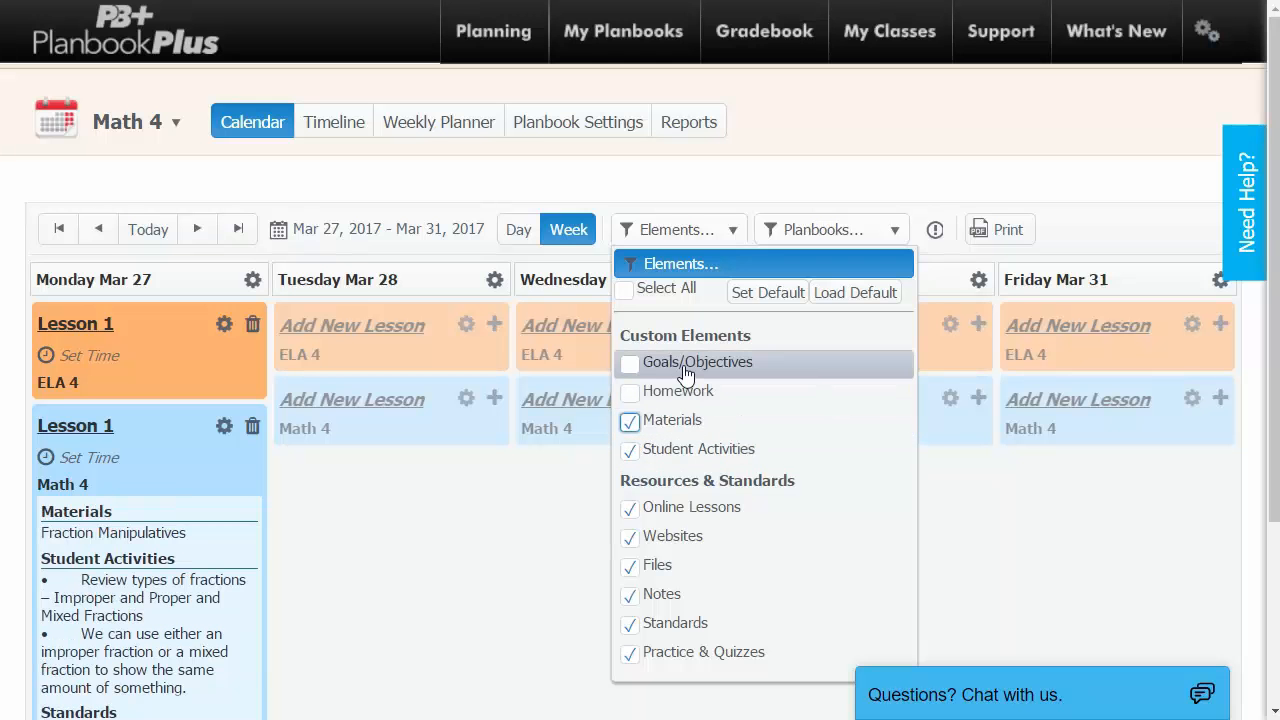
click(686, 375)
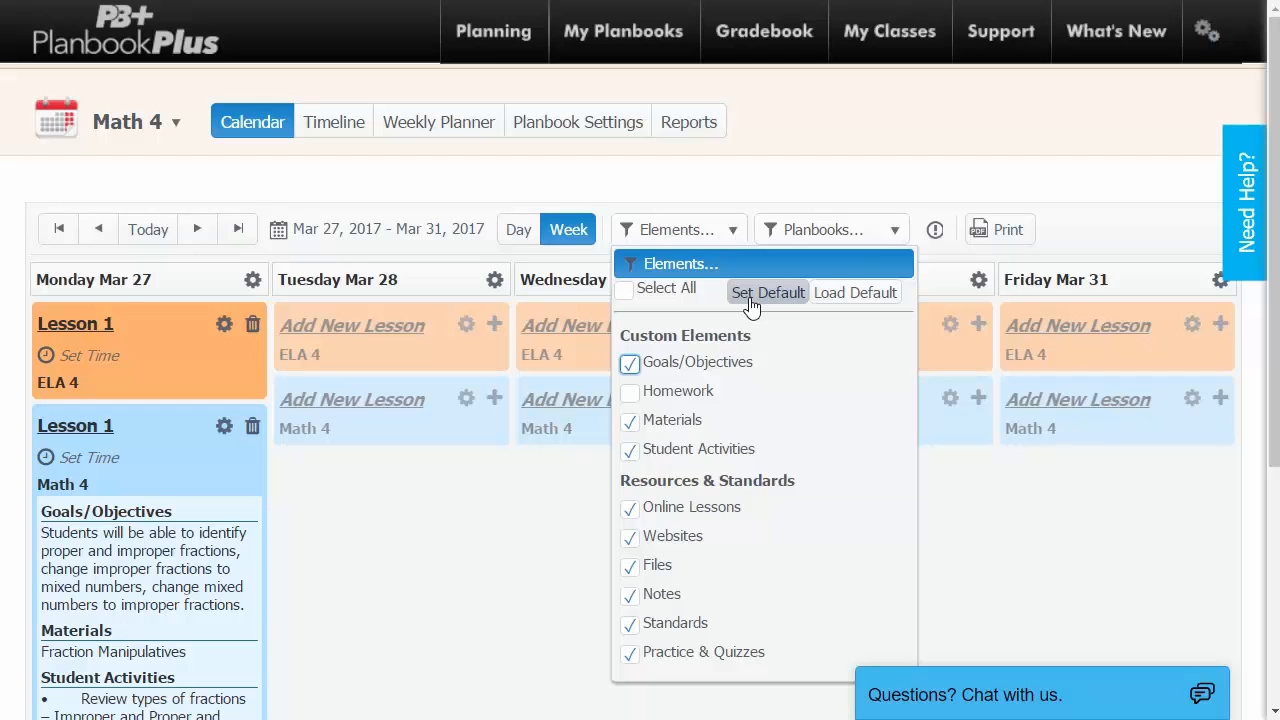
click(632, 394)
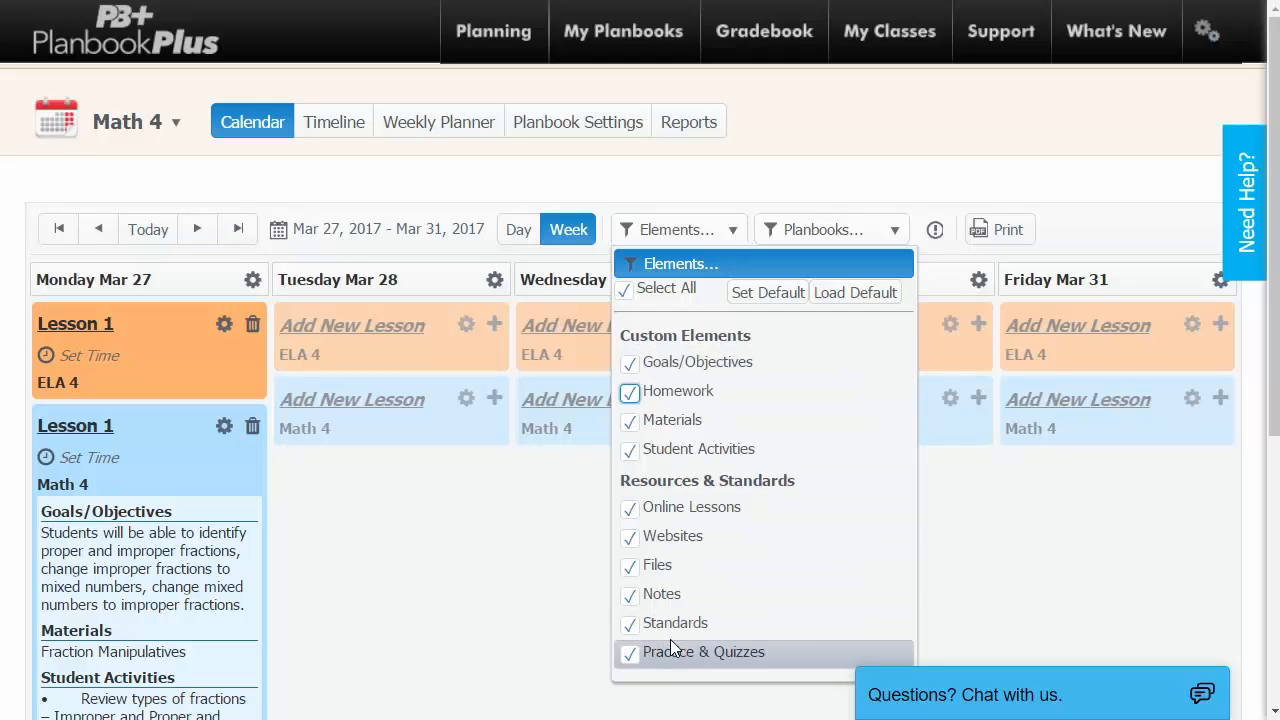
click(679, 183)
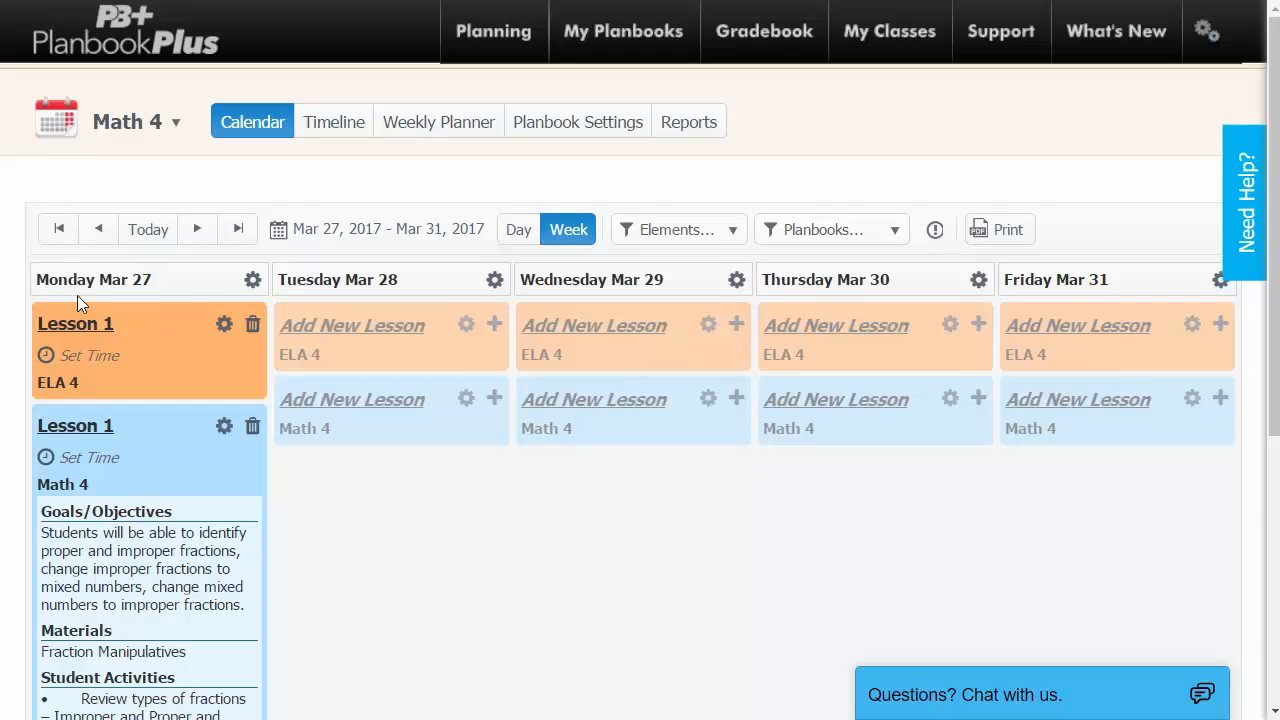
Mark Monday Mar 27 as a no-school day, then delete that non-teaching day again.
click(253, 283)
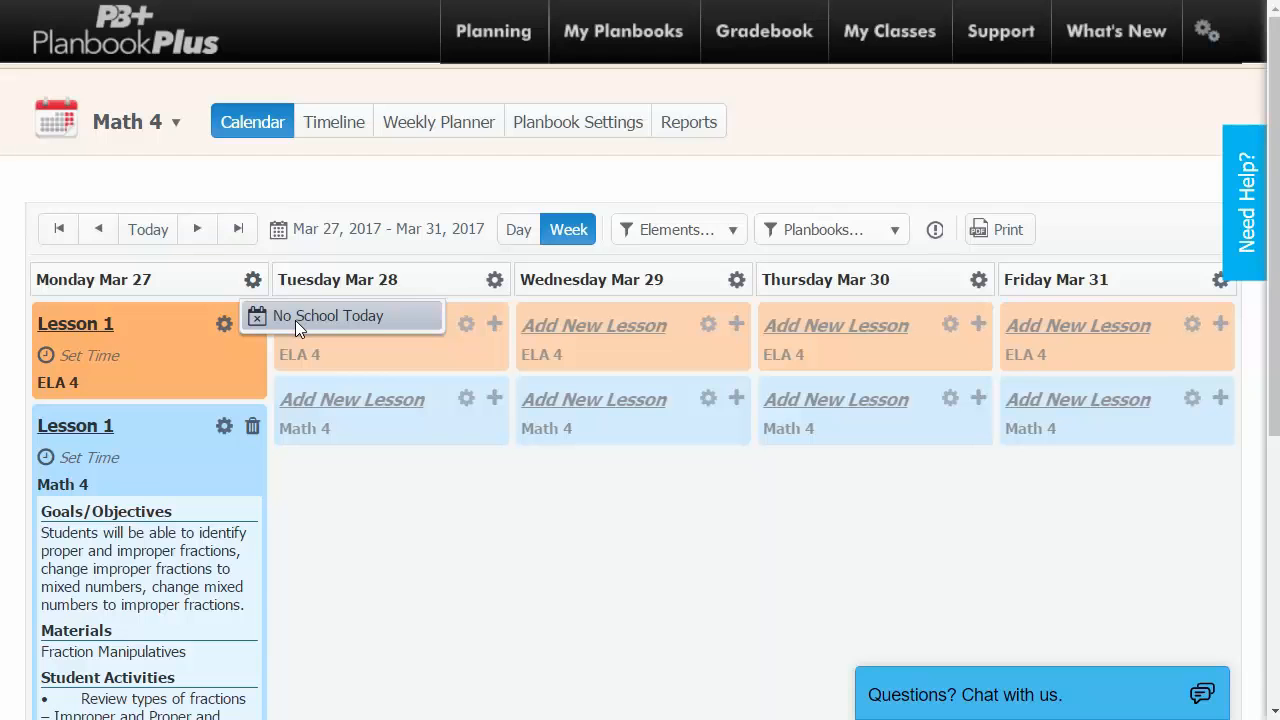
click(295, 318)
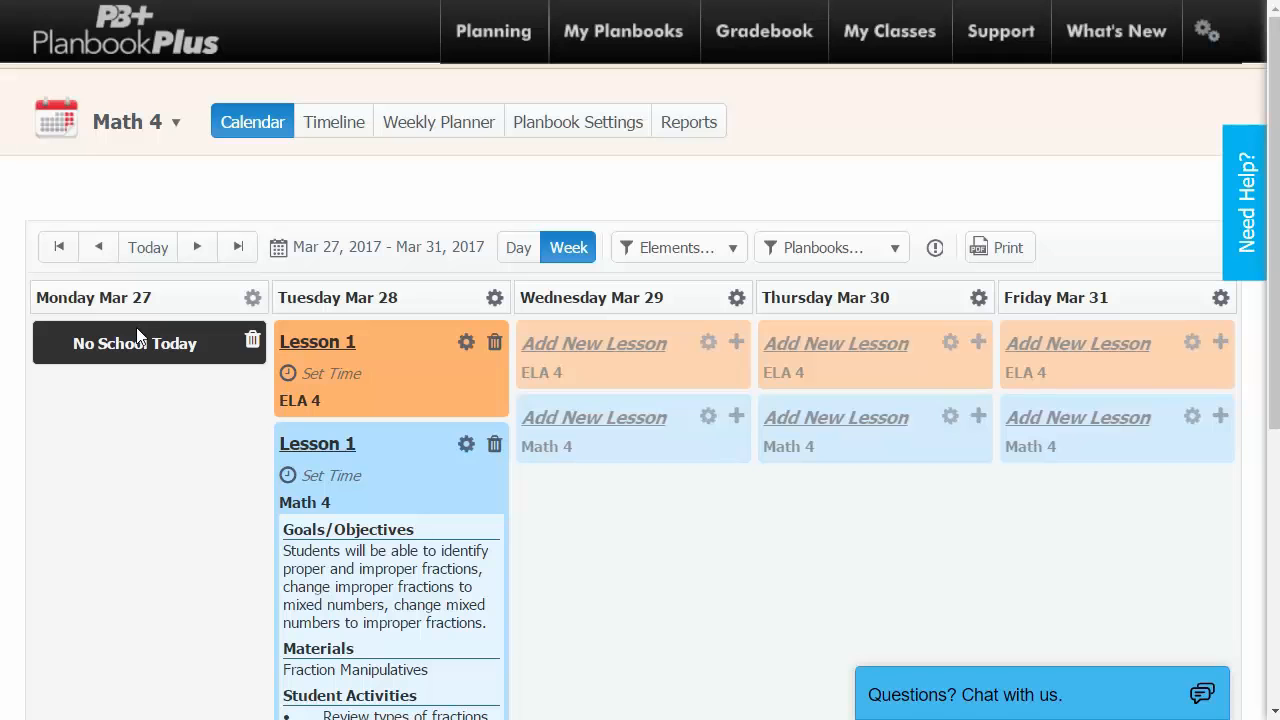
click(251, 343)
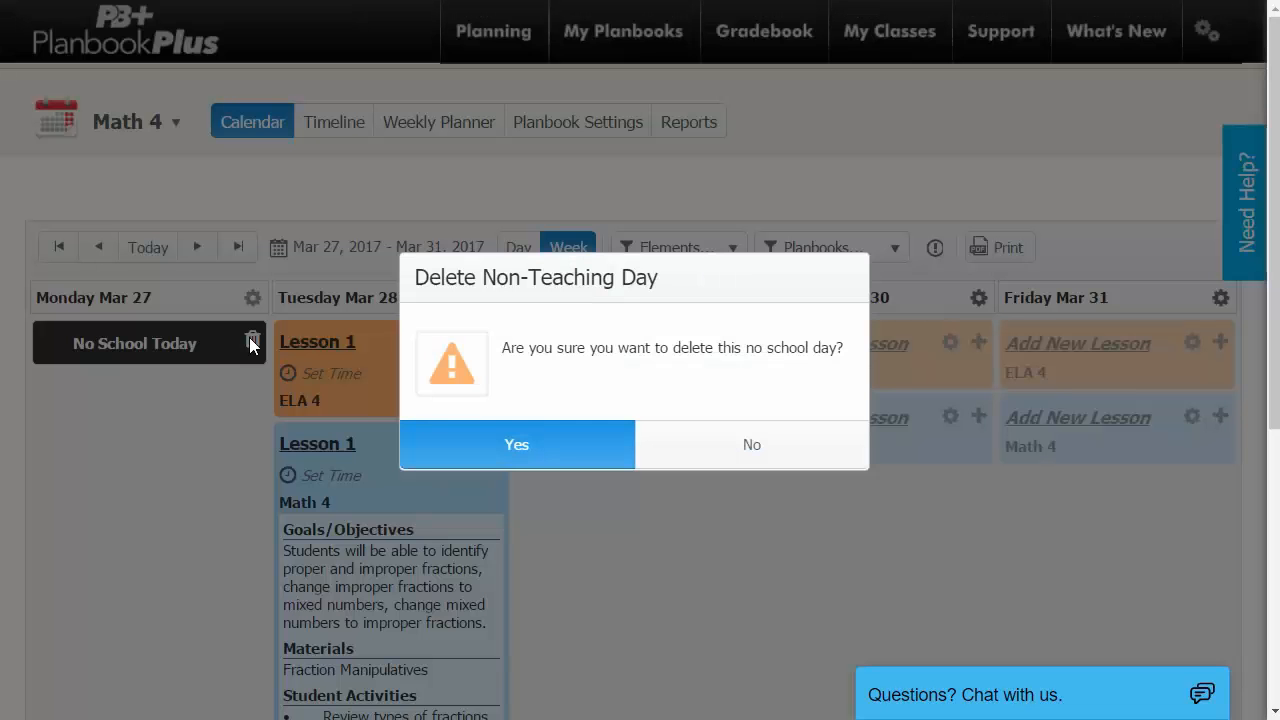
click(540, 446)
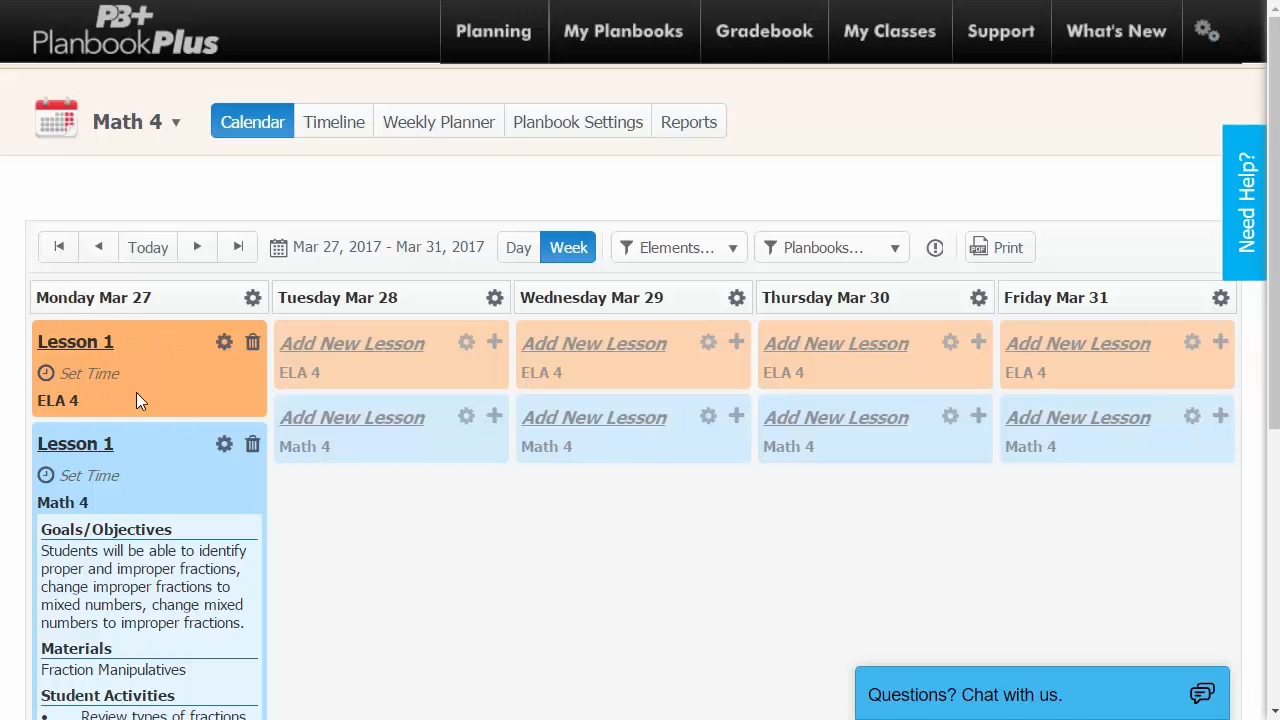
Insert a new ELA 4 lesson named 'Pre-Reading' before Monday's Lesson 1 using Quick Add.
click(224, 344)
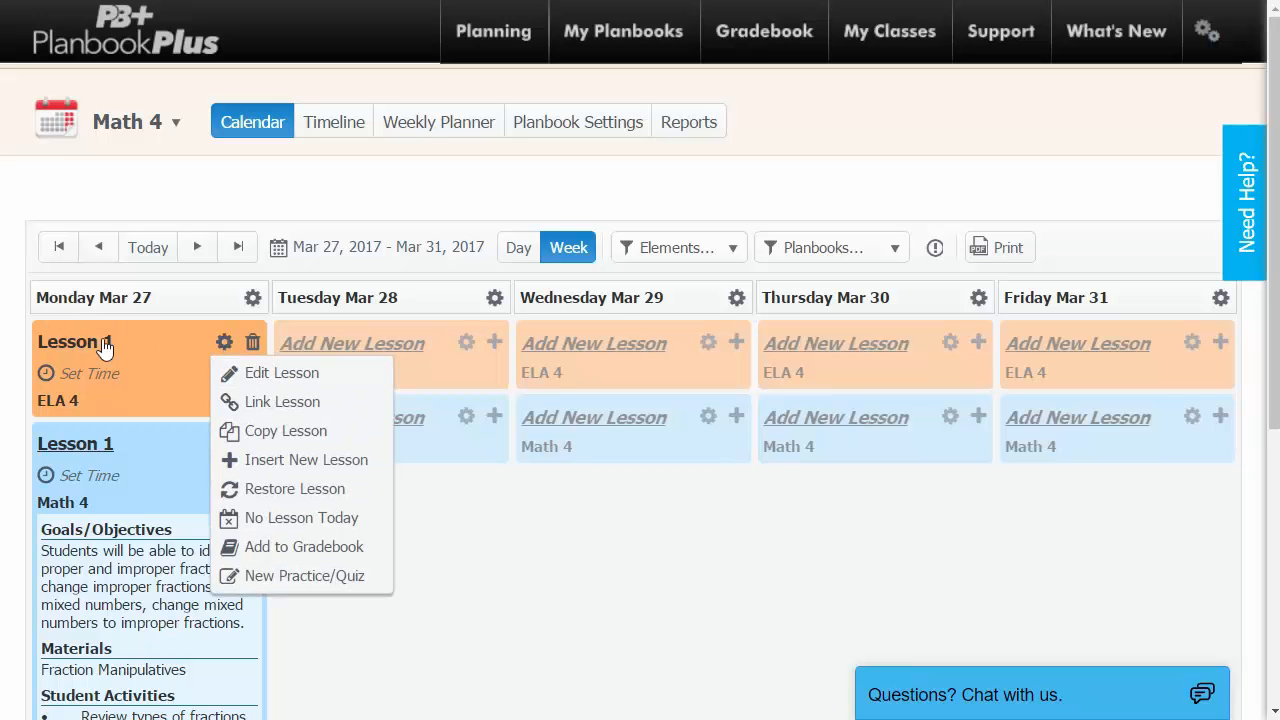
click(147, 336)
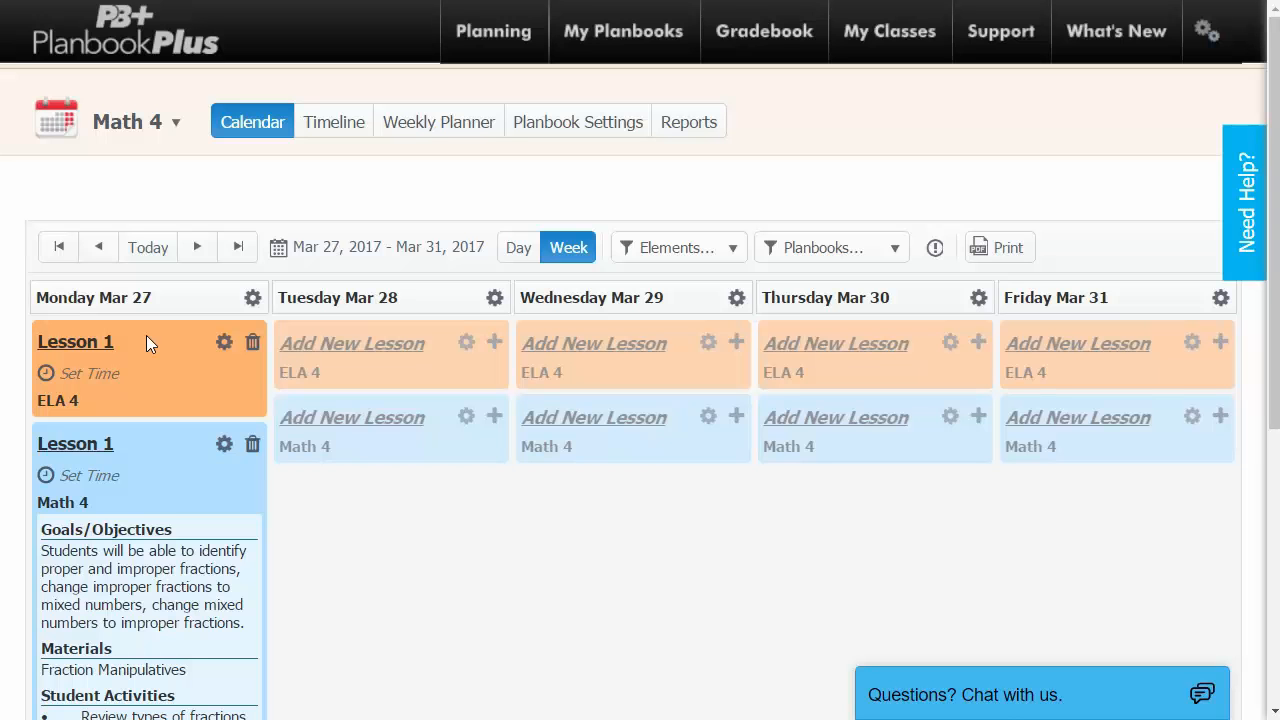
click(226, 343)
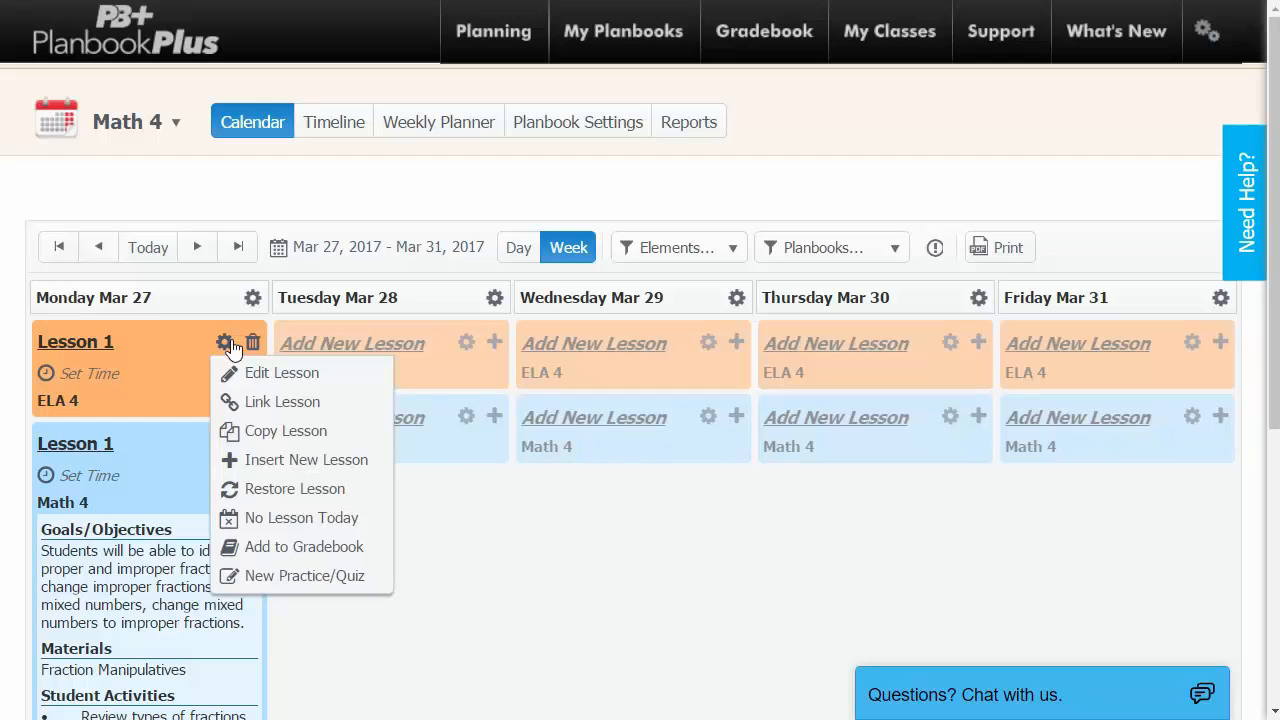
click(336, 457)
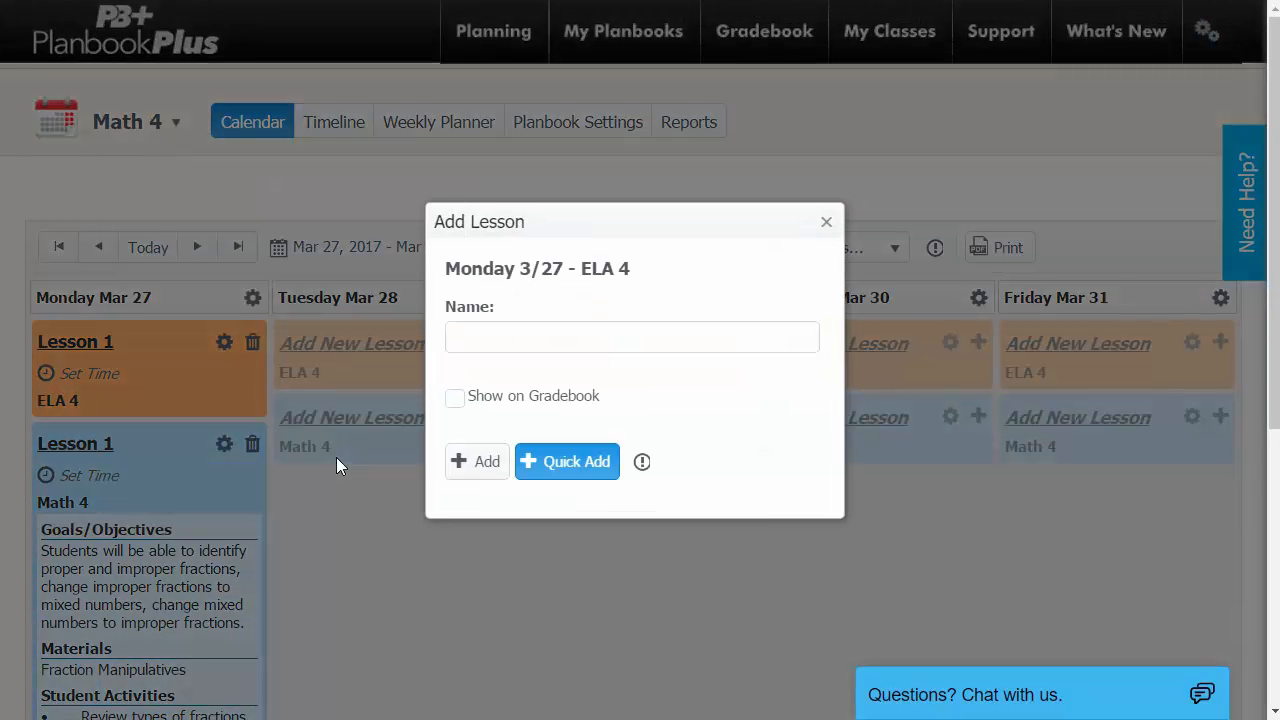
click(511, 339)
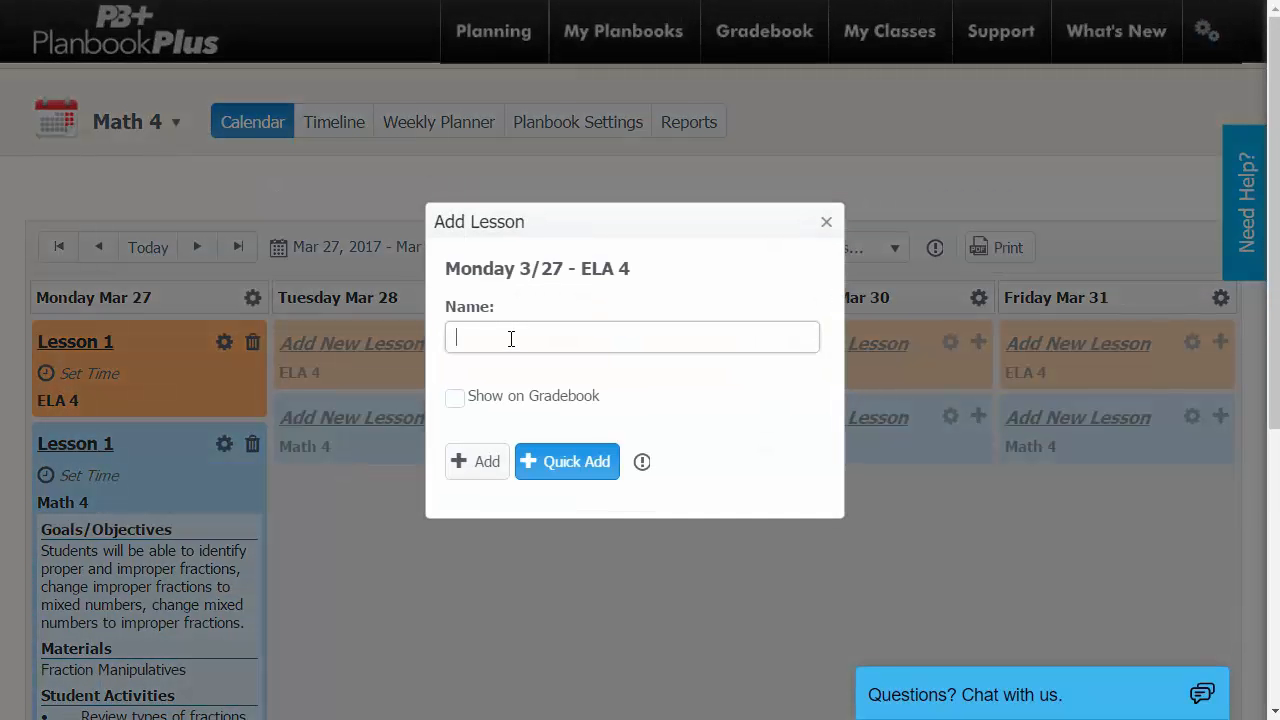
text(-Reading)
click(566, 462)
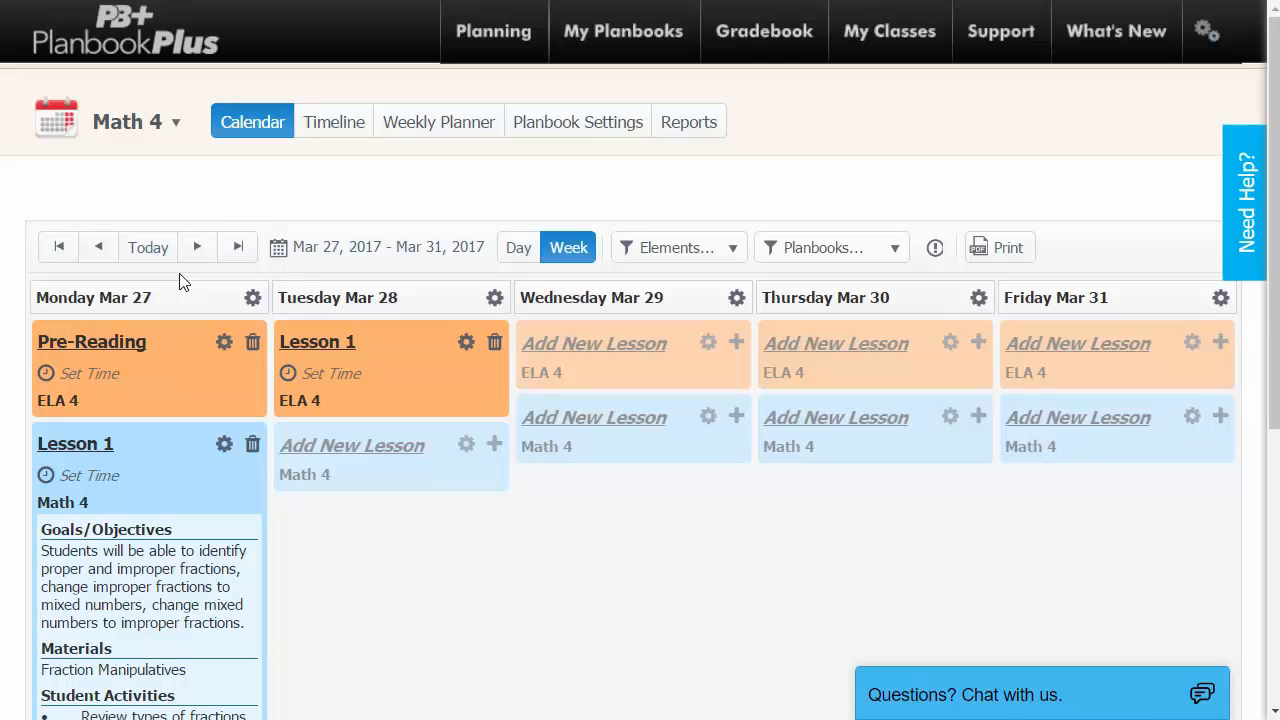
click(226, 344)
click(1000, 252)
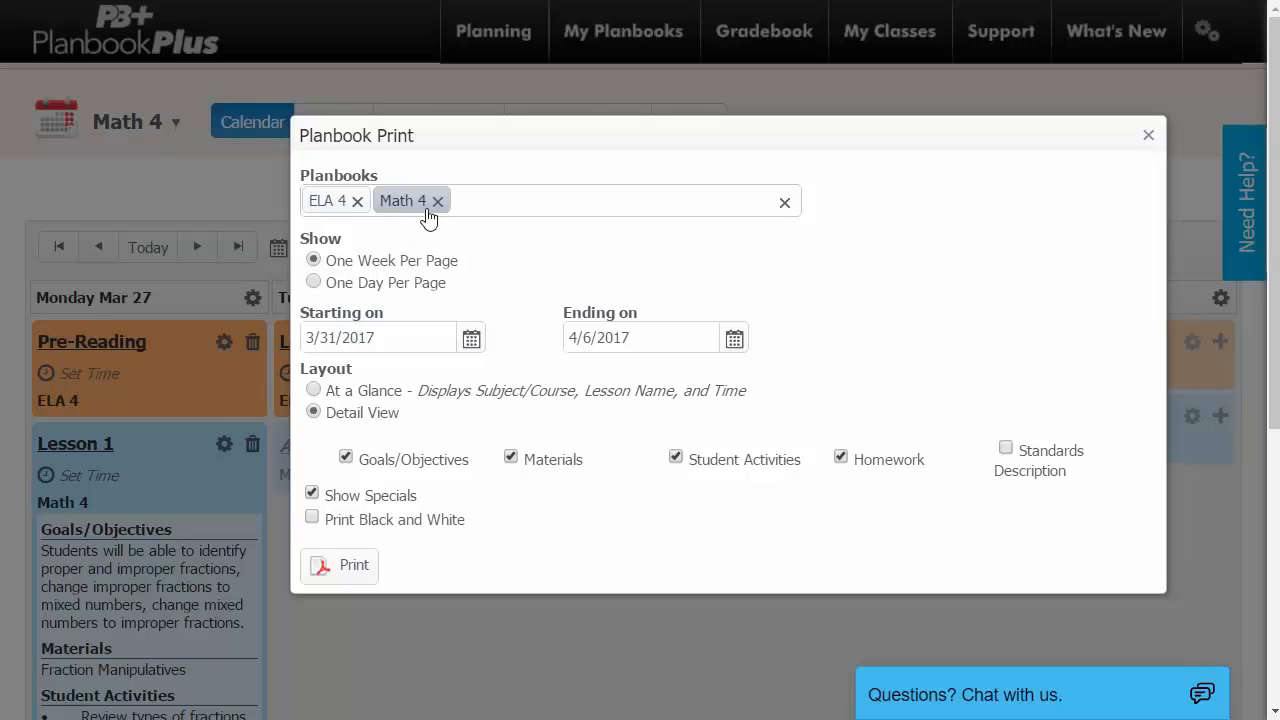
click(482, 198)
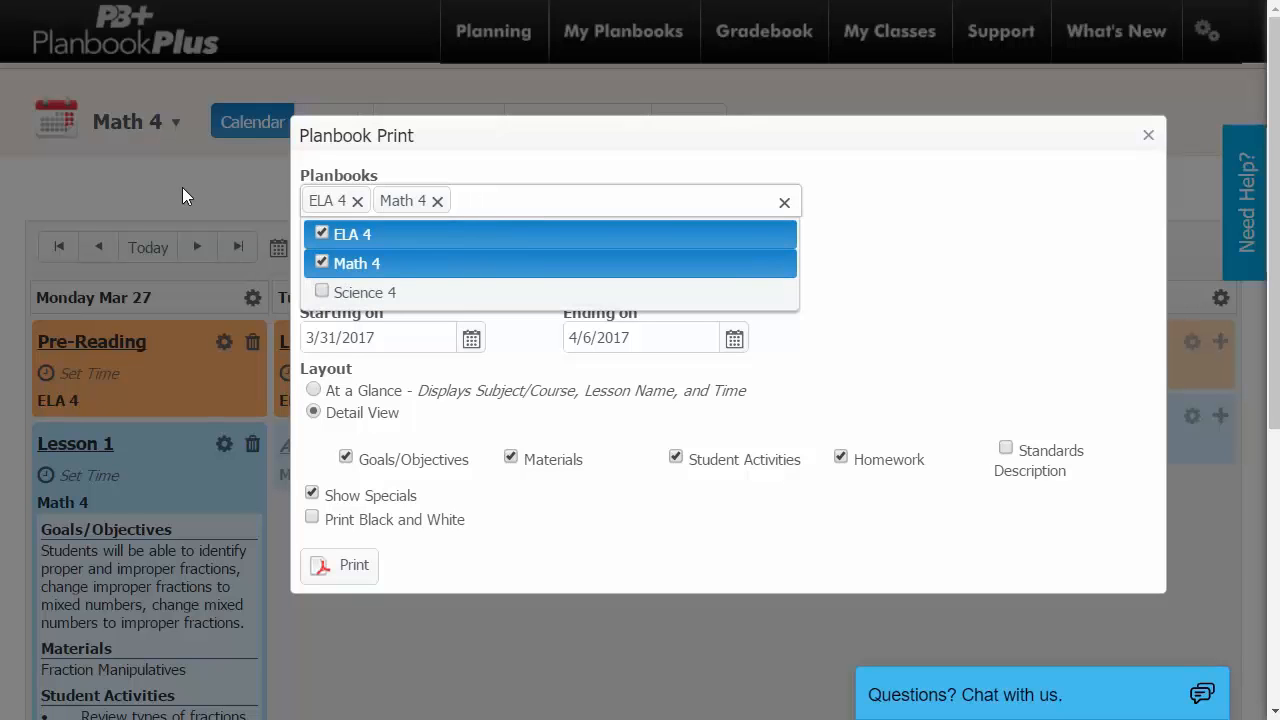
click(483, 171)
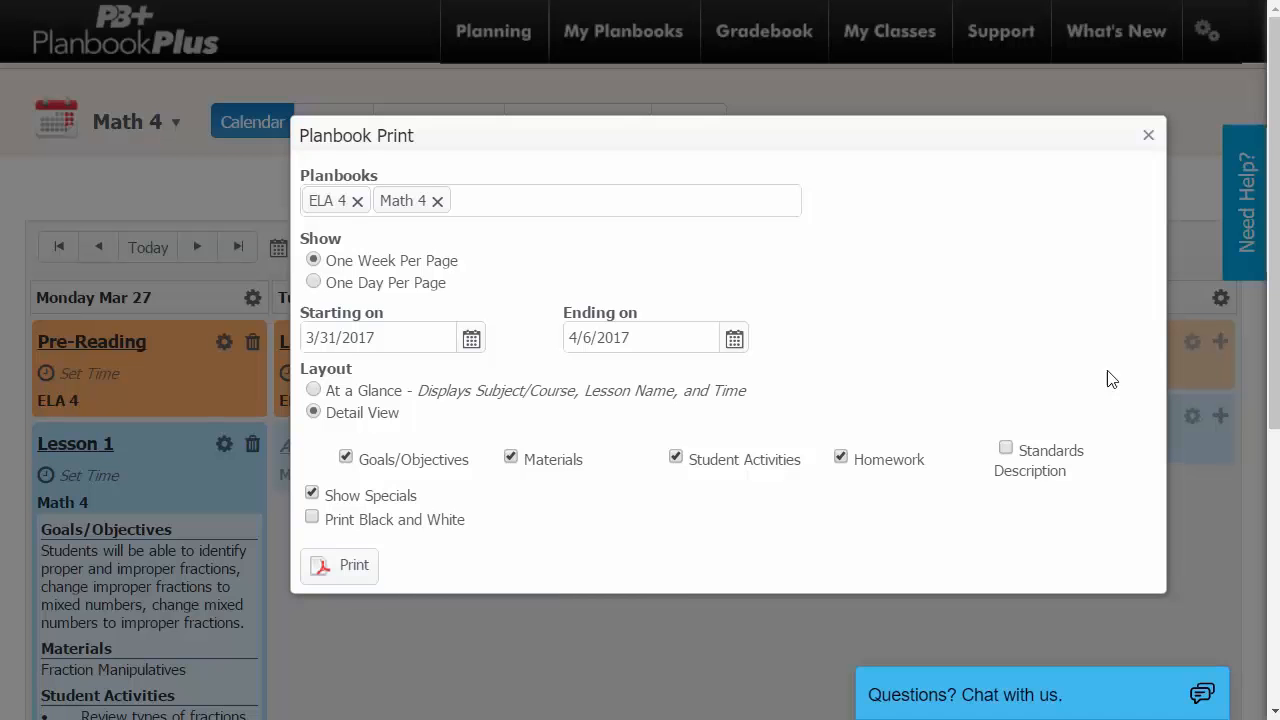
click(1148, 135)
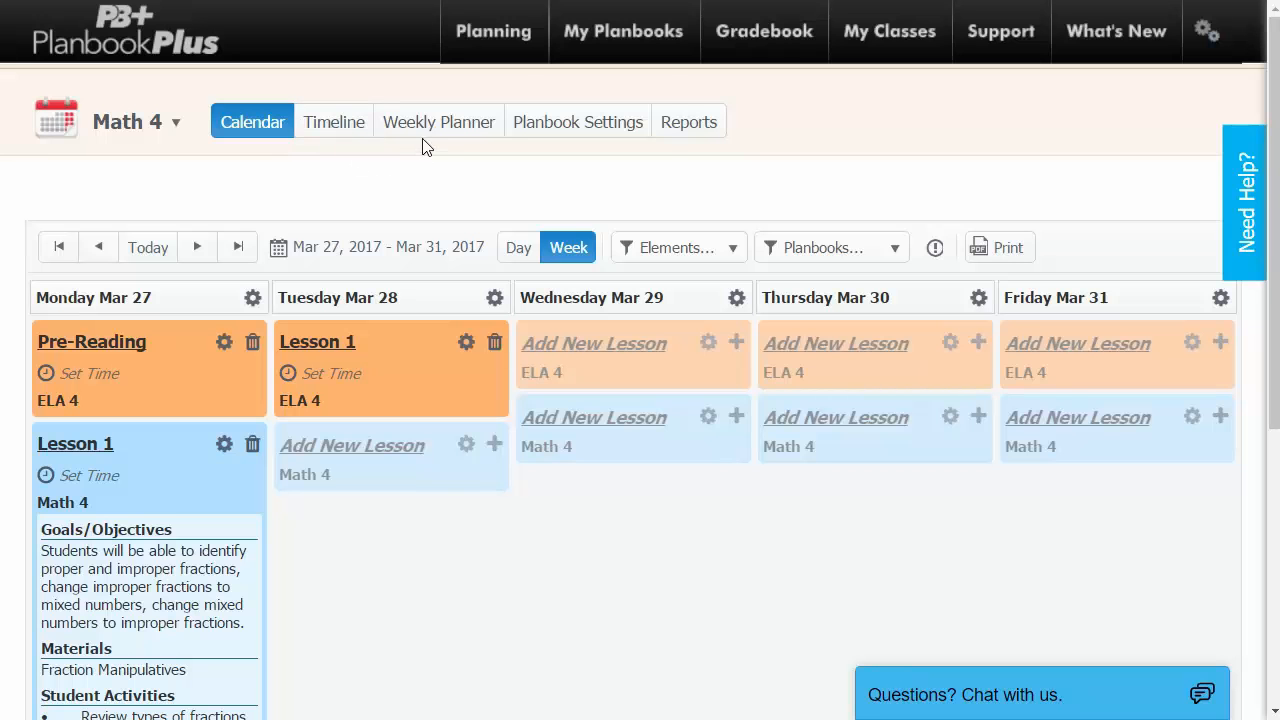
Switch Math 4 to the Weekly Planner for Mar 27–31, 2017, checking the date picker and Elements list.
mouse_move(517, 31)
click(428, 131)
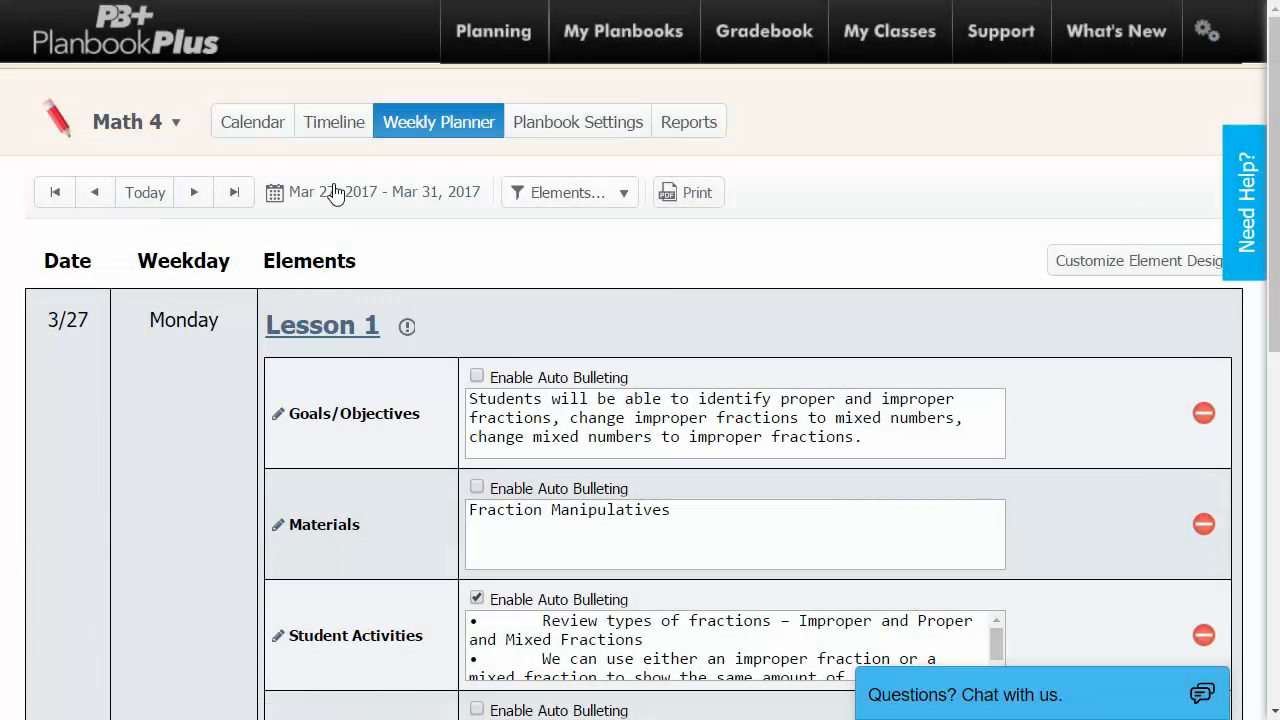
click(334, 193)
click(280, 238)
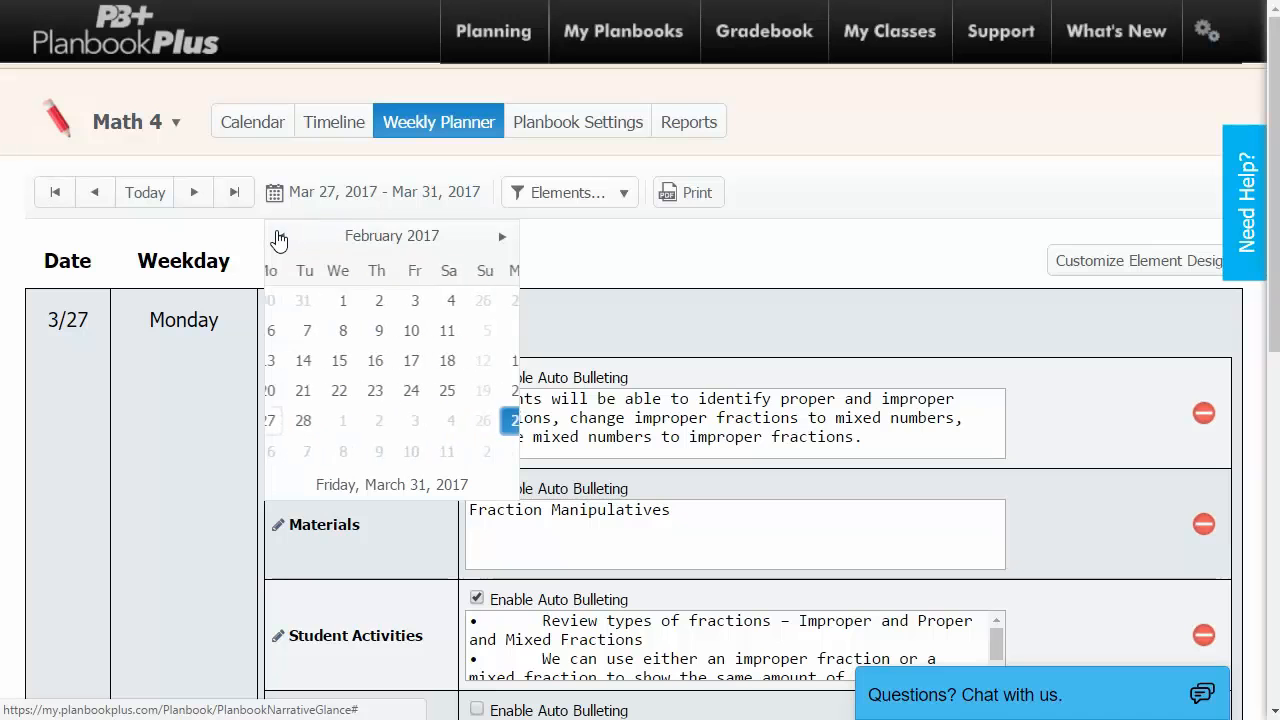
click(522, 226)
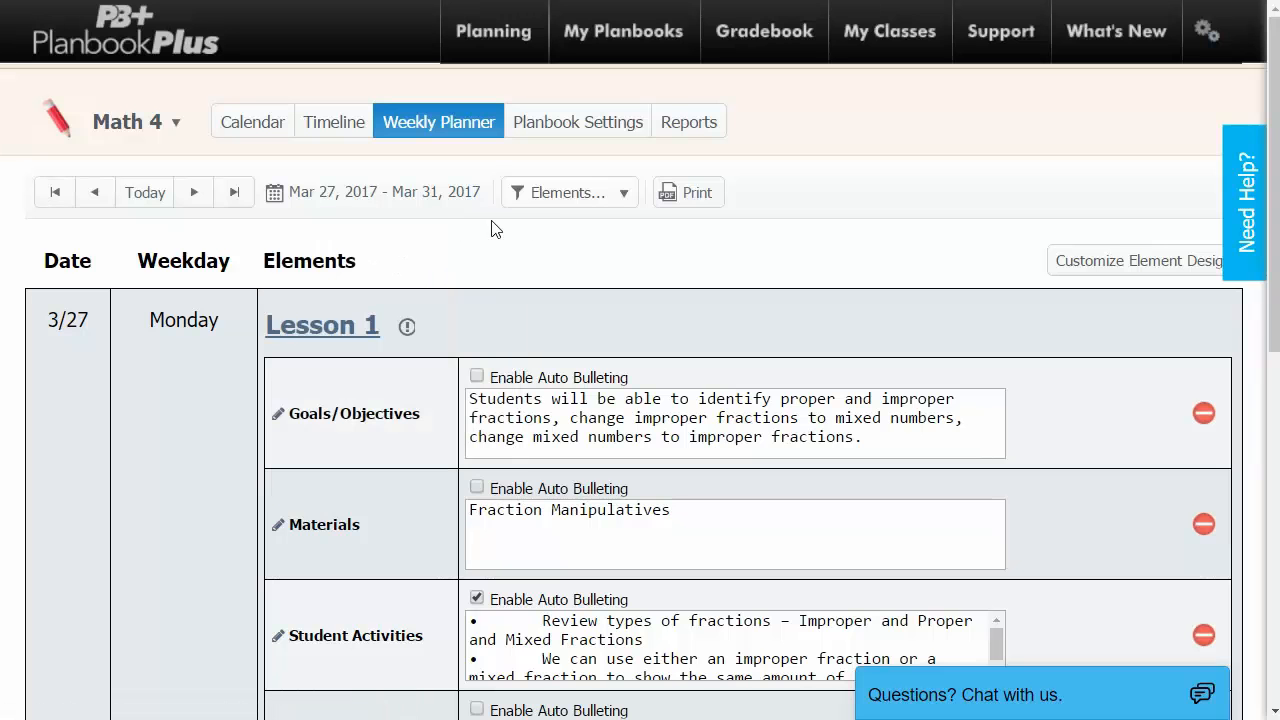
click(540, 200)
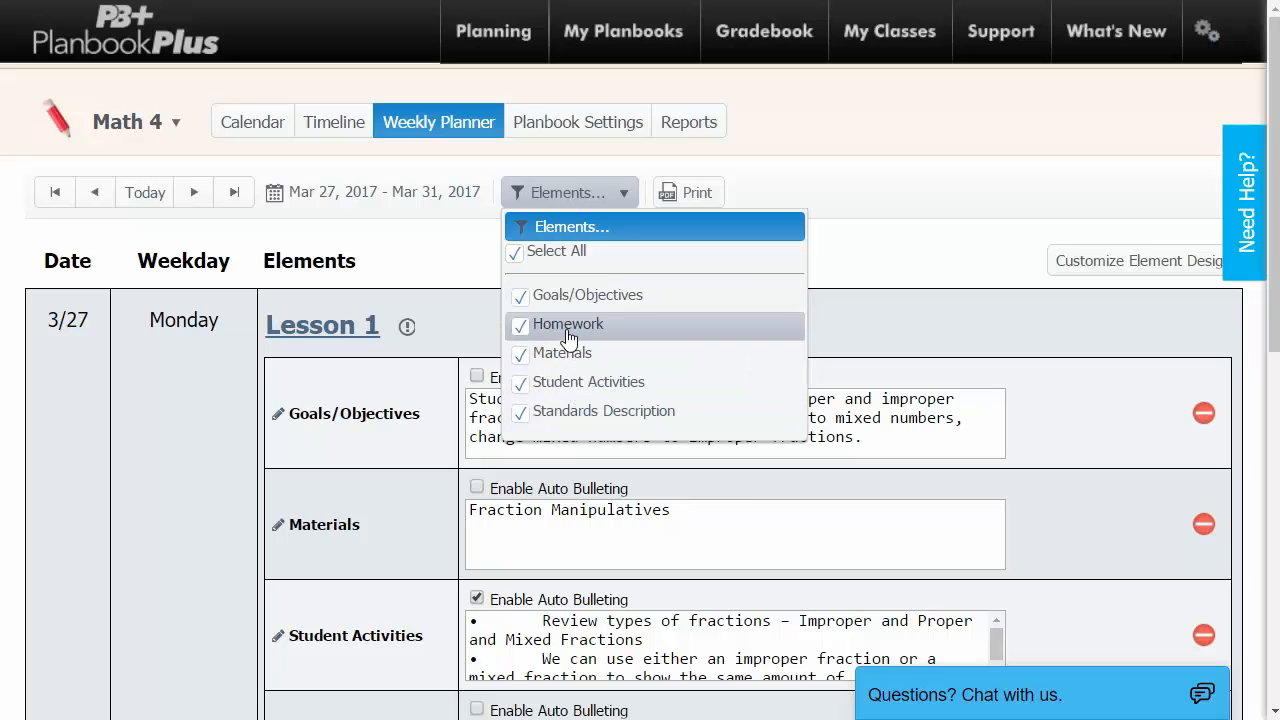
Close the Elements list with every element left checked.
click(460, 280)
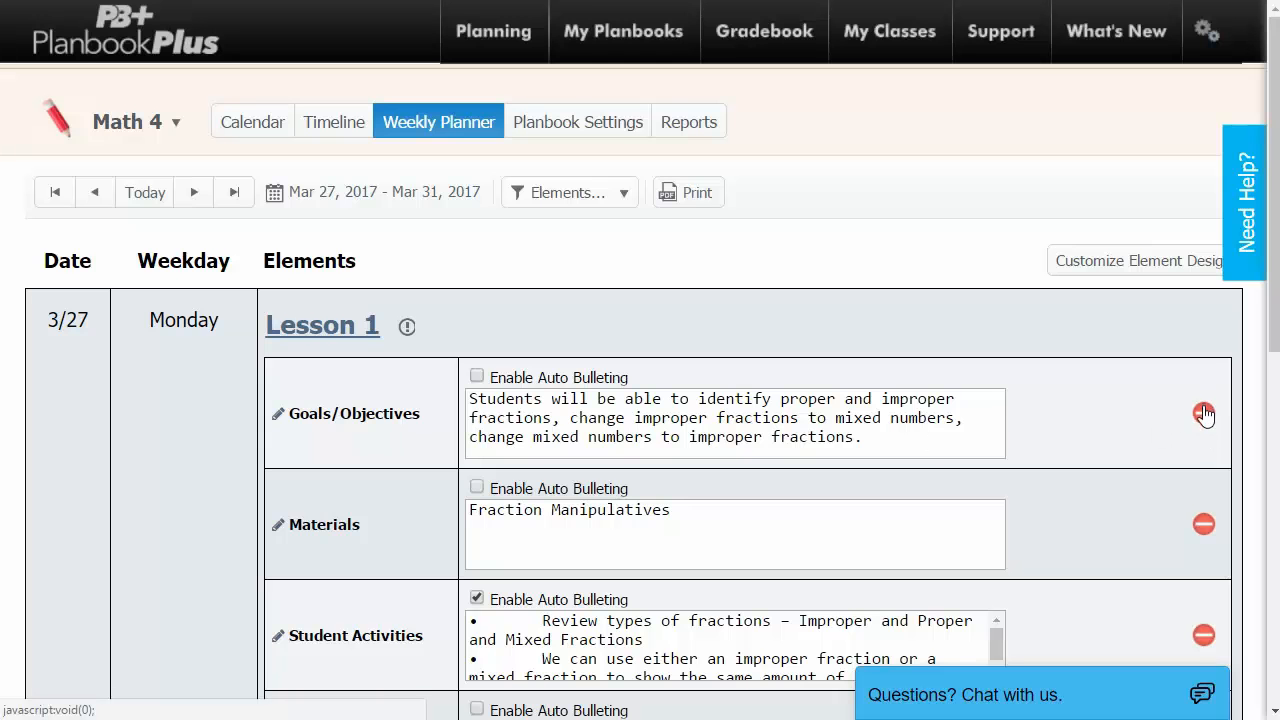
scroll(1067, 440, down, 3)
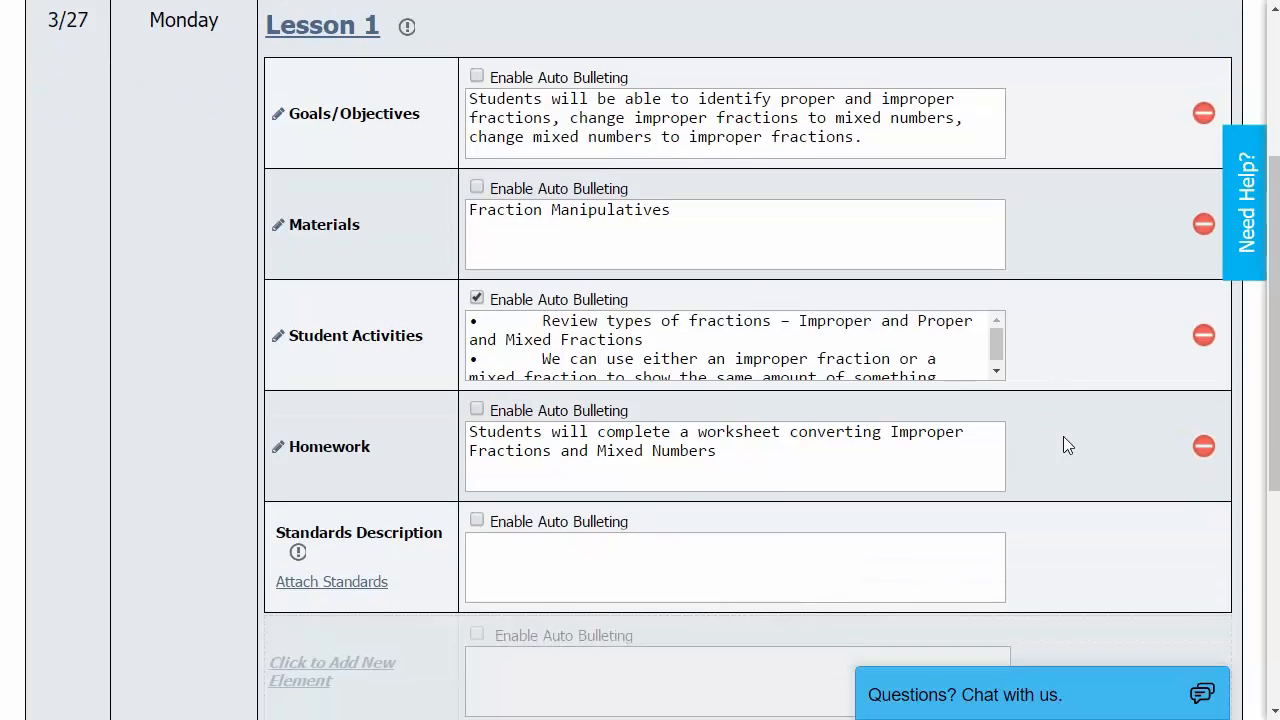
scroll(1063, 443, down, 1)
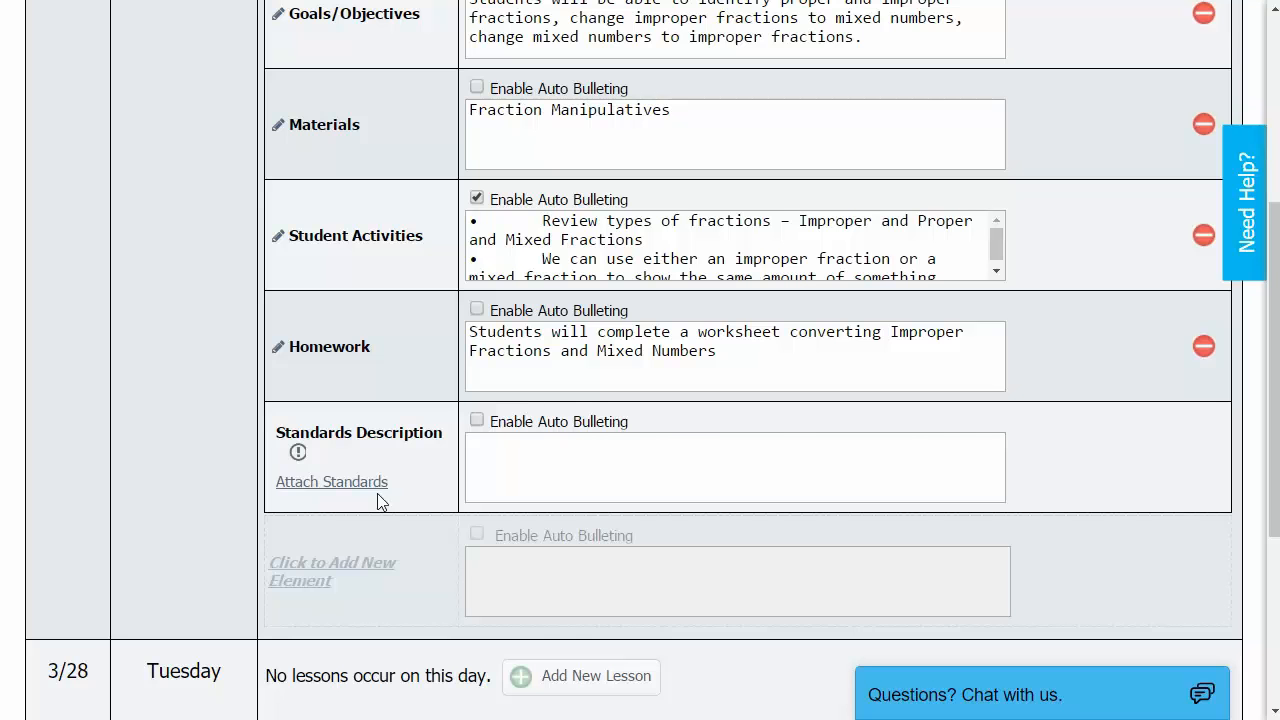
scroll(410, 480, up, 1)
scroll(410, 478, up, 1)
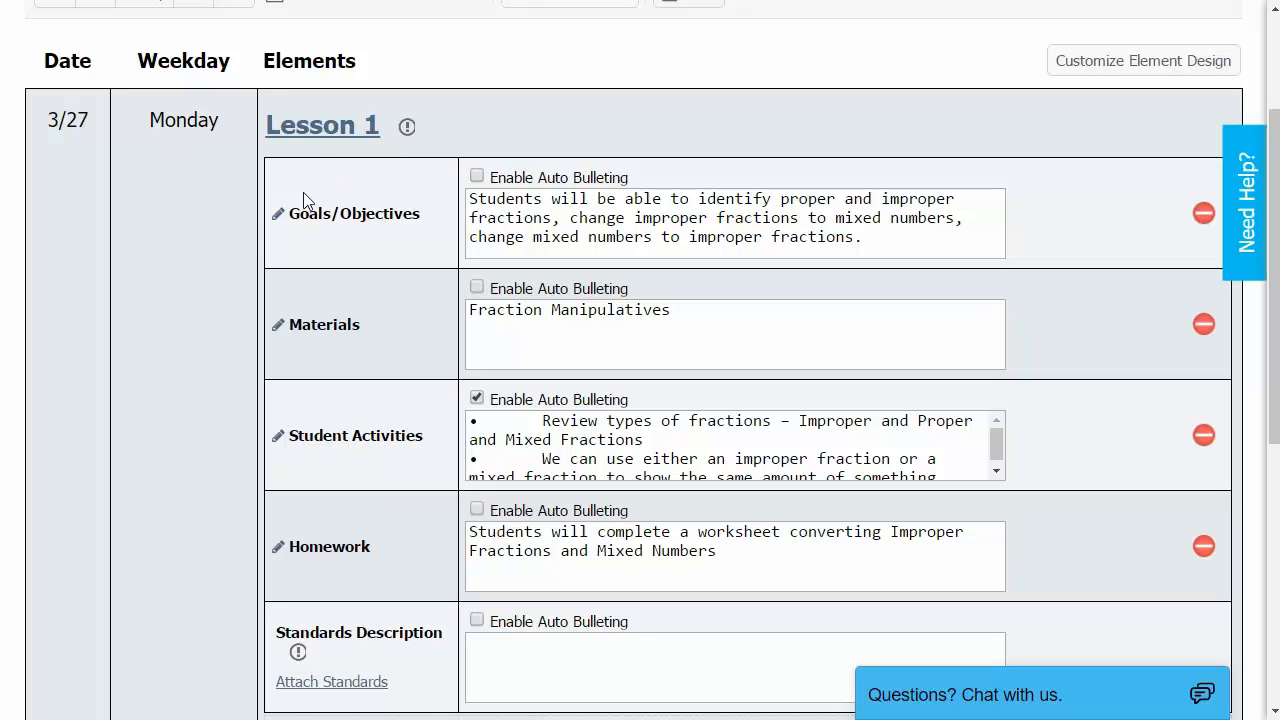
scroll(231, 265, down, 2)
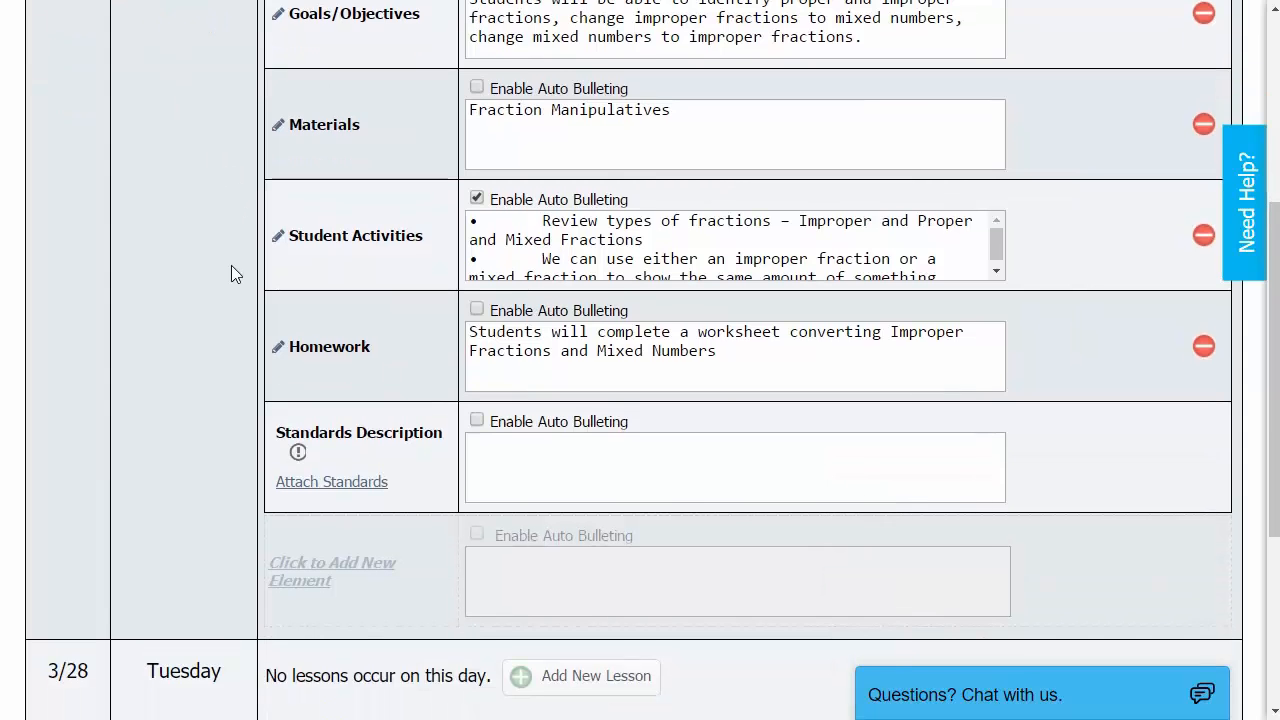
scroll(231, 265, down, 1)
Add a Math 4 lesson named 'Lesson 2' on Tuesday 3/28.
scroll(290, 468, down, 1)
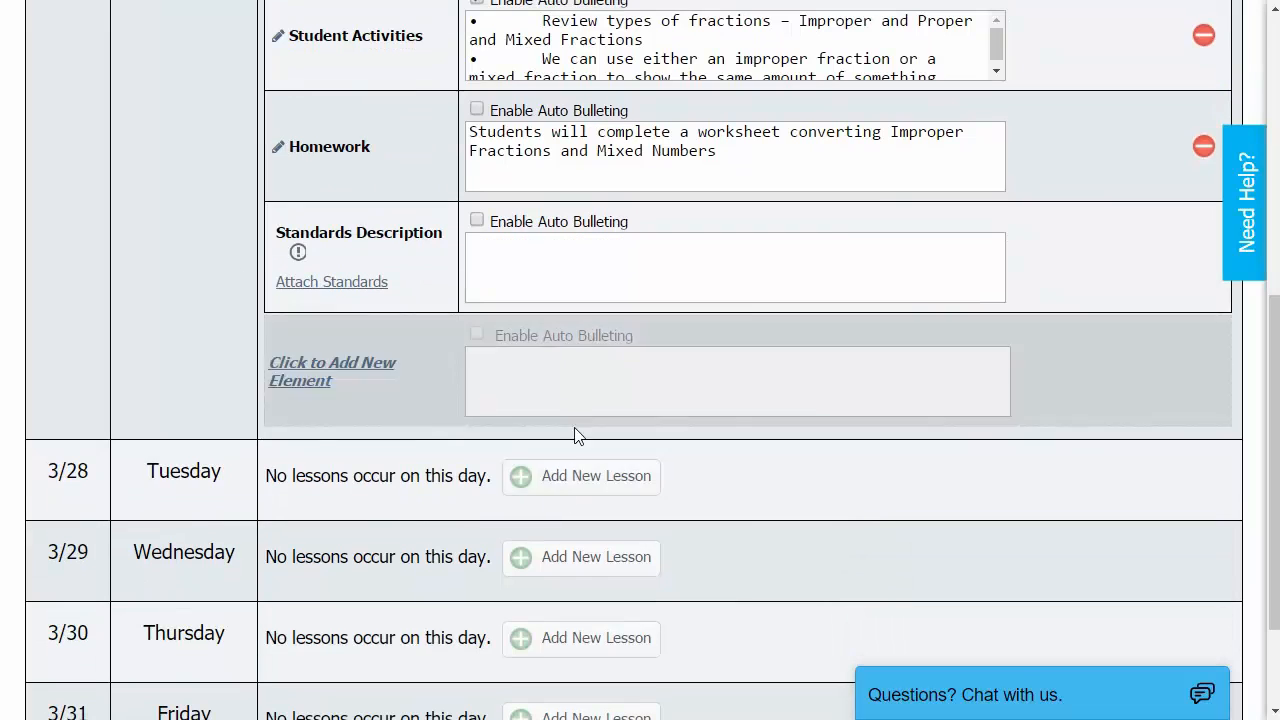
click(582, 477)
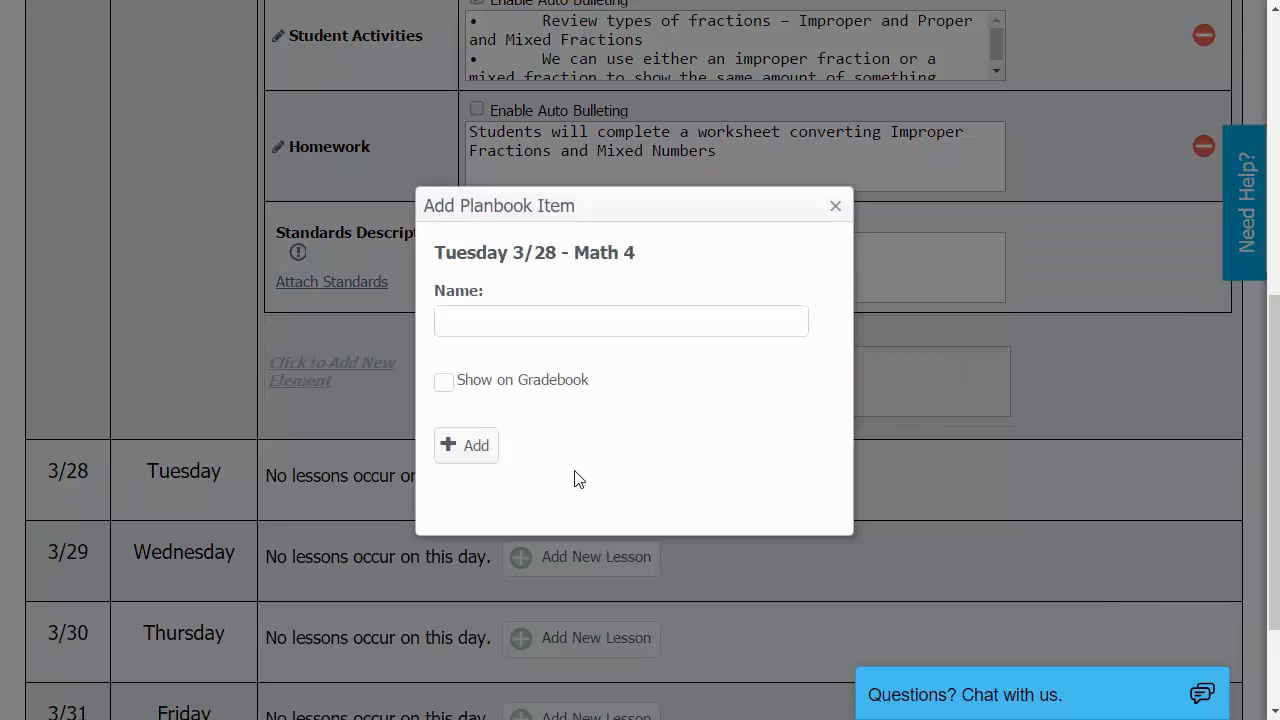
click(533, 321)
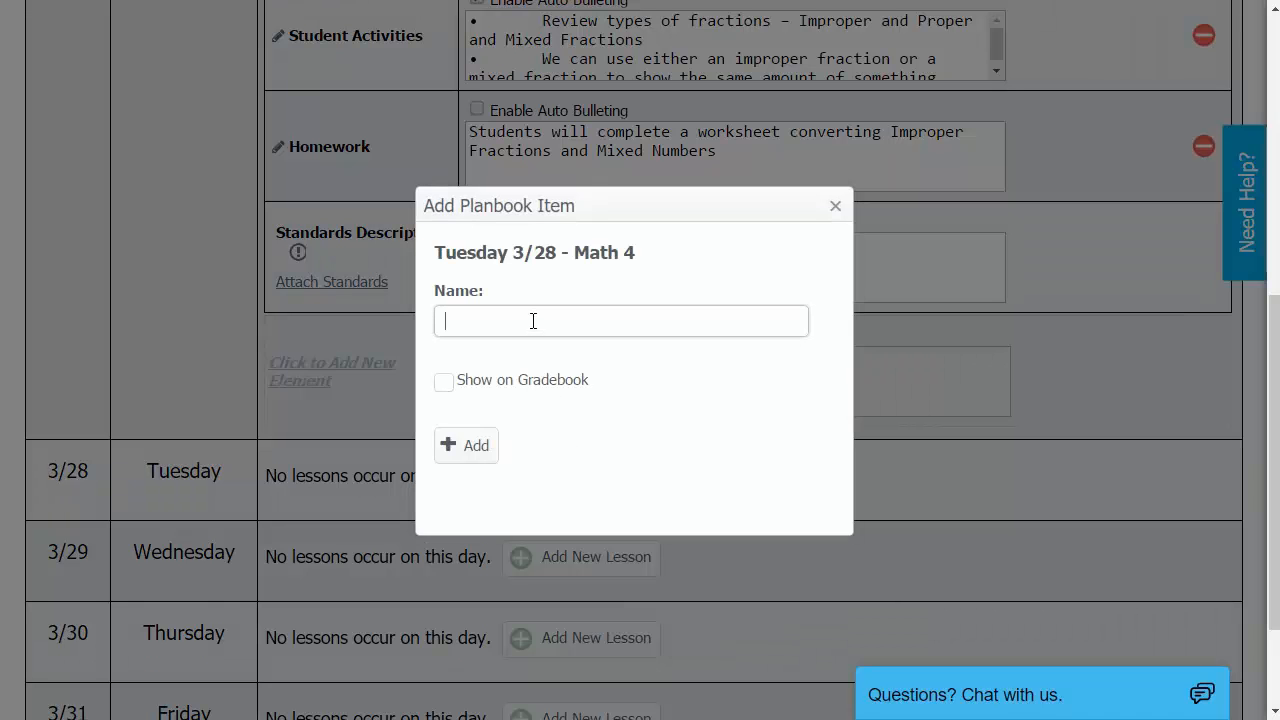
text(Lesson 2)
click(468, 463)
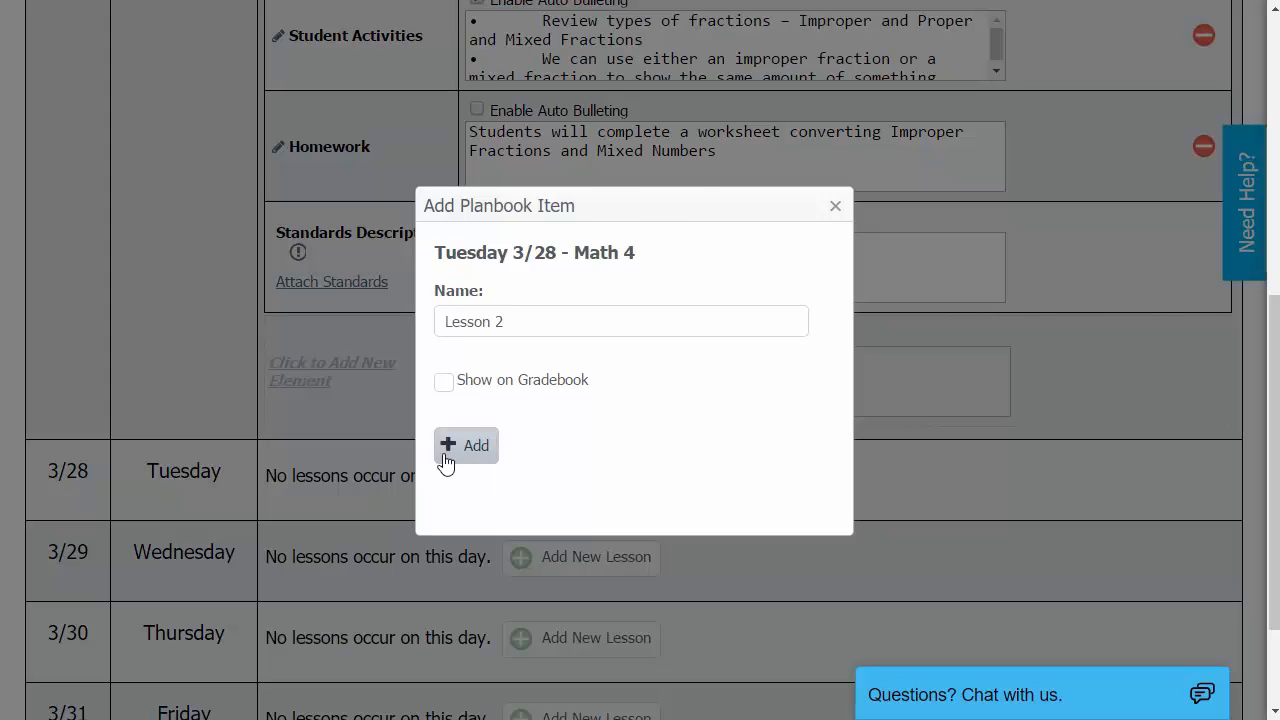
scroll(402, 450, down, 2)
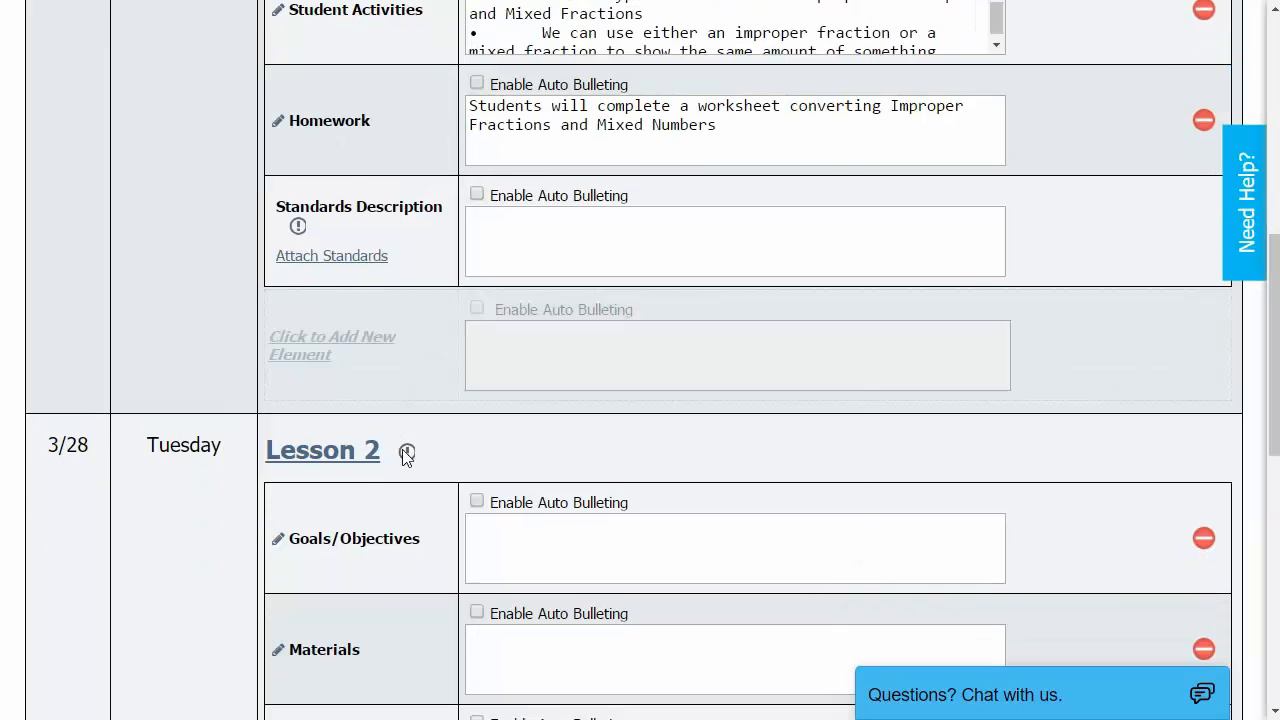
Give Lesson 2 the goal 'This is my goal.' and materials Pen, Paper, Worksheets, then return to Lesson 1.
click(511, 430)
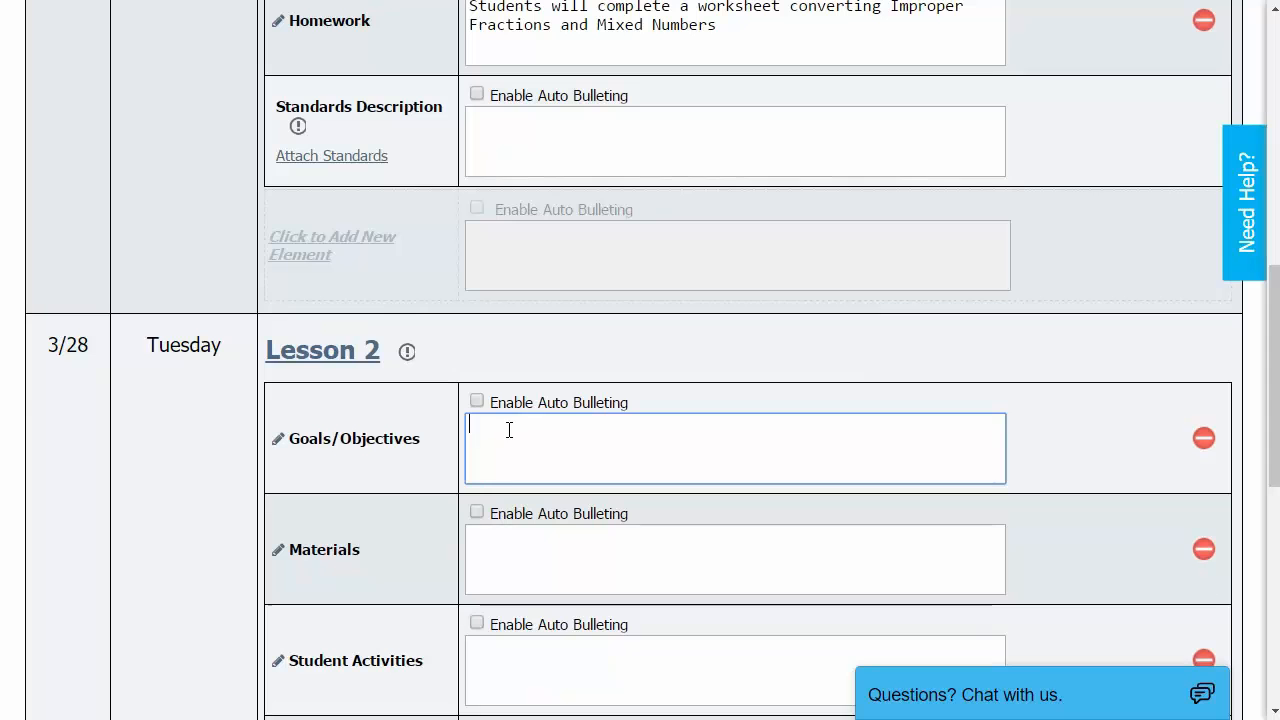
text(This is)
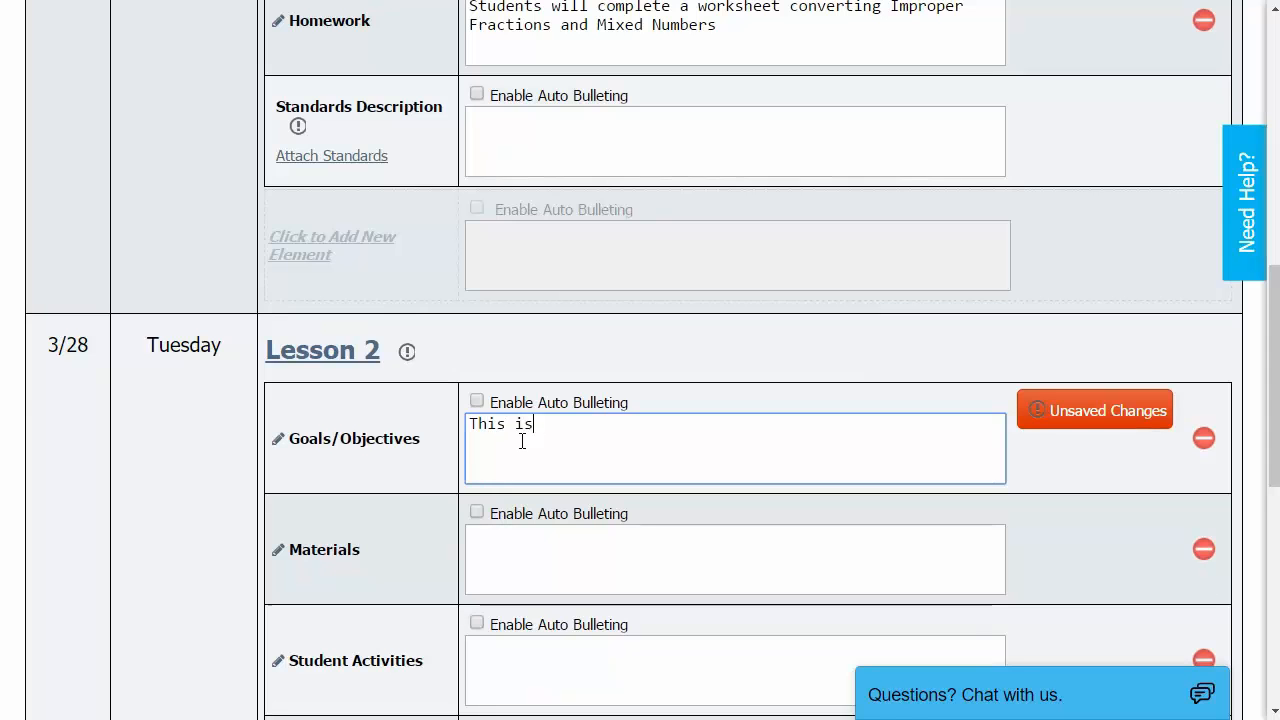
text( my goal.)
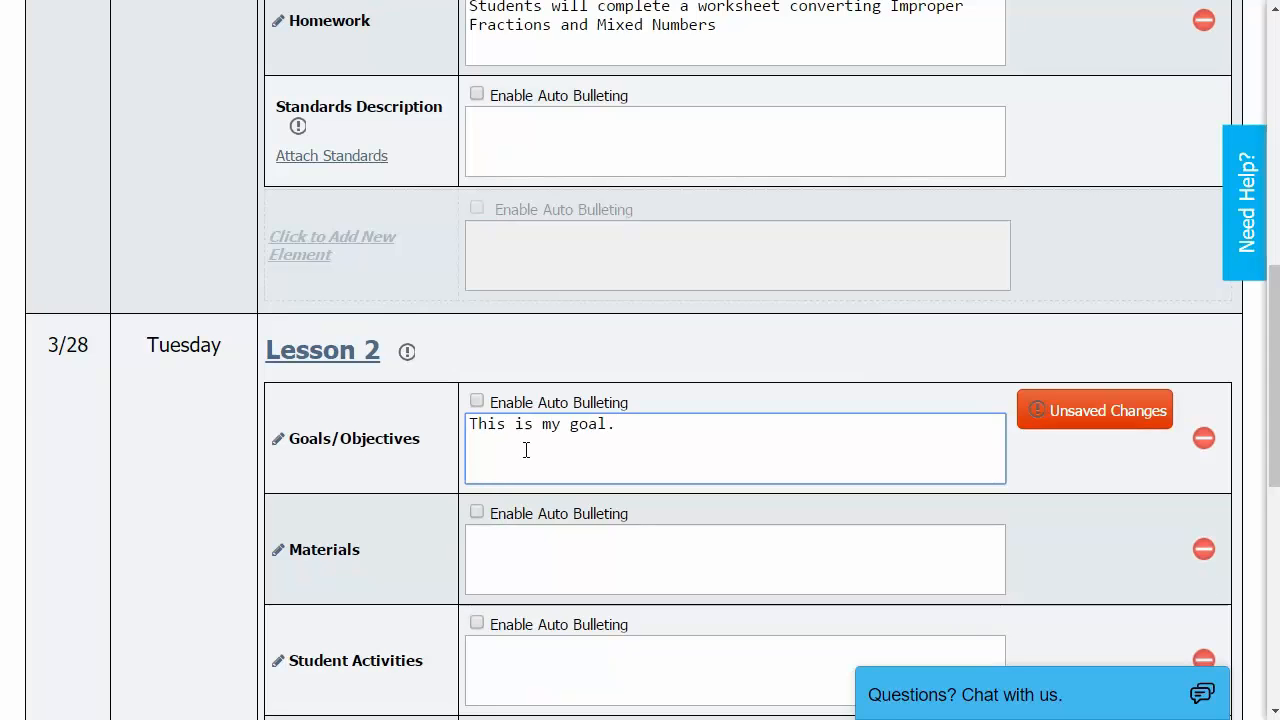
click(535, 544)
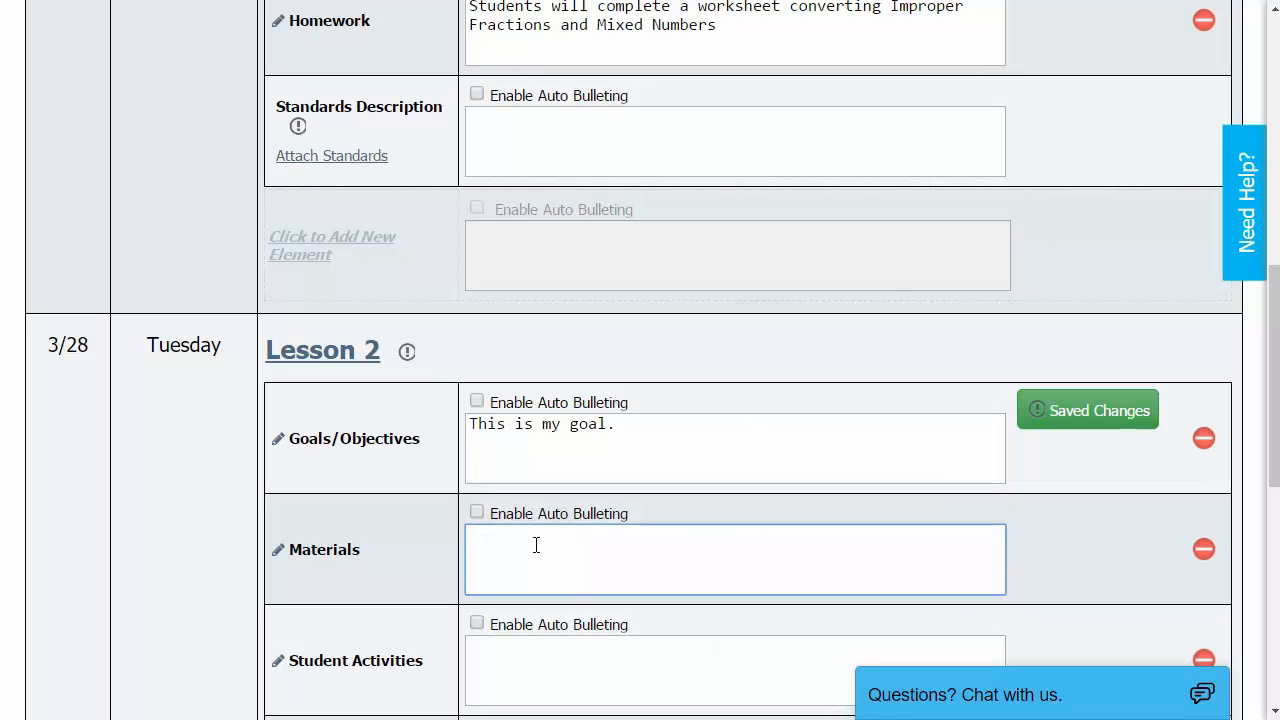
text(Pen)
key(Return)
text(Paper)
key(Return)
text(Worksheets)
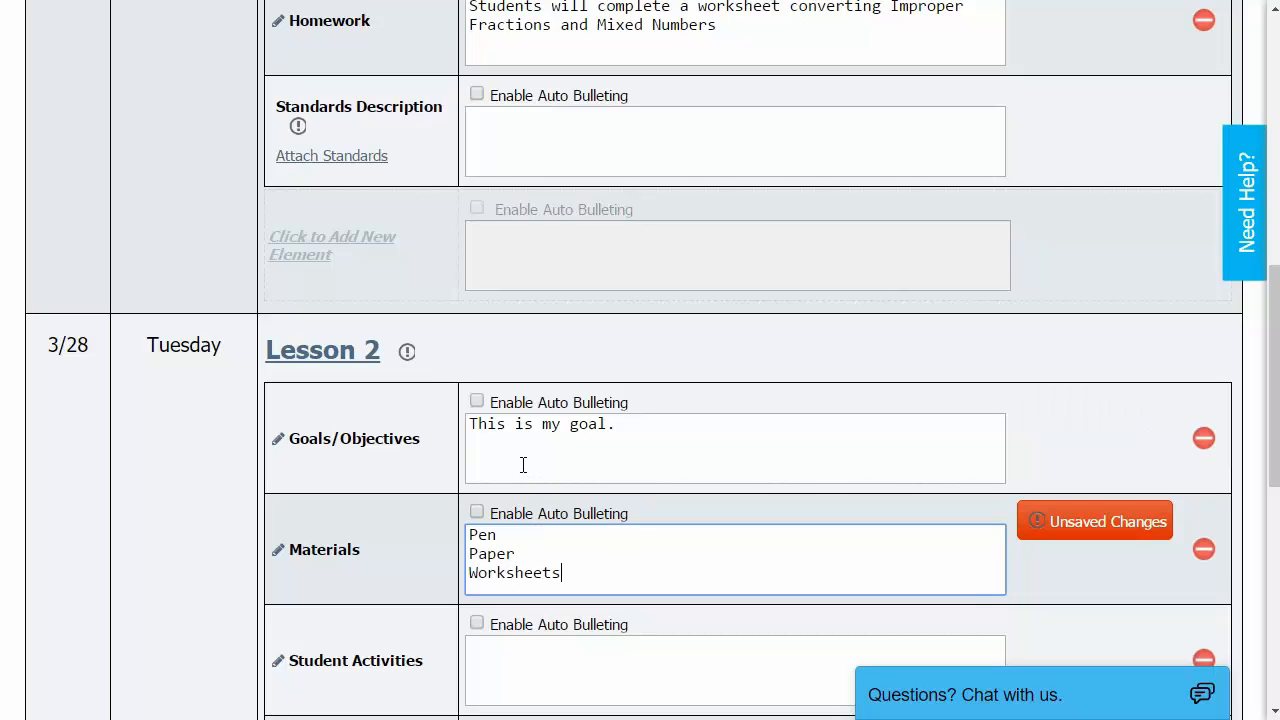
scroll(522, 464, up, 5)
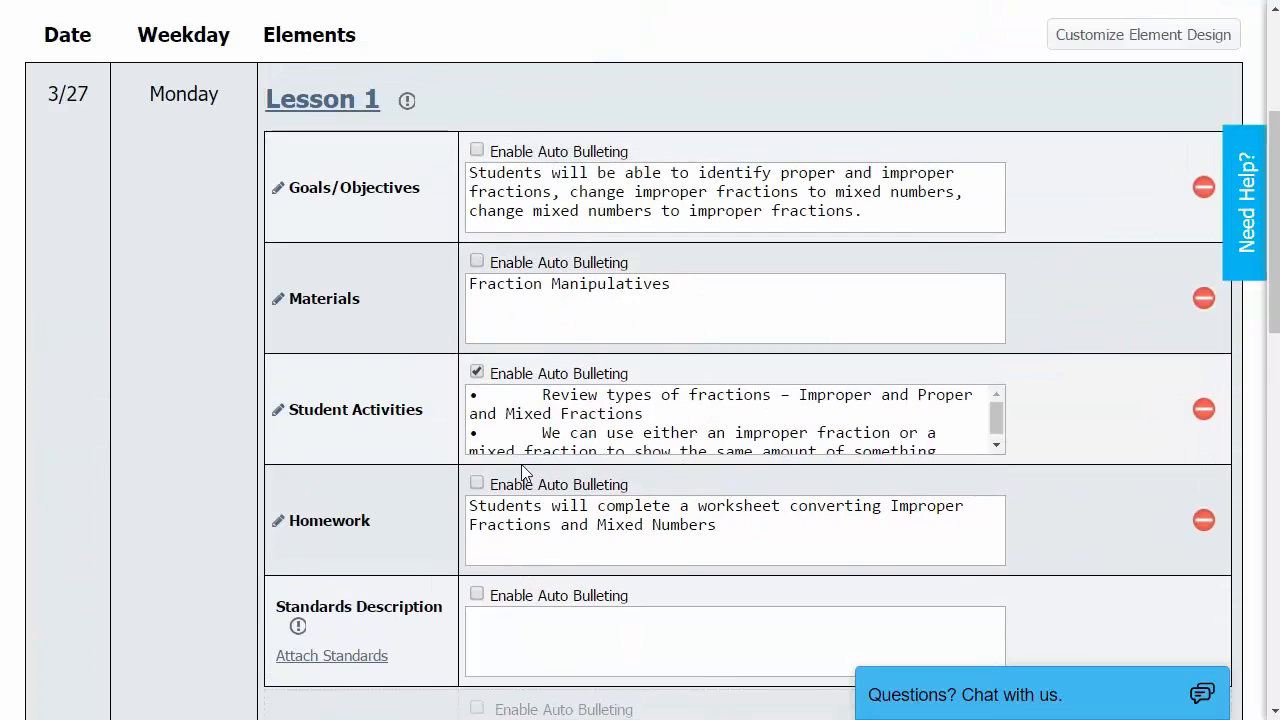
Download a PDF of the week's Math 4 lessons and view Lessons 1–2 on the Timeline.
scroll(522, 470, up, 3)
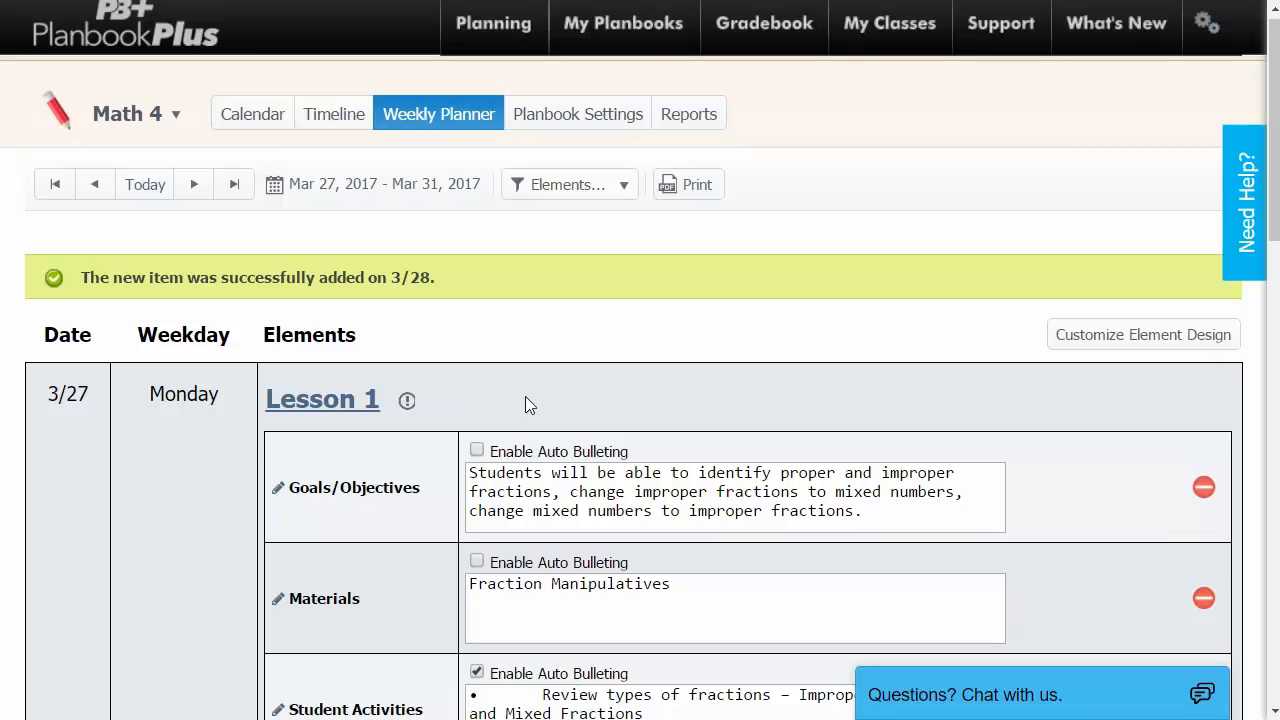
click(688, 185)
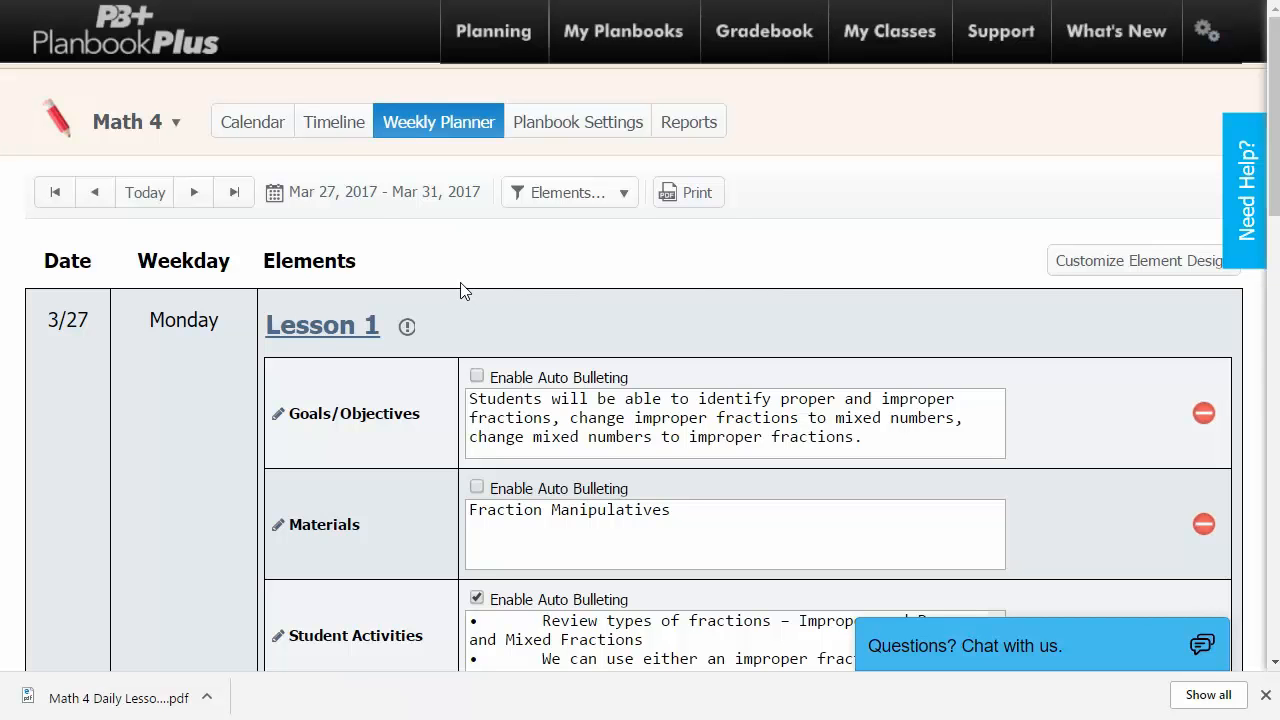
click(334, 128)
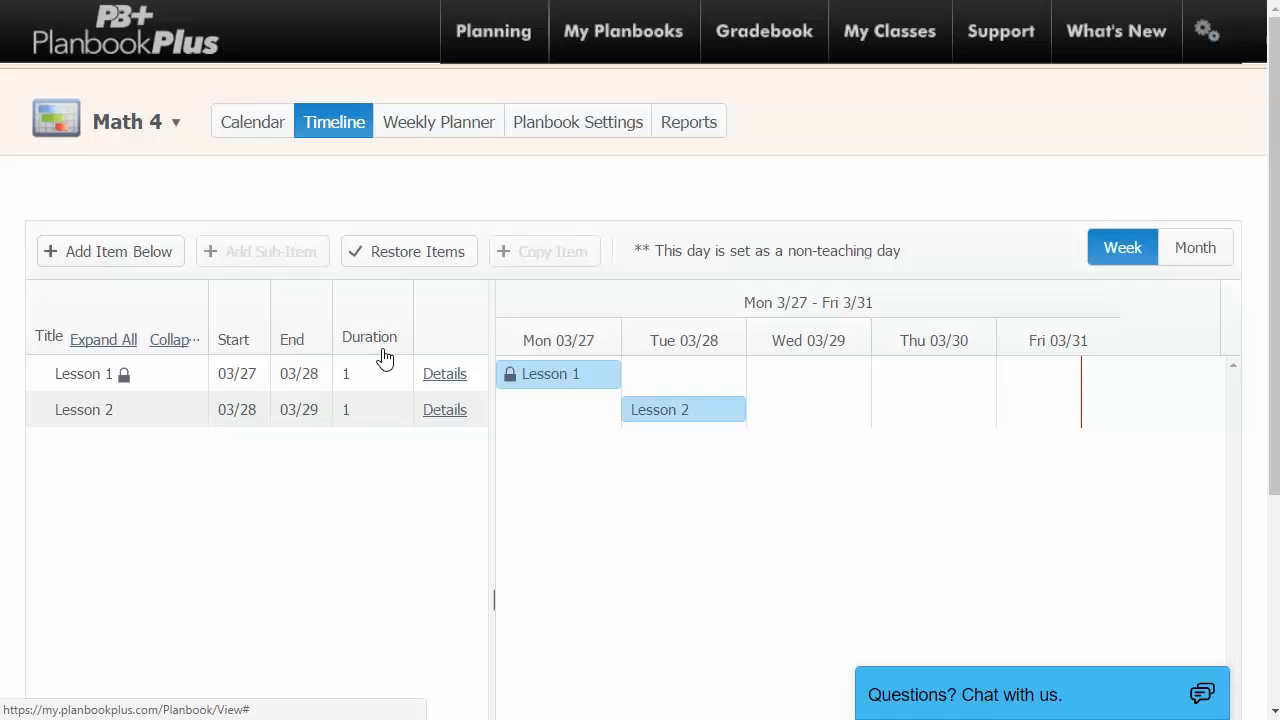
Bring up Math 4's Planbook Settings, showing its name, owner and 9/1/2016 start date.
click(632, 124)
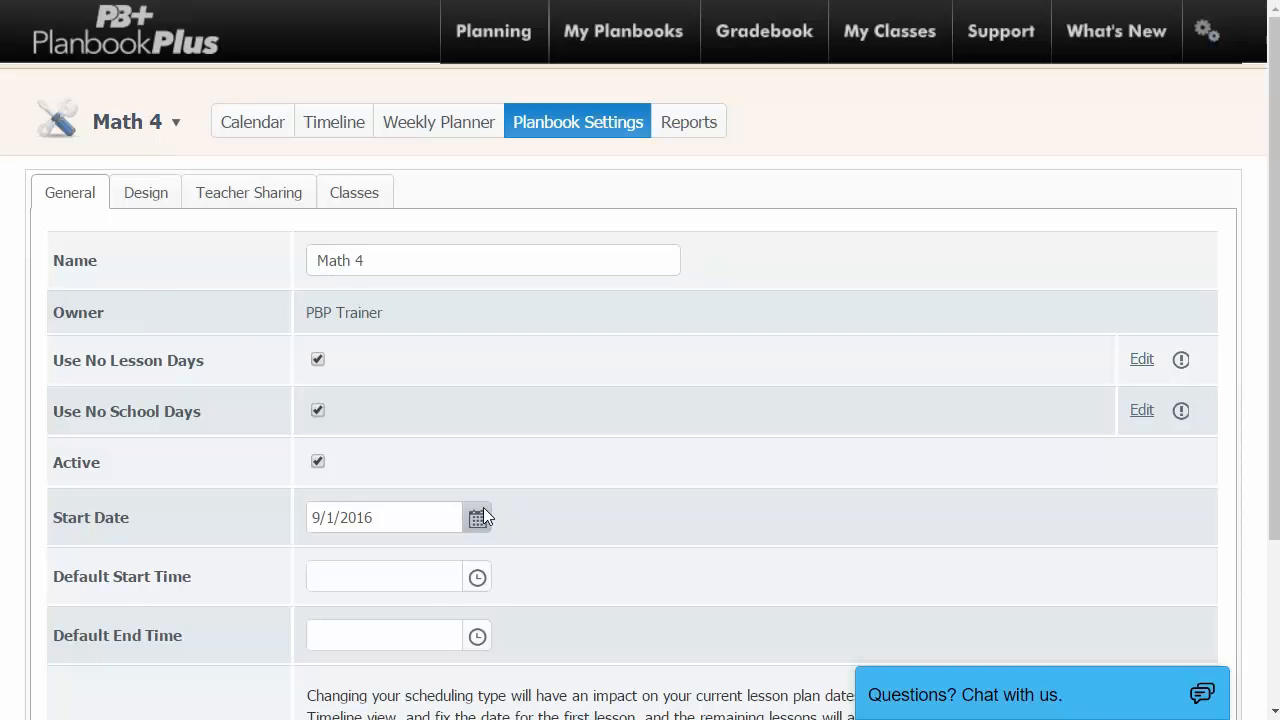
Look over the General settings, then view the Design tab's four lesson fields and their sharing status.
scroll(483, 517, down, 2)
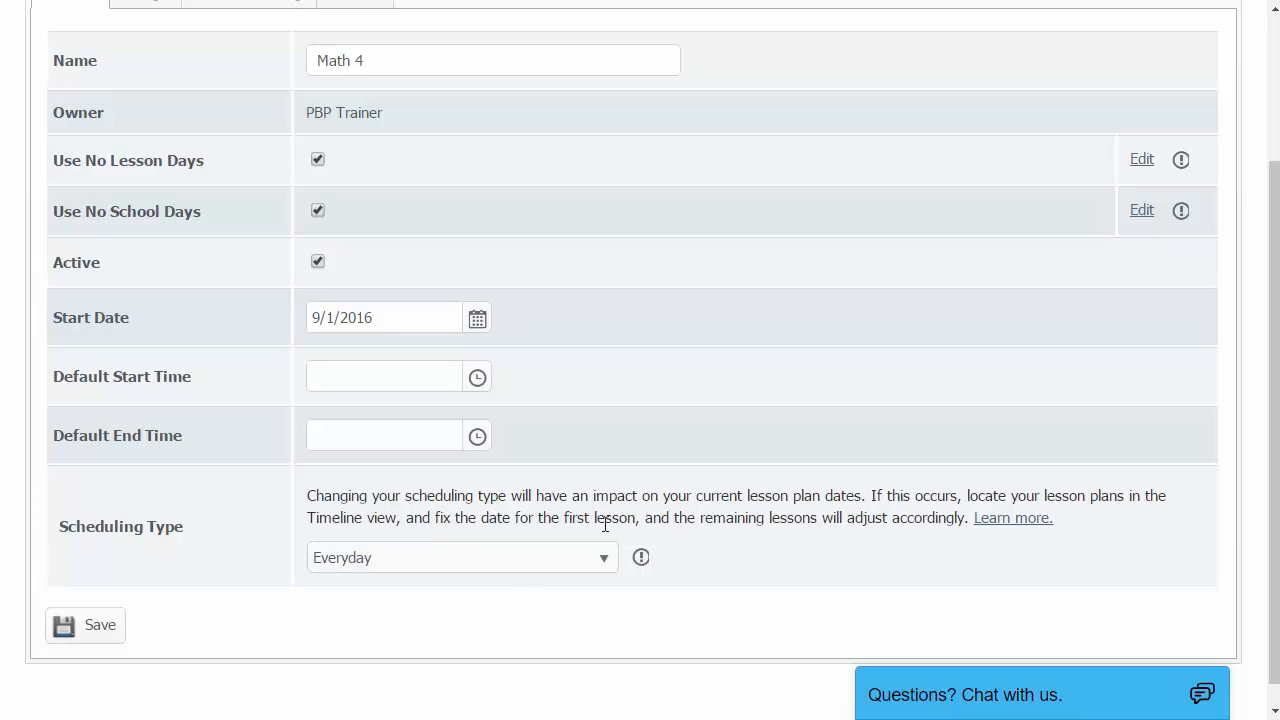
scroll(605, 524, up, 2)
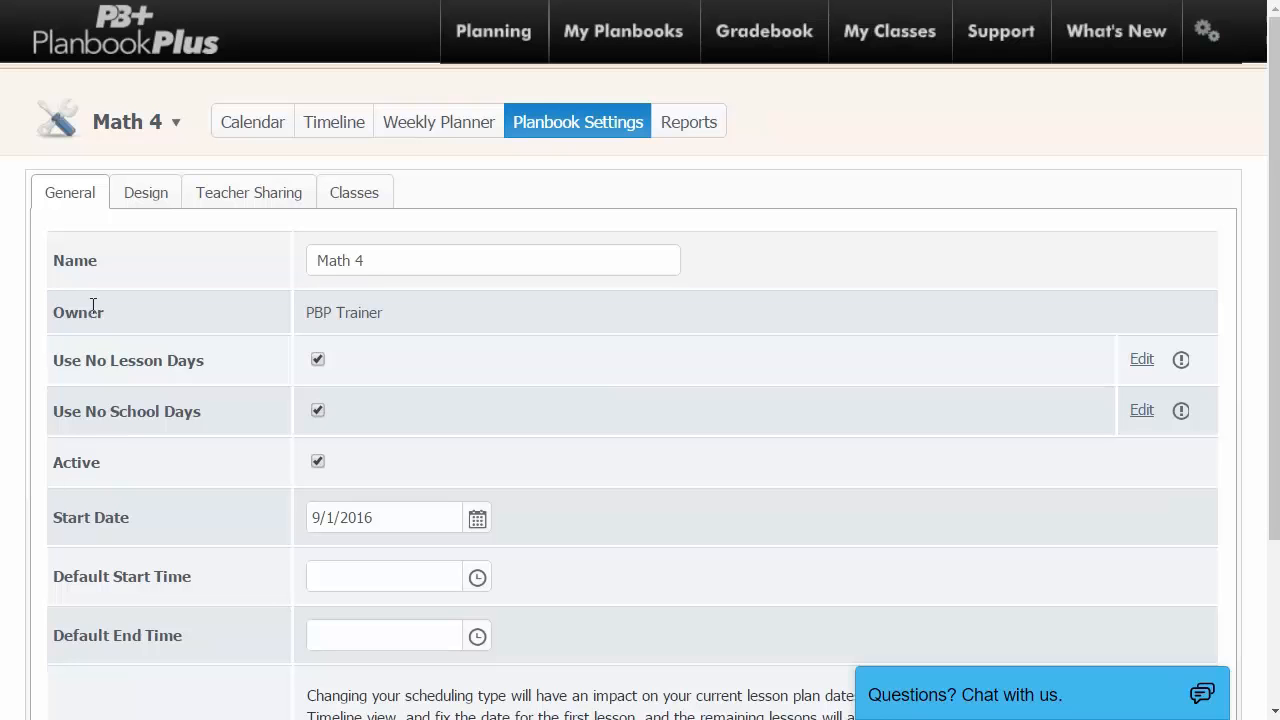
click(146, 193)
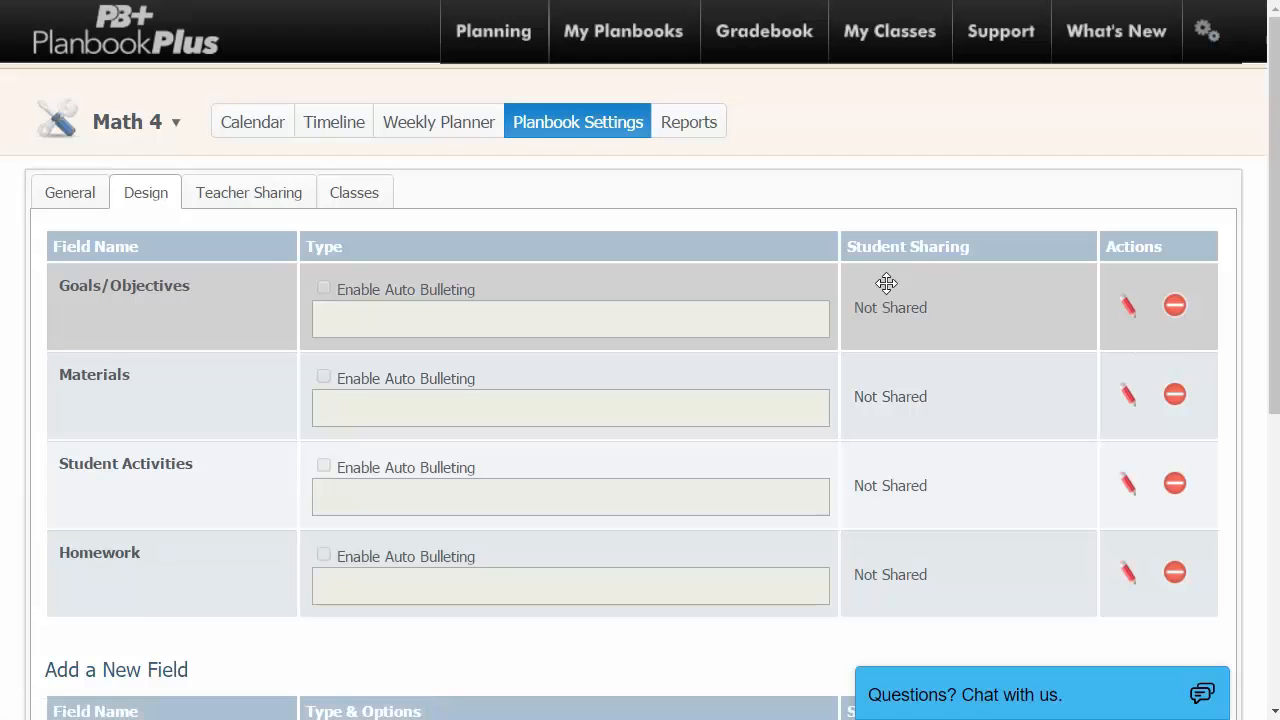
Show Math 4's Teacher Sharing settings, which list no shared teachers yet.
scroll(951, 313, down, 2)
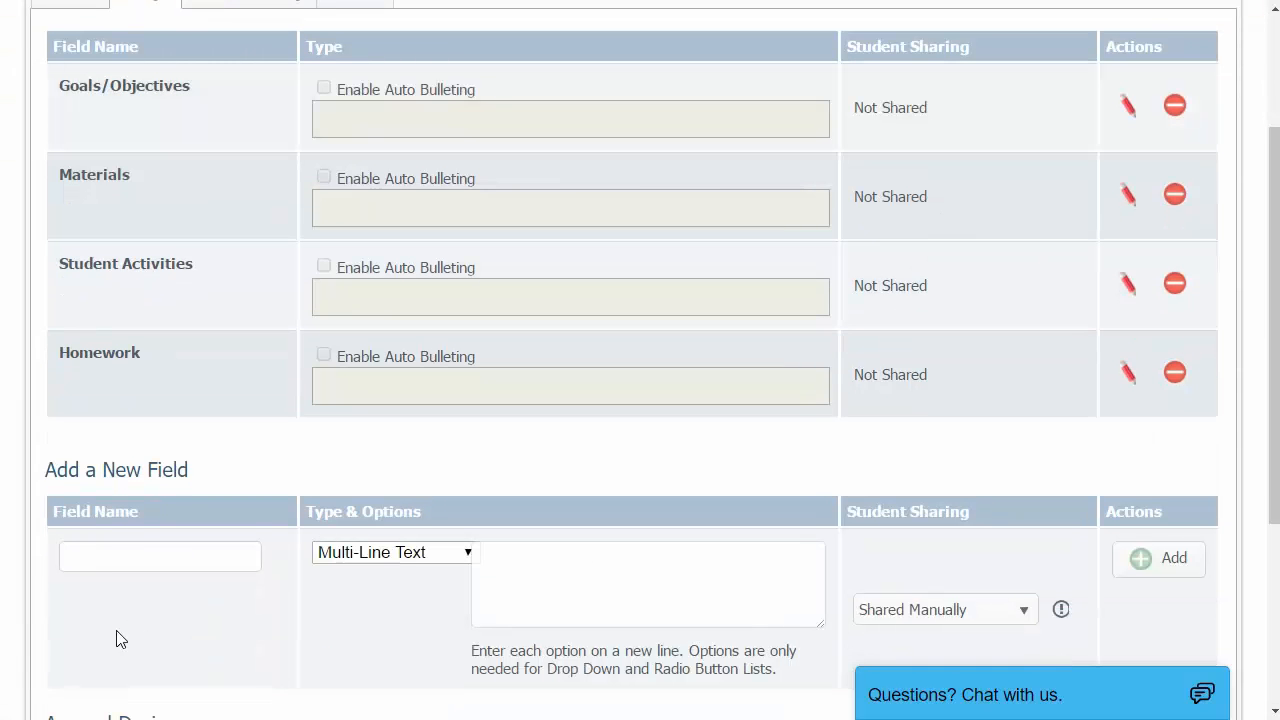
scroll(768, 604, up, 2)
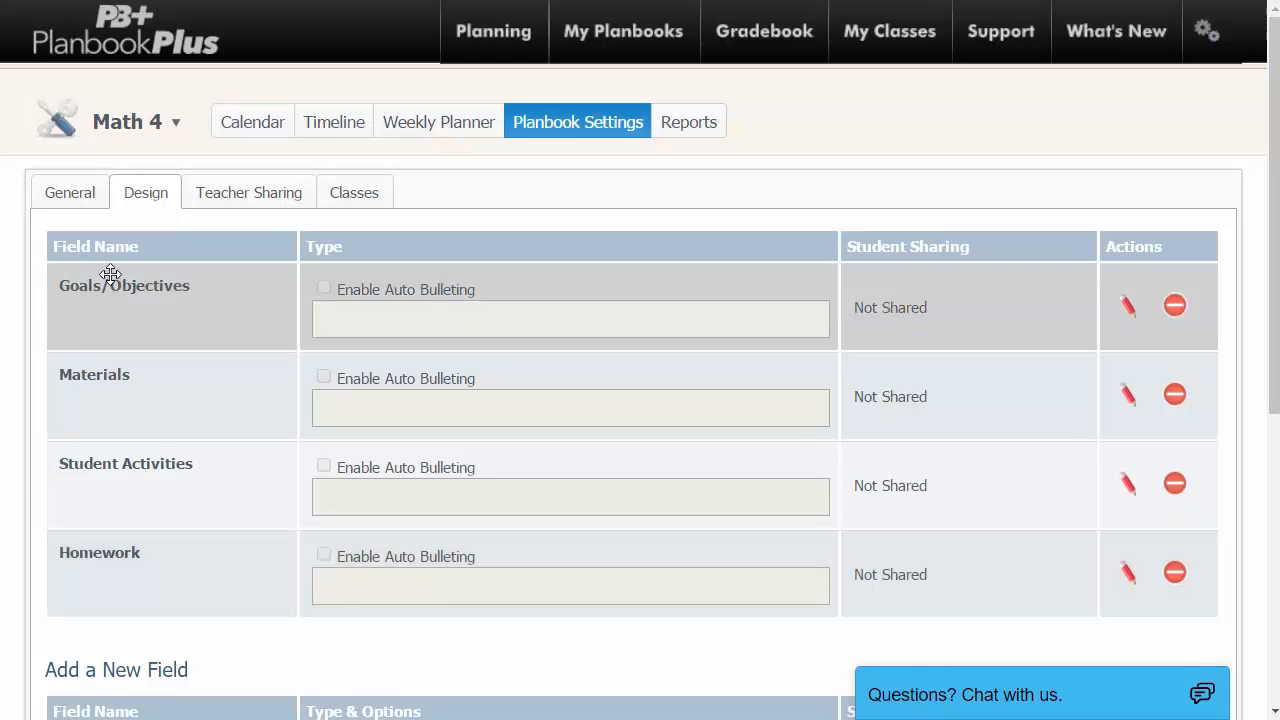
click(266, 199)
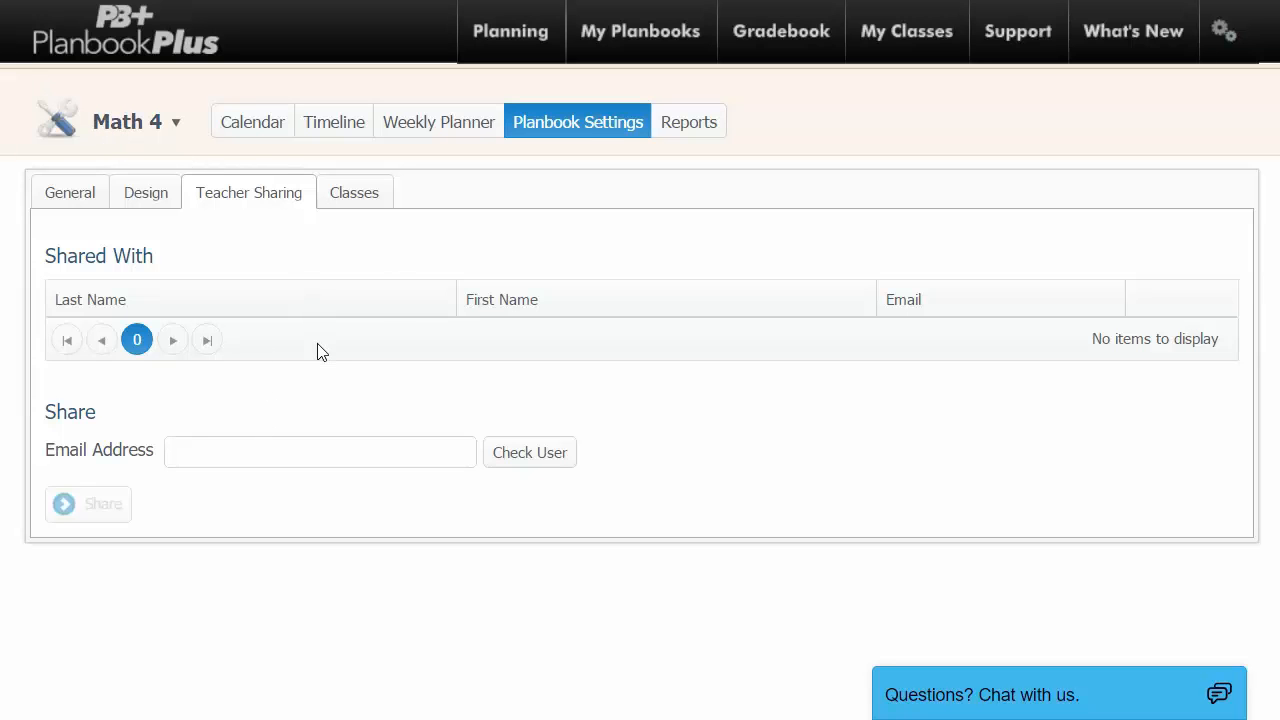
Share Math 4 with another teacher by entering and verifying their e-mail address.
click(234, 452)
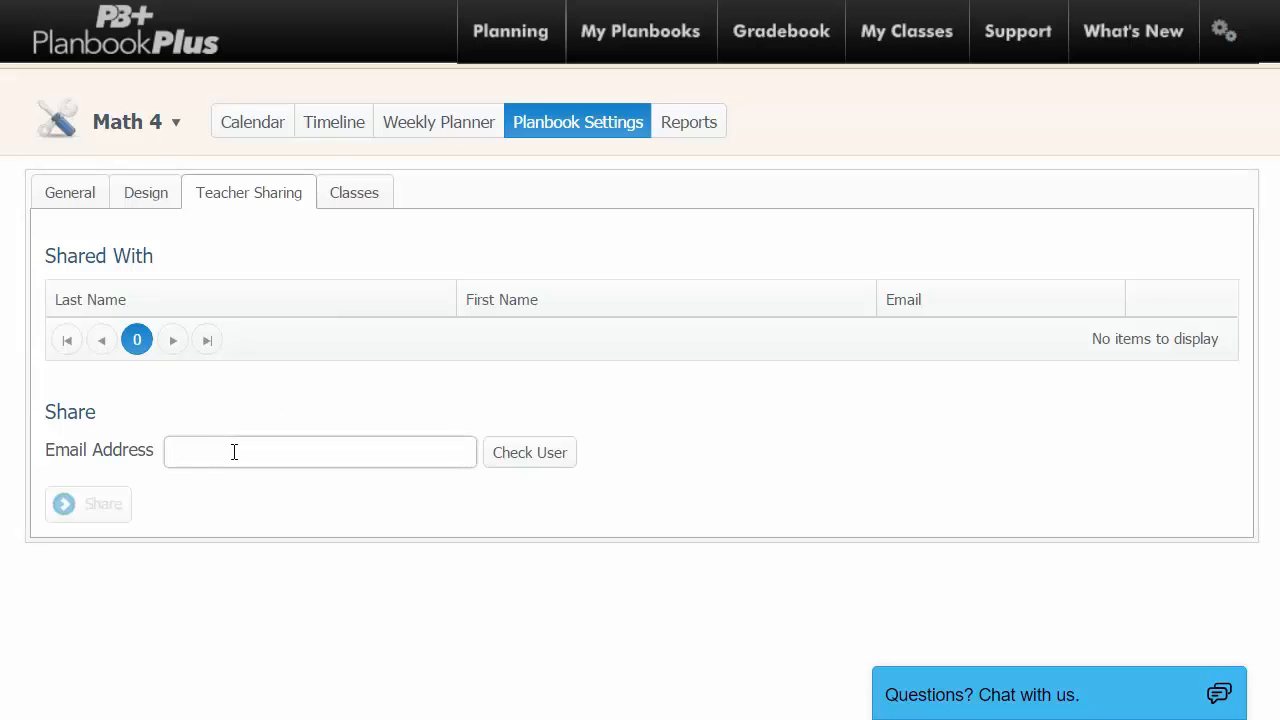
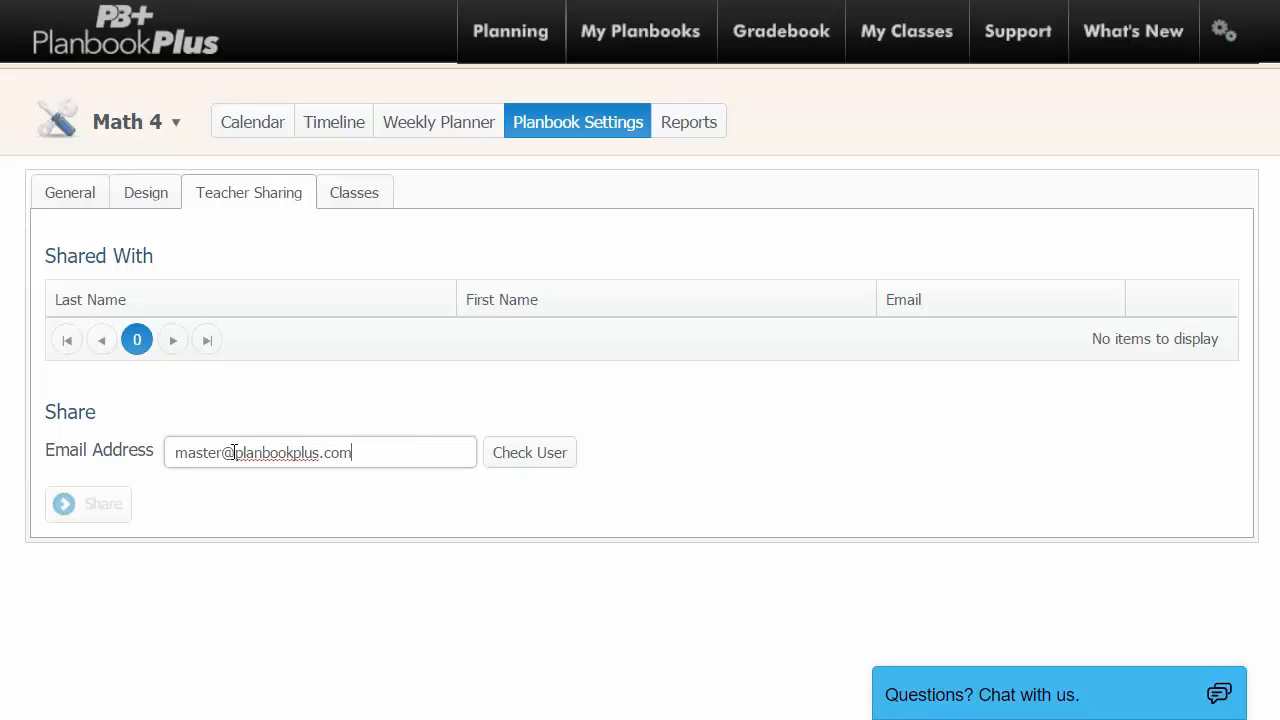
click(518, 456)
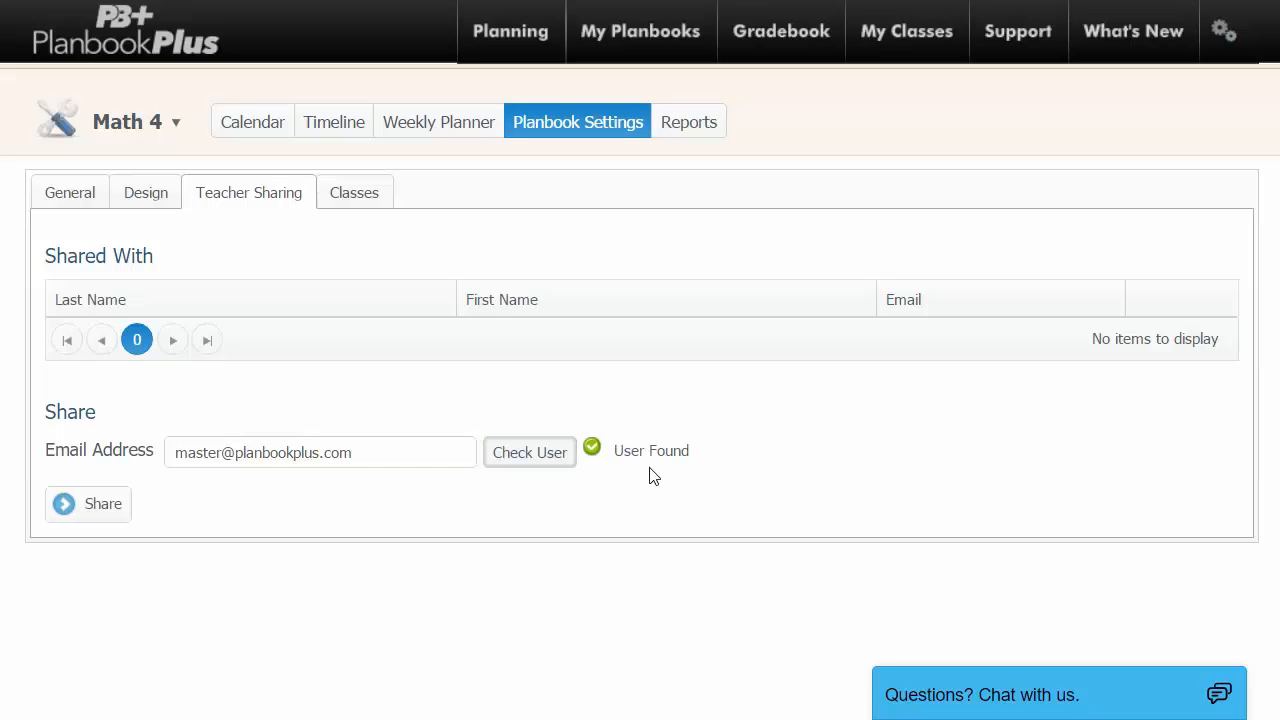
click(88, 505)
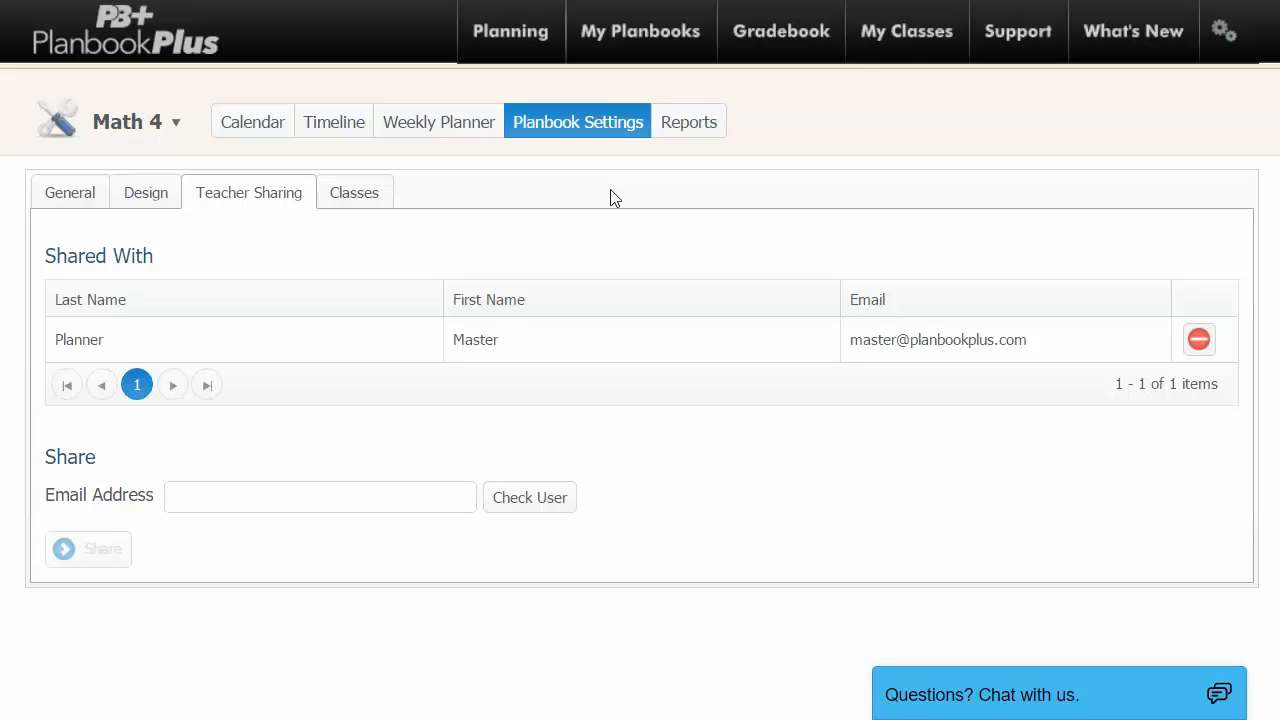
mouse_move(668, 63)
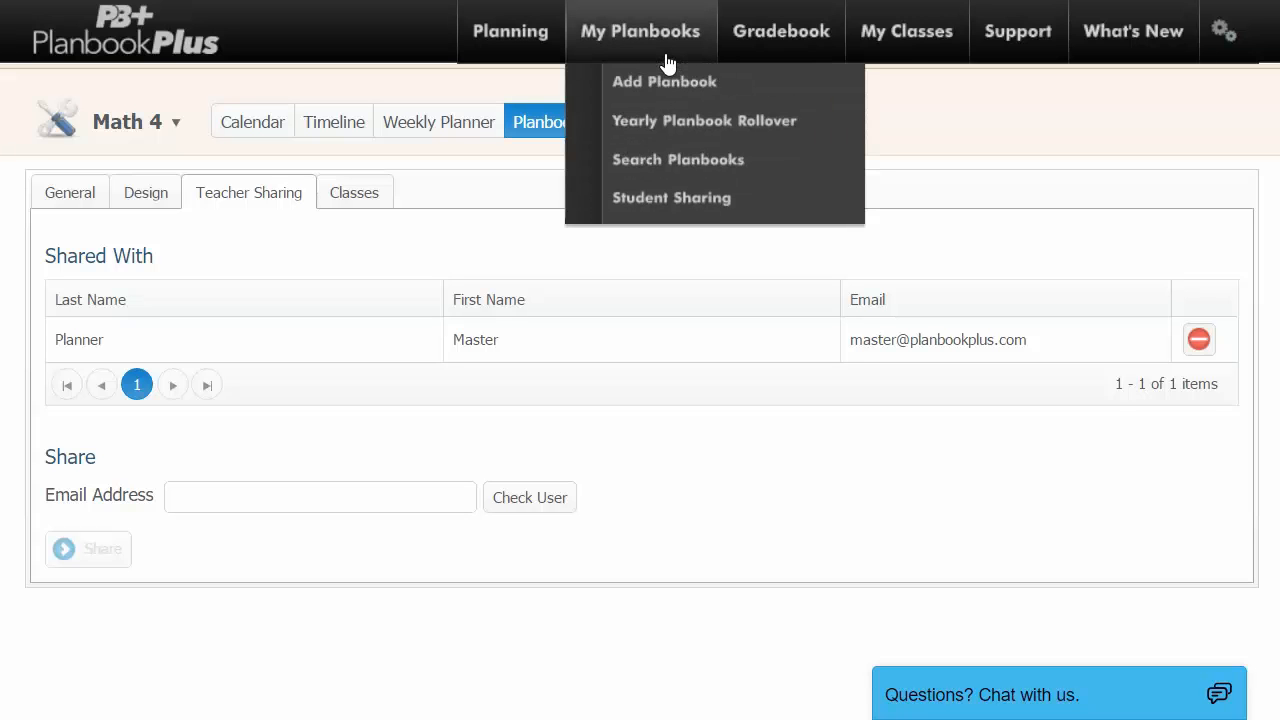
Create the student sharing link 'My Class' covering ELA 4, Math 4 and Science 4.
click(673, 209)
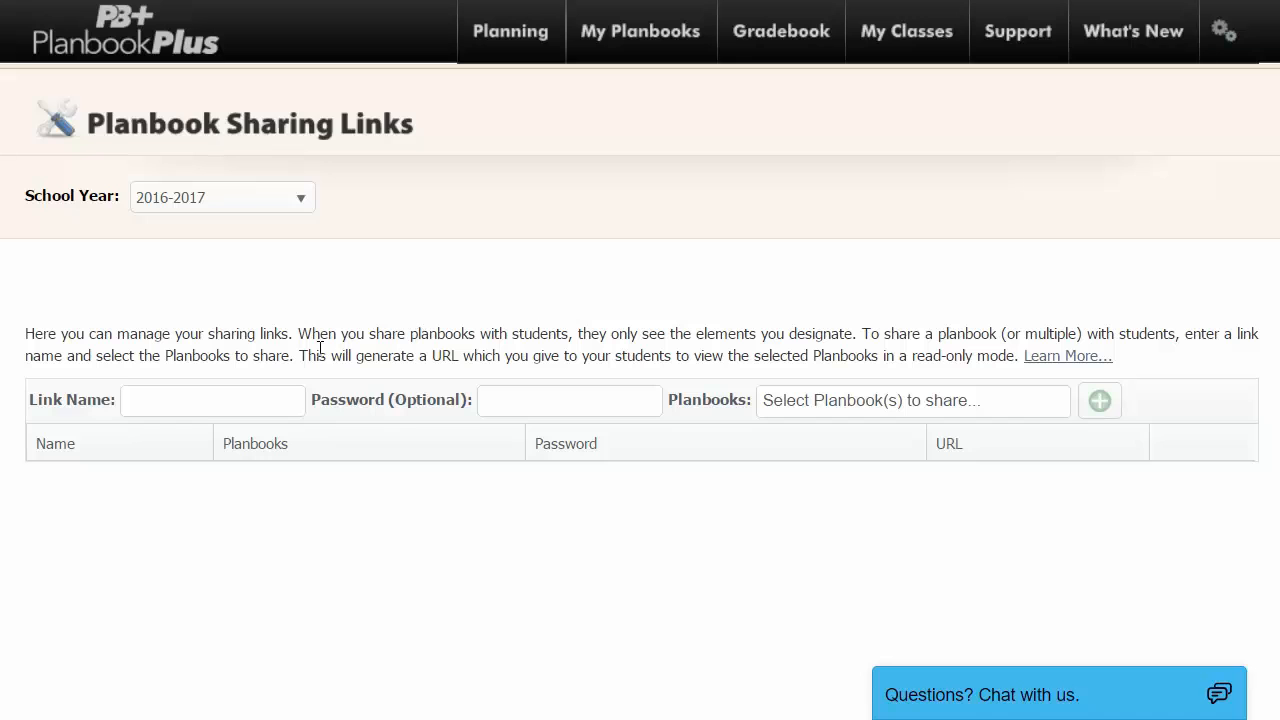
click(242, 401)
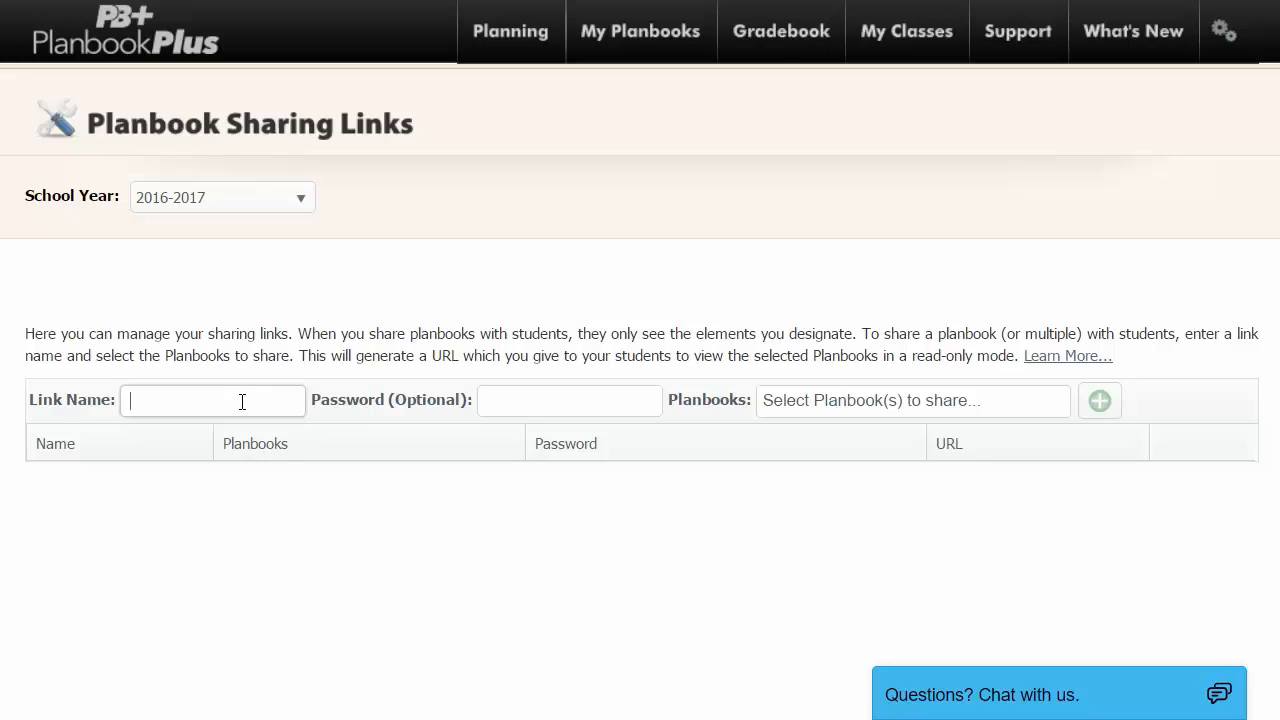
text(My Class)
click(826, 407)
click(832, 435)
click(834, 463)
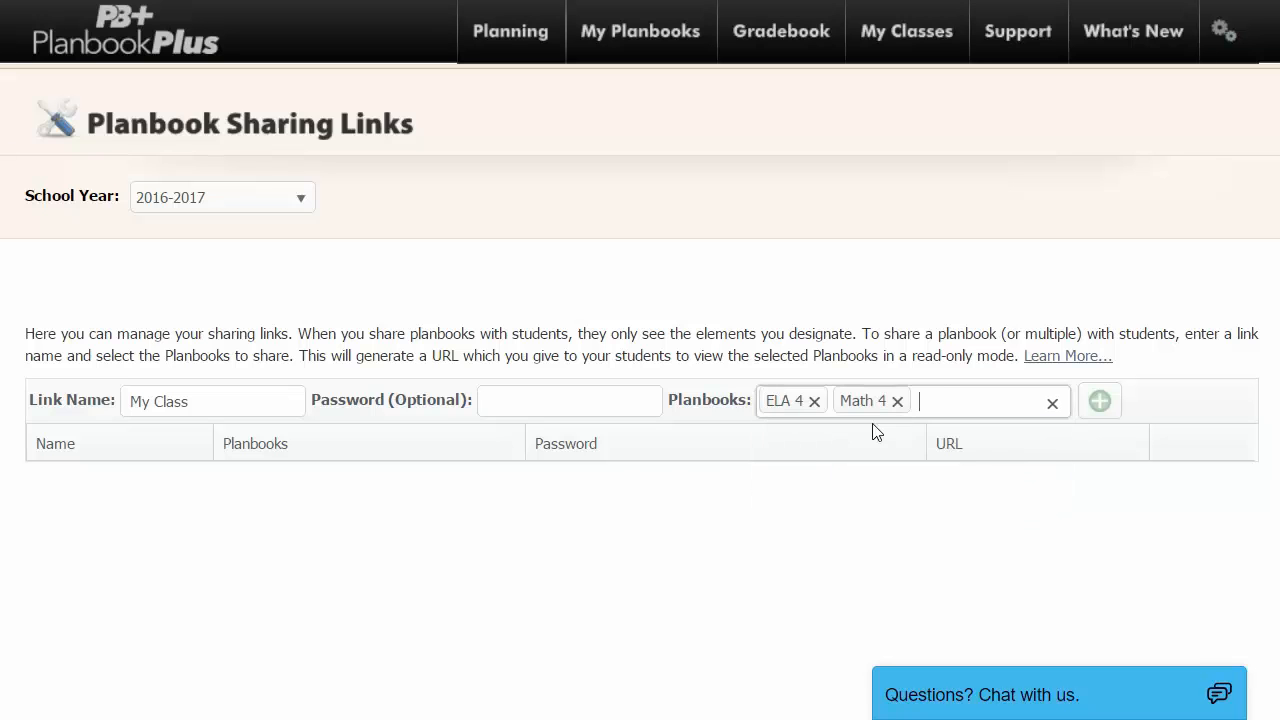
click(943, 400)
click(905, 492)
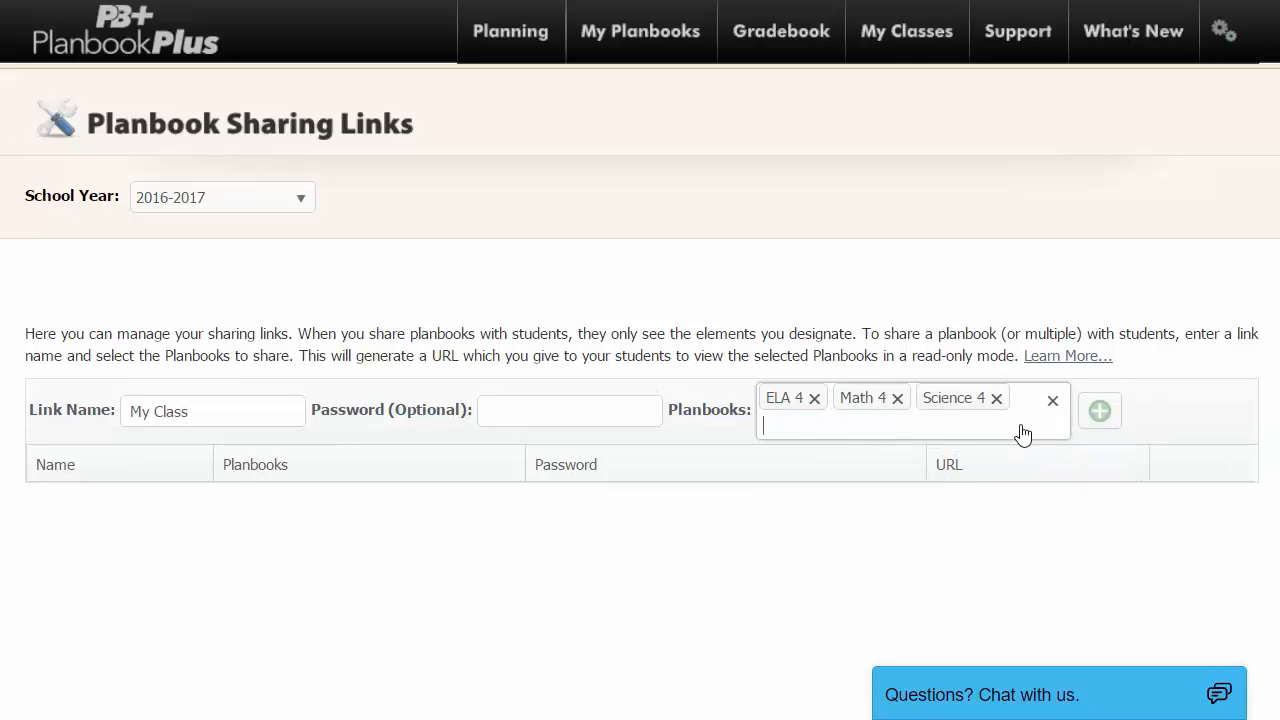
click(1100, 412)
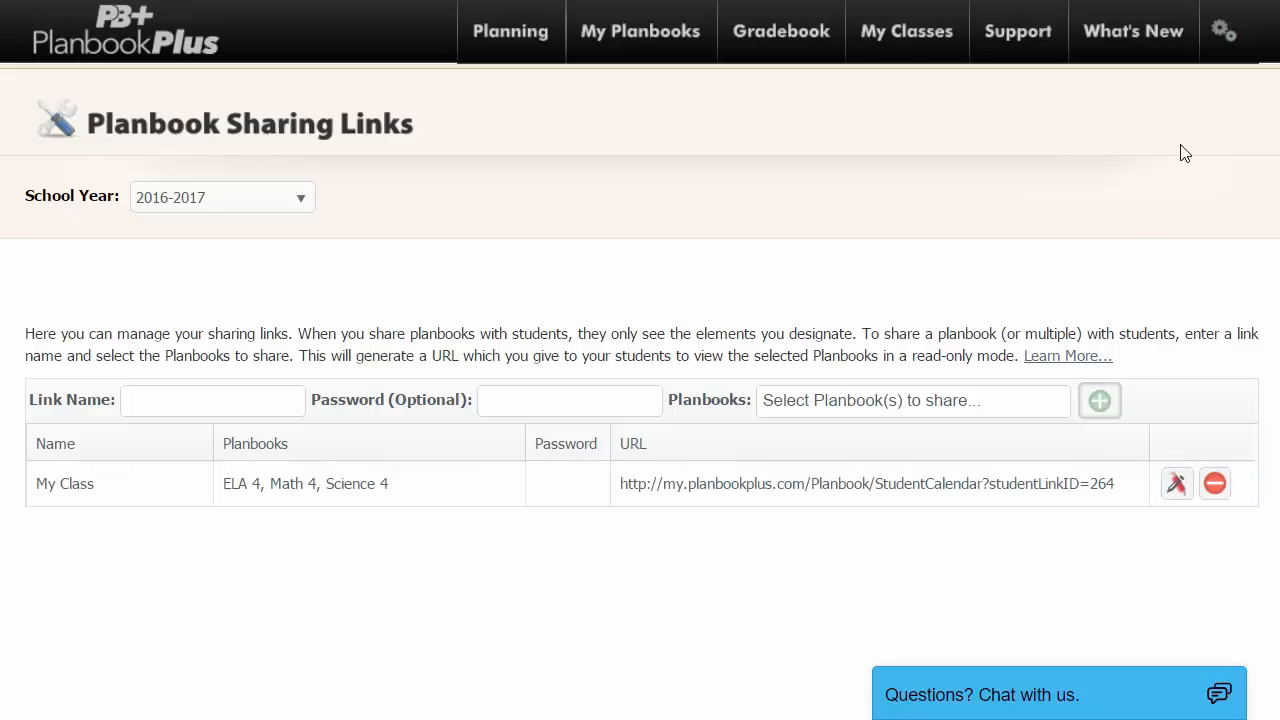
mouse_move(1224, 58)
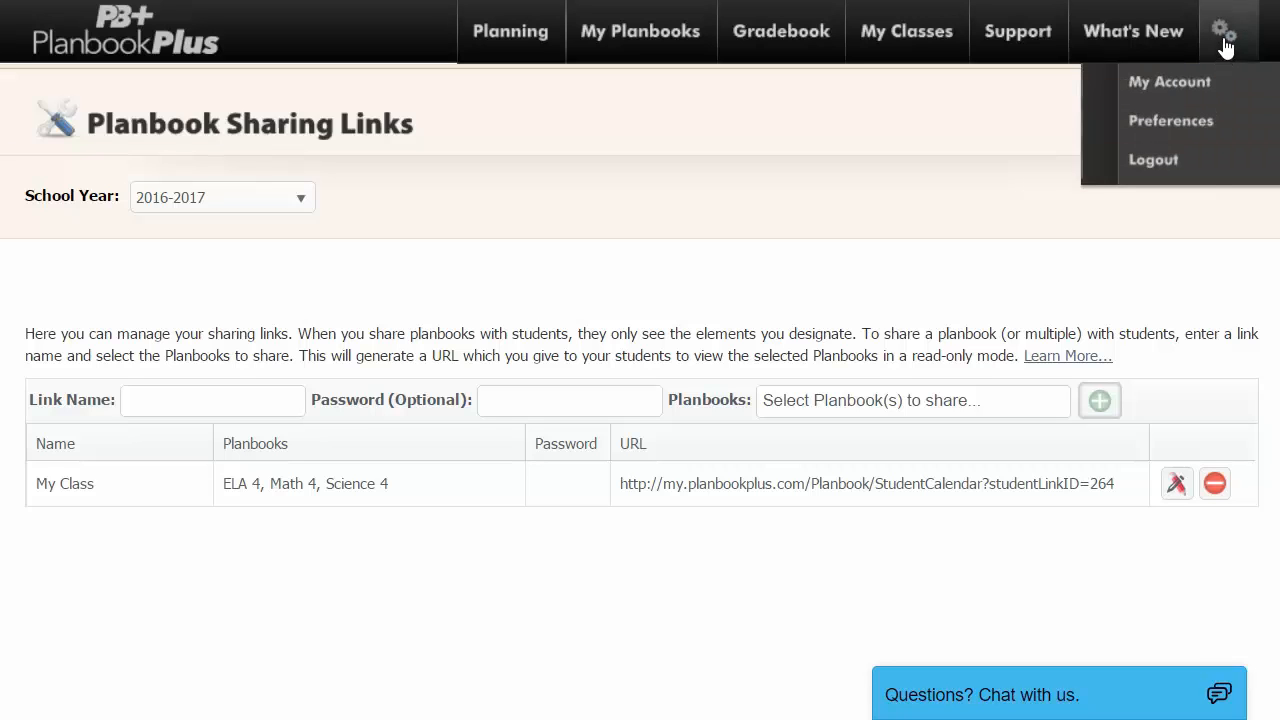
Change Science 4's planbook colour from yellow to green in General preferences.
click(1238, 124)
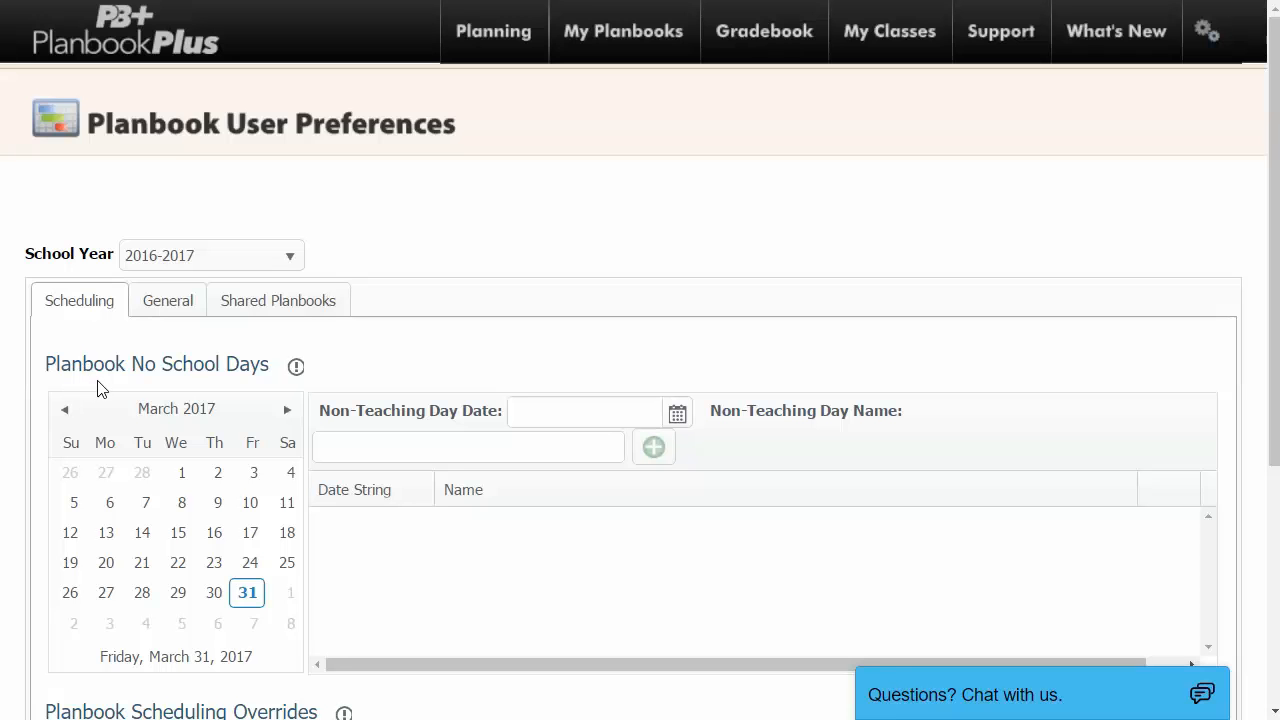
click(169, 302)
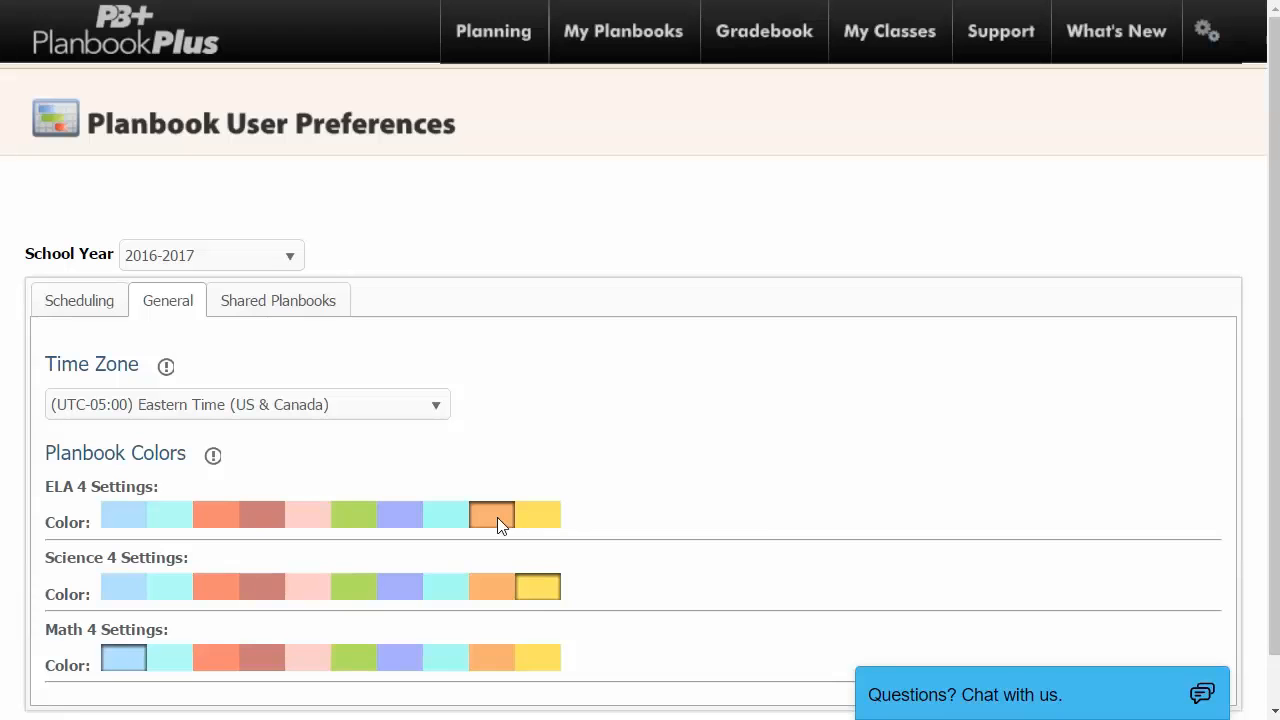
click(356, 594)
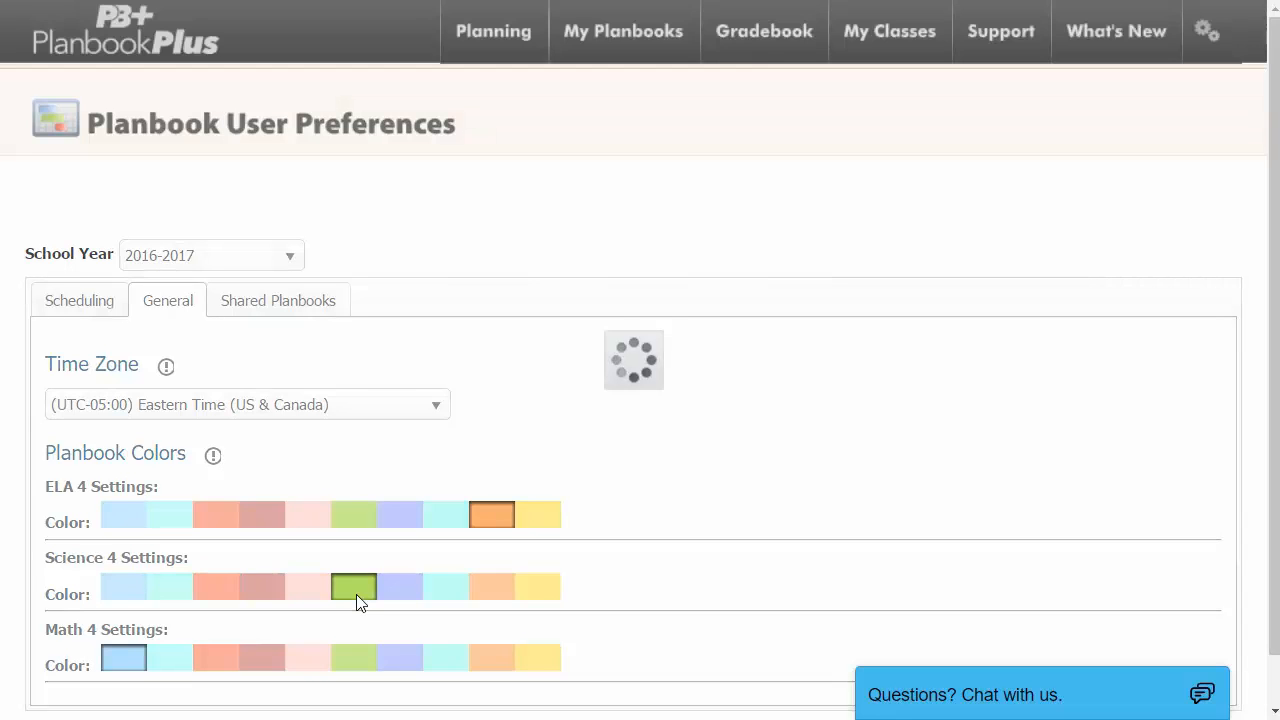